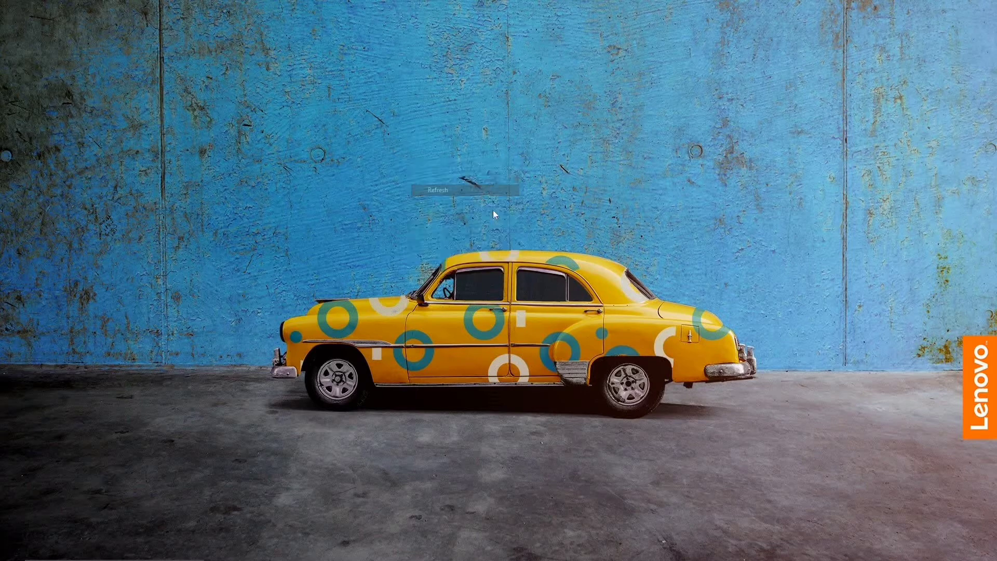
{"action": "right_click", "coordinate": [475, 192]}
{"action": "left_click", "coordinate": [503, 224]}
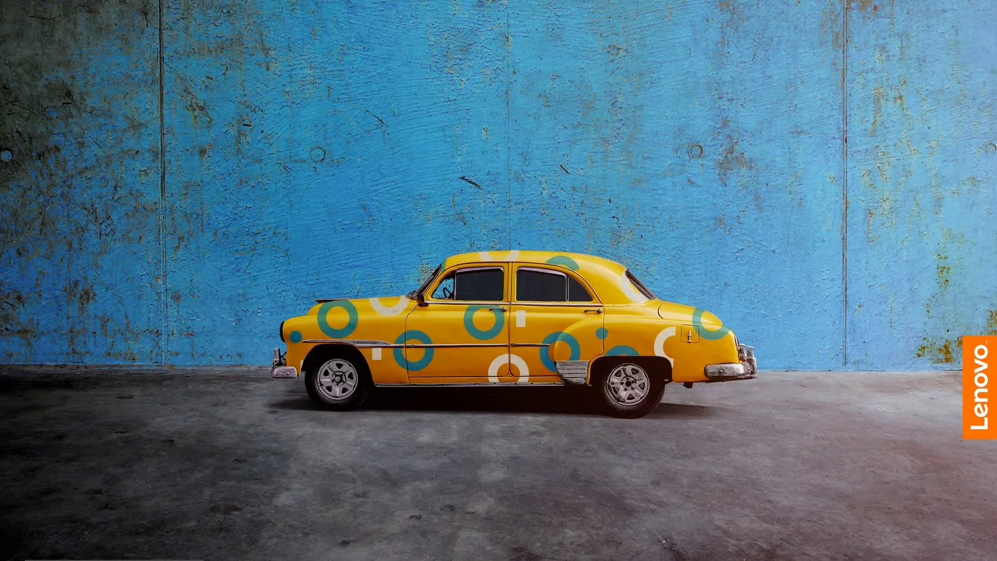
Switch to Chrome in a maximized window and search Google for "rain meter".
{"action": "left_click", "coordinate": [421, 551]}
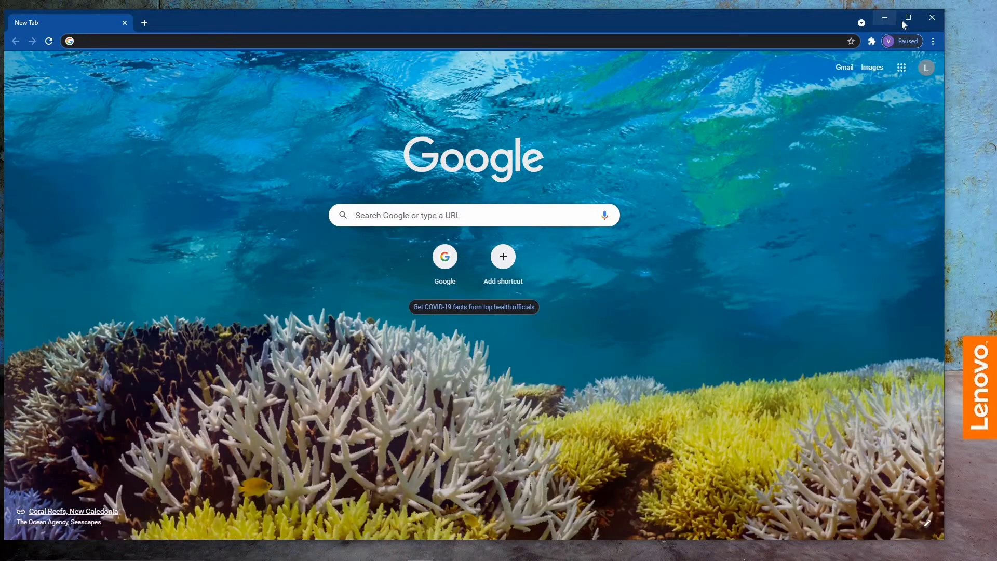
{"action": "left_click", "coordinate": [907, 21]}
{"action": "left_click", "coordinate": [532, 205]}
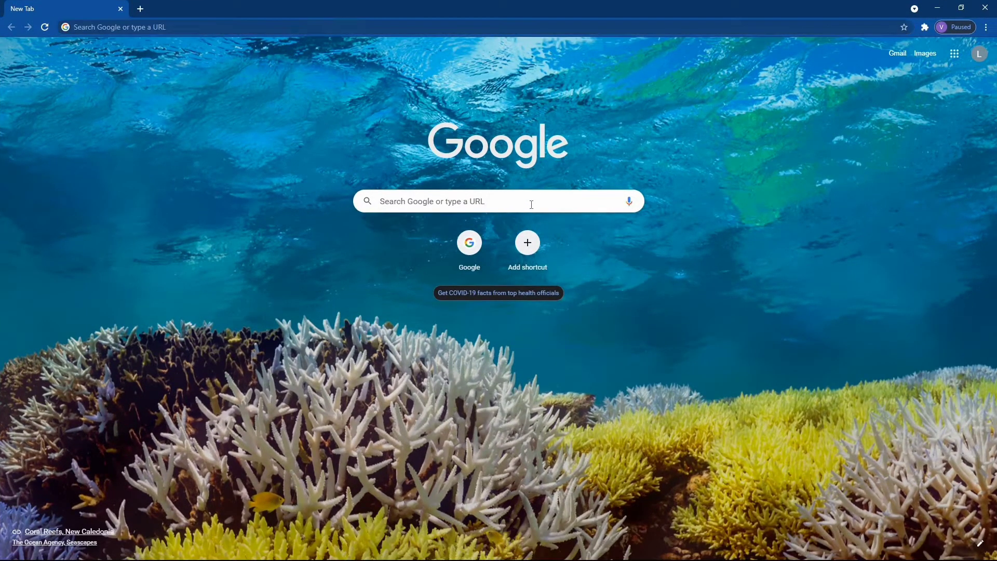
{"action": "type", "text": "r"}
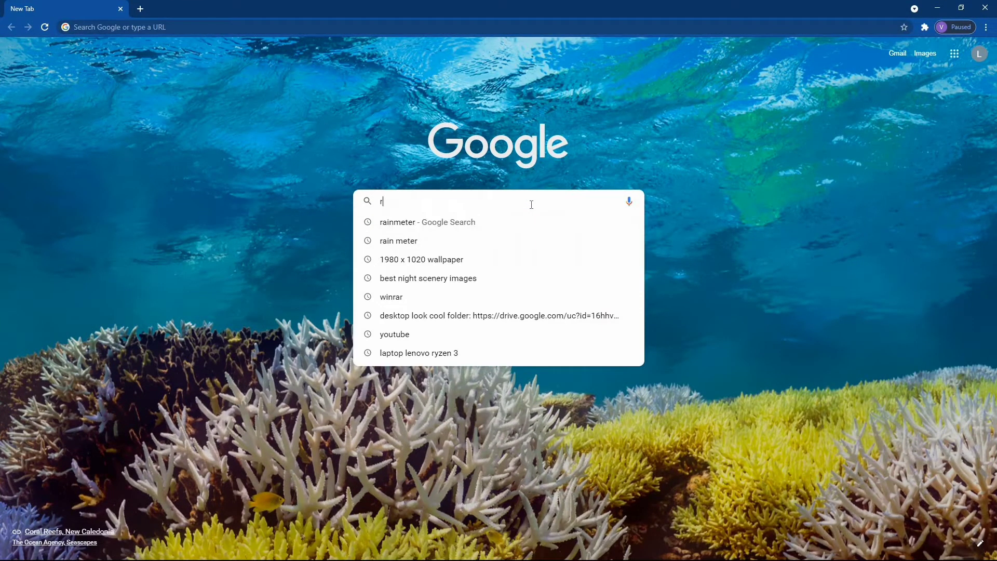
{"action": "type", "text": "ai"}
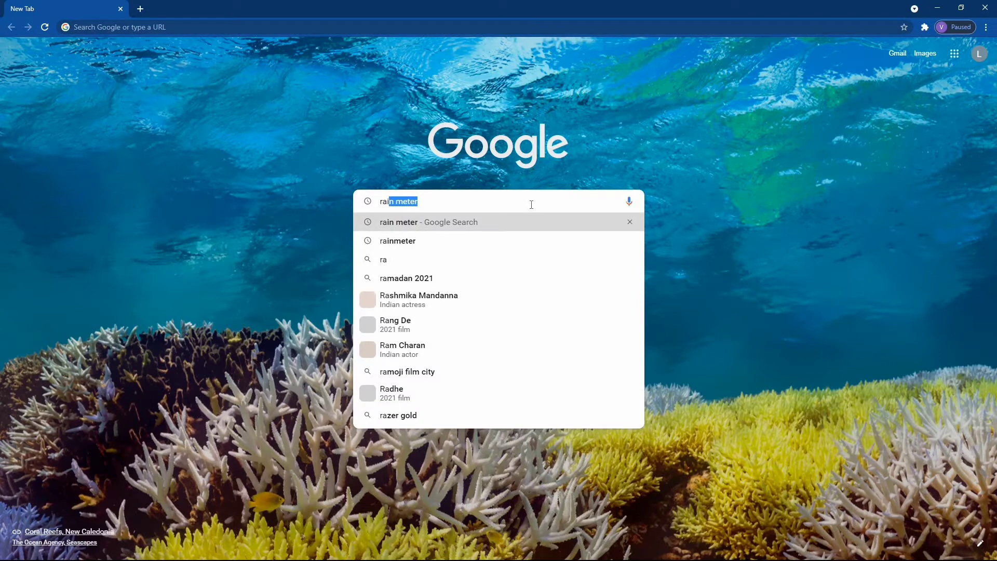
{"action": "type", "text": "n meter"}
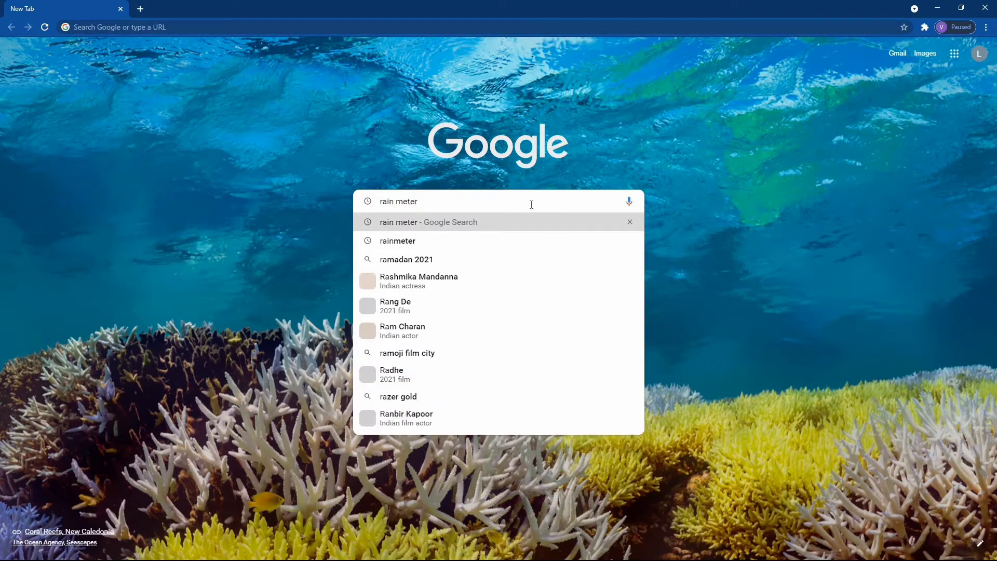
{"action": "key", "text": "Return"}
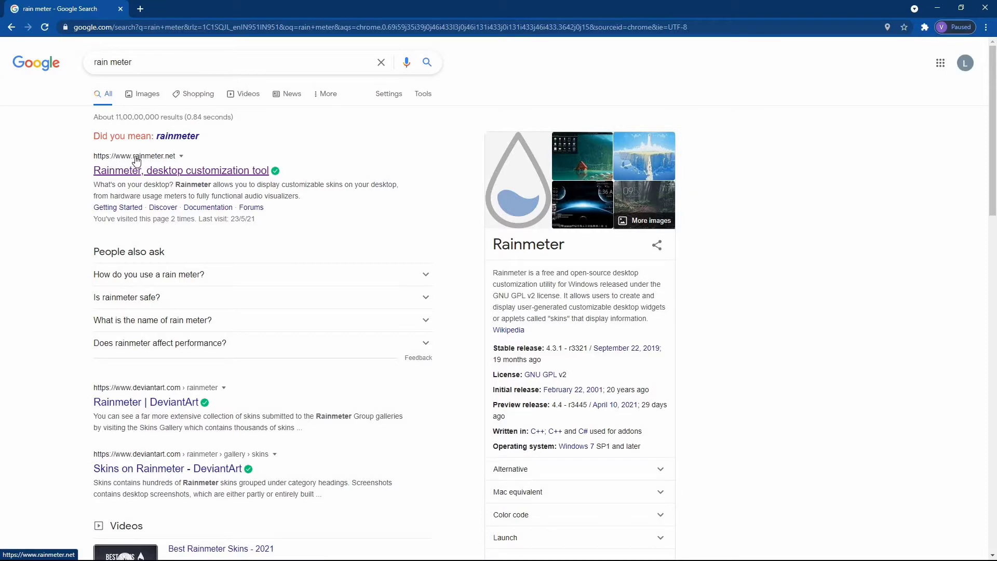
Download the Rainmeter 4.3.1 Final Release from rainmeter.net and launch its installer.
{"action": "left_click", "coordinate": [161, 171]}
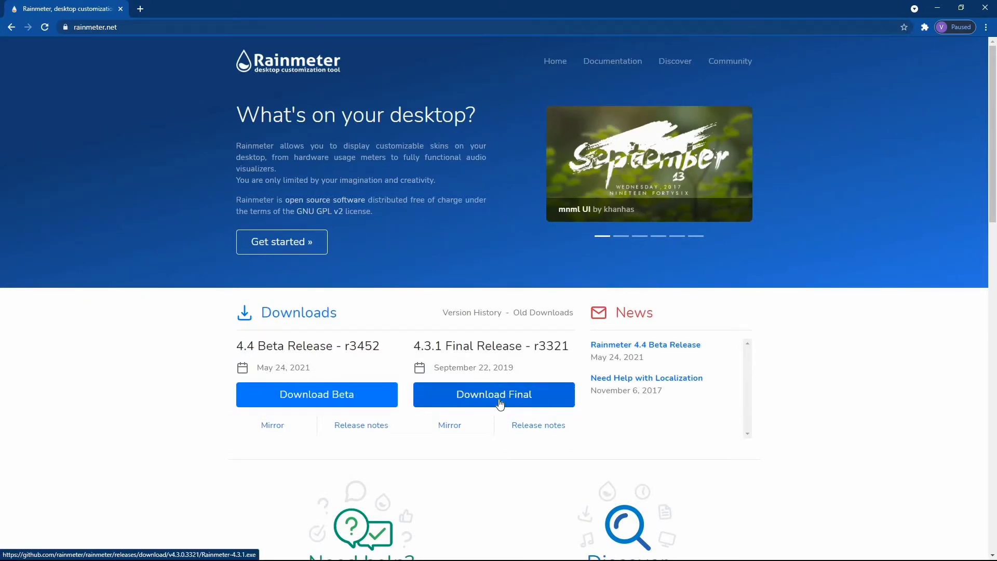
{"action": "left_click", "coordinate": [538, 397]}
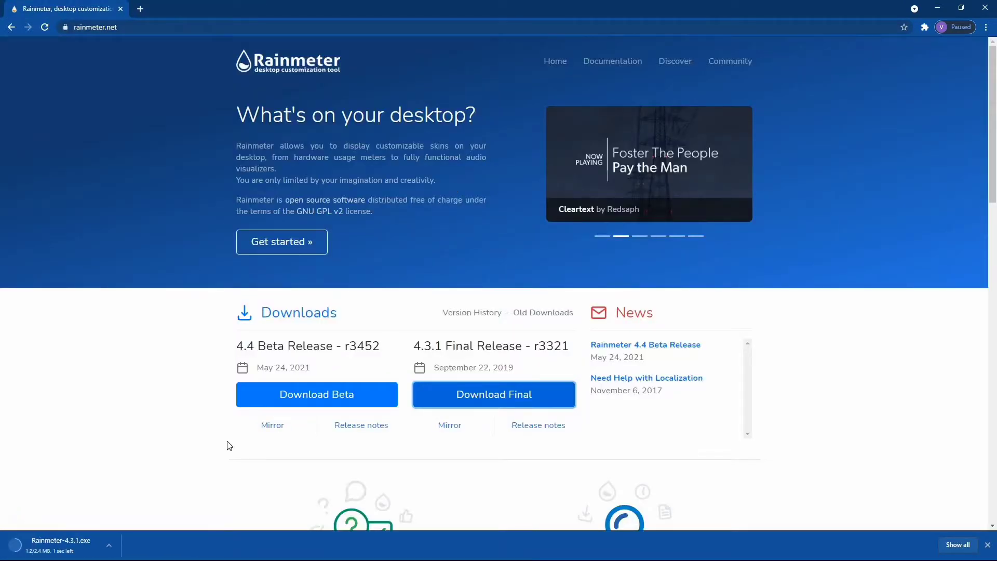
{"action": "left_click", "coordinate": [62, 555]}
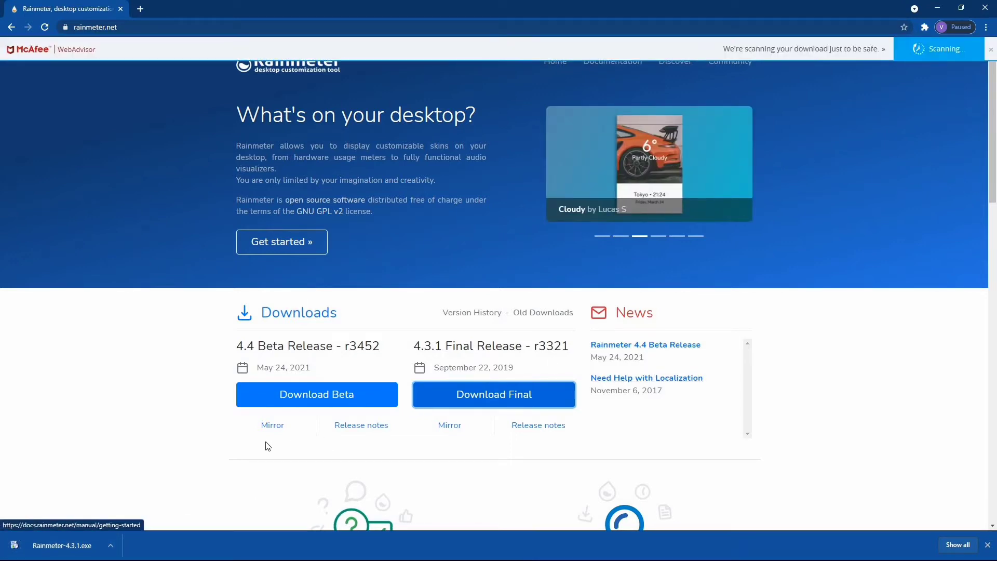
{"action": "left_click", "coordinate": [44, 551]}
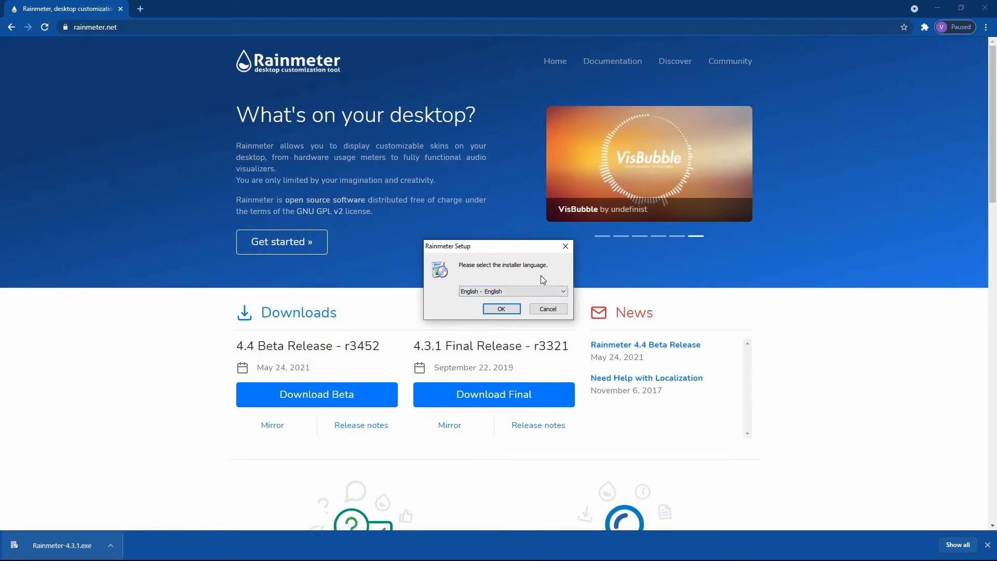
Minimize the browser and install Rainmeter in English as a standard installation with the default options, running it on completion.
{"action": "left_click", "coordinate": [938, 8]}
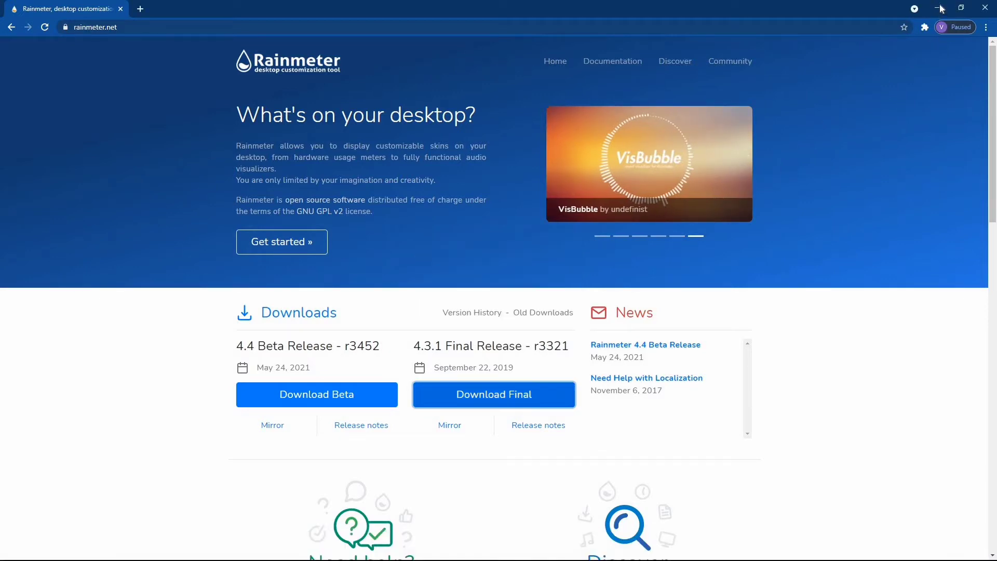
{"action": "left_click", "coordinate": [485, 307]}
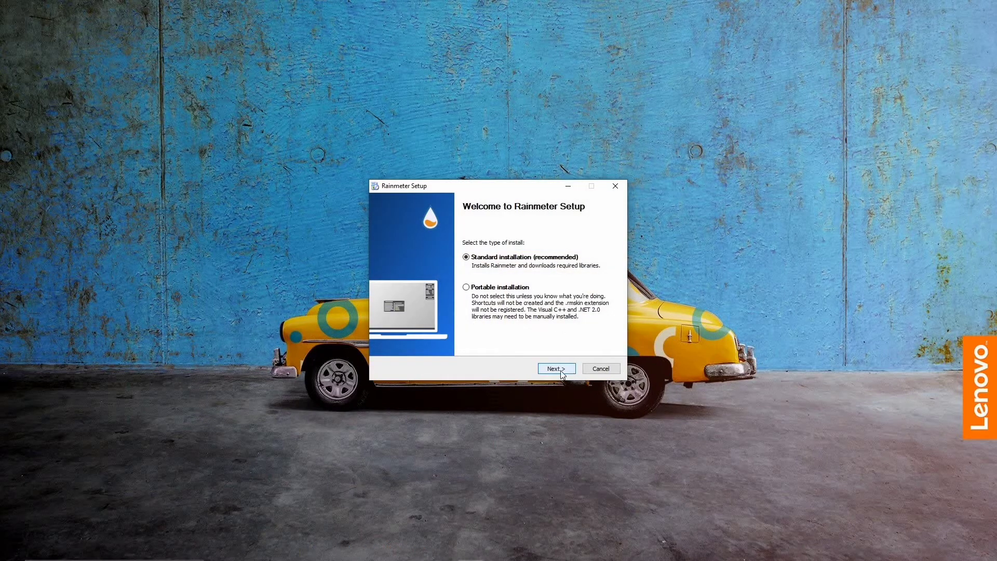
{"action": "left_click", "coordinate": [563, 369]}
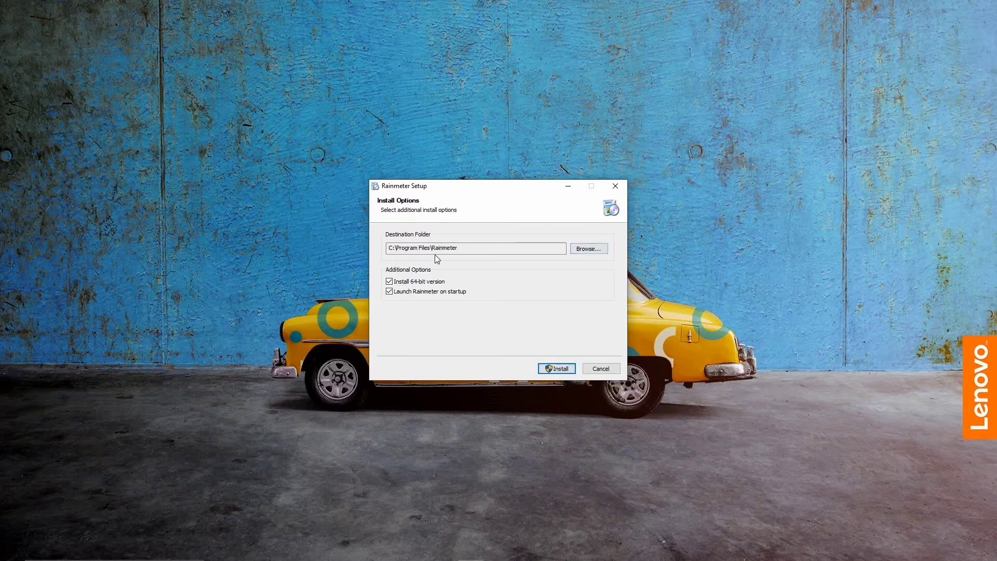
{"action": "left_click", "coordinate": [550, 370]}
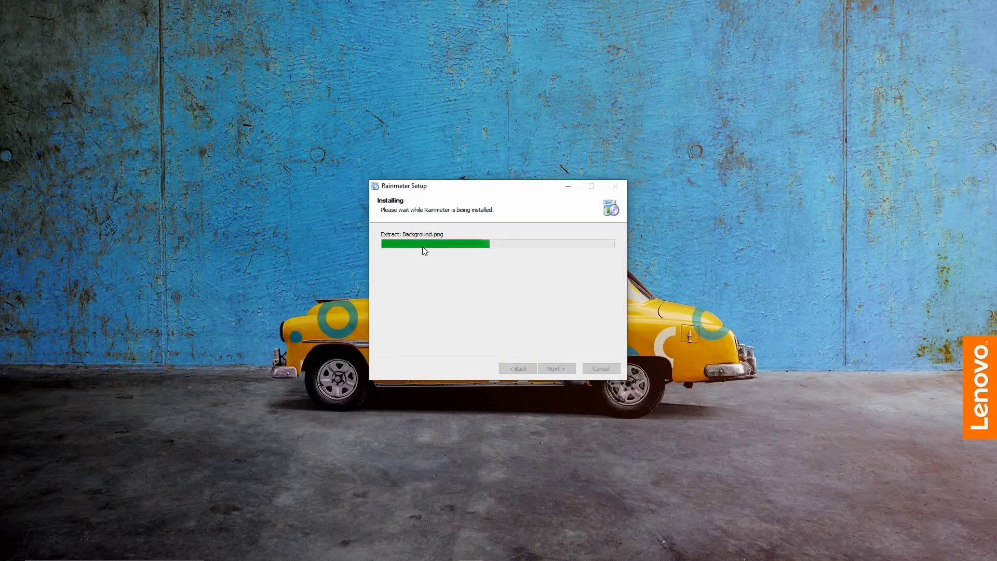
{"action": "left_click", "coordinate": [559, 369]}
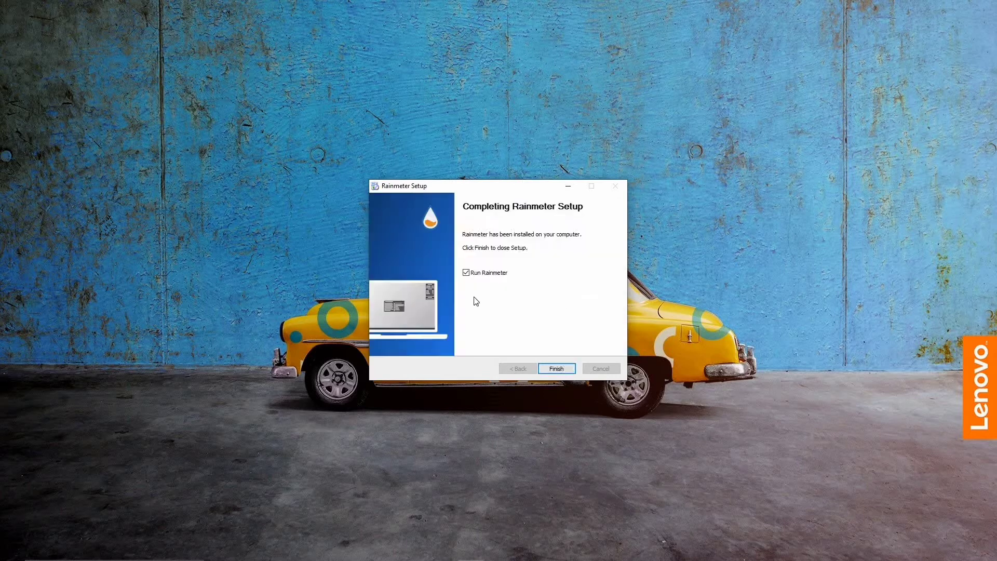
{"action": "left_click", "coordinate": [560, 369]}
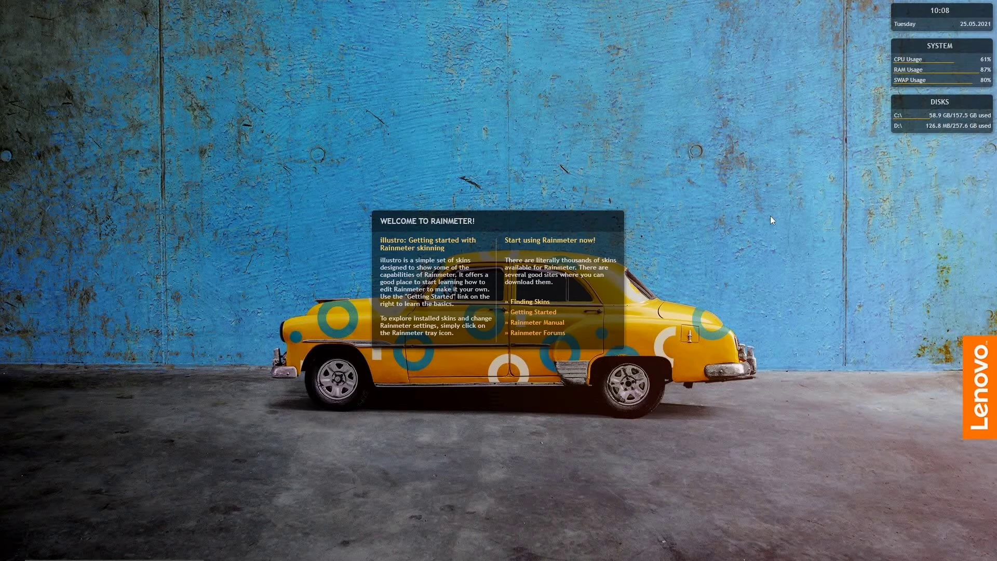
Unload the default illustro clock, System, Disks and Welcome skins from the desktop.
{"action": "right_click", "coordinate": [930, 11]}
{"action": "left_click", "coordinate": [959, 128]}
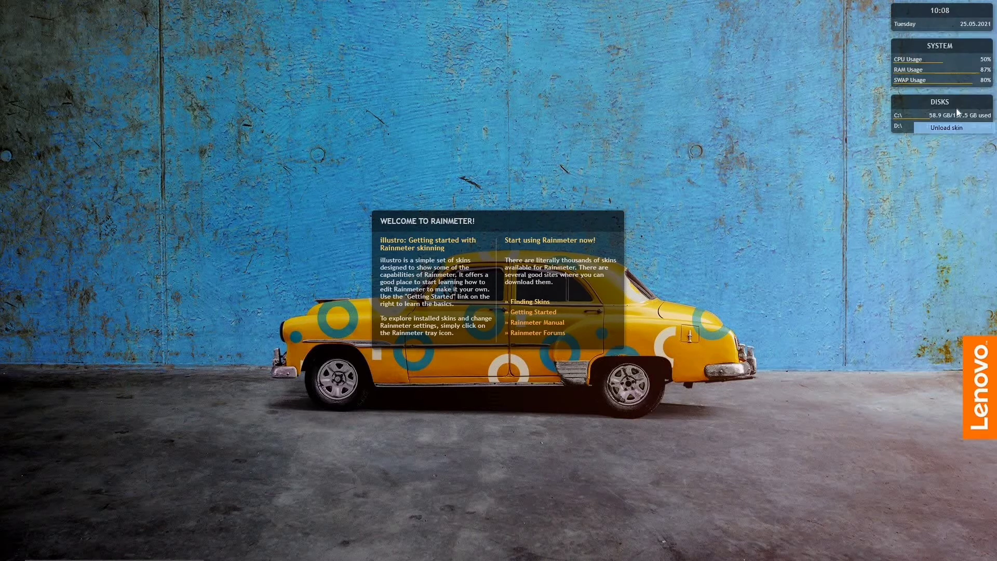
{"action": "right_click", "coordinate": [940, 63]}
{"action": "left_click", "coordinate": [961, 180]}
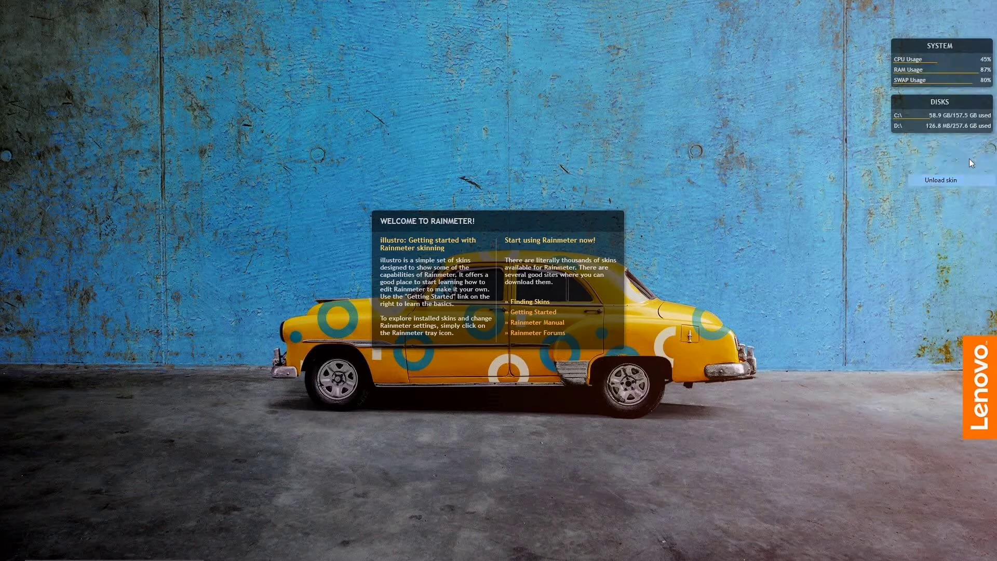
{"action": "right_click", "coordinate": [946, 121]}
{"action": "left_click", "coordinate": [962, 237]}
{"action": "right_click", "coordinate": [545, 263]}
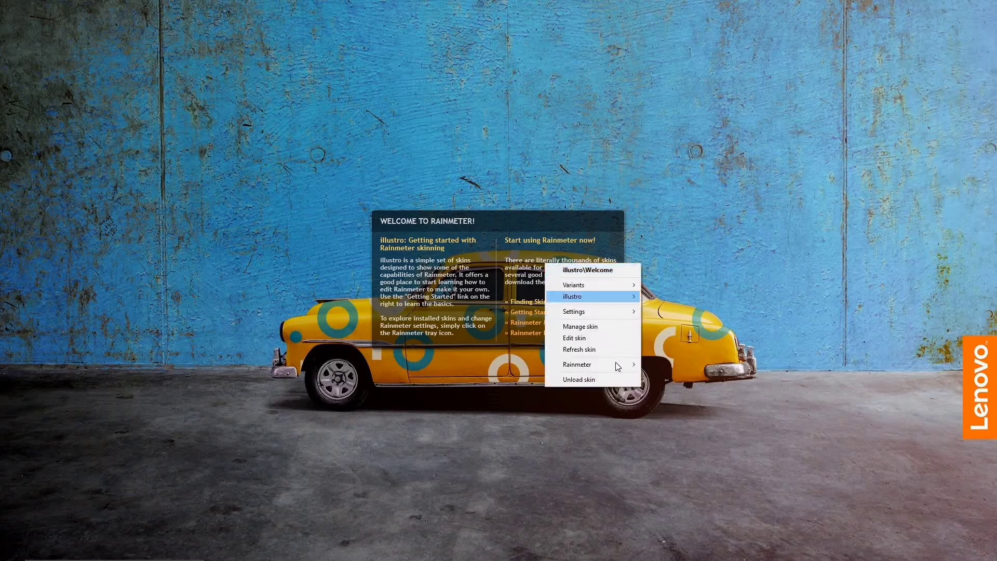
{"action": "left_click", "coordinate": [613, 382]}
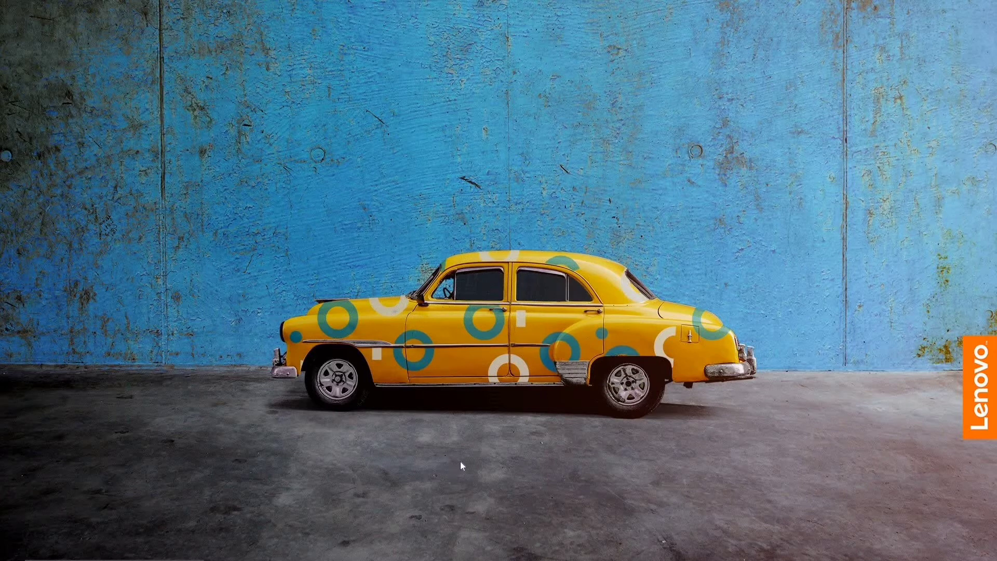
Switch to File Explorer in a maximized window and open the New Volume (D:) drive.
{"action": "mouse_move", "coordinate": [447, 559]}
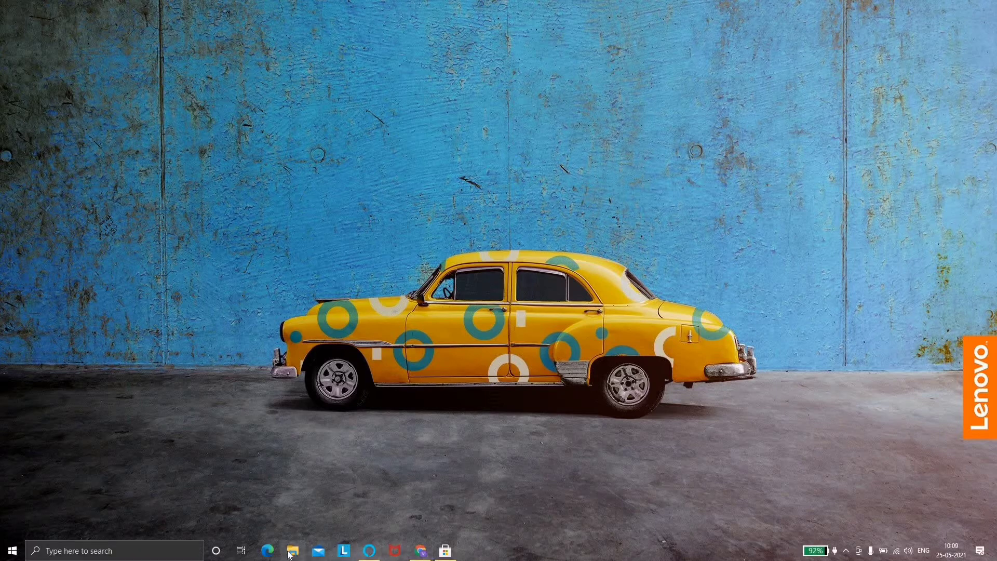
{"action": "left_click", "coordinate": [304, 554]}
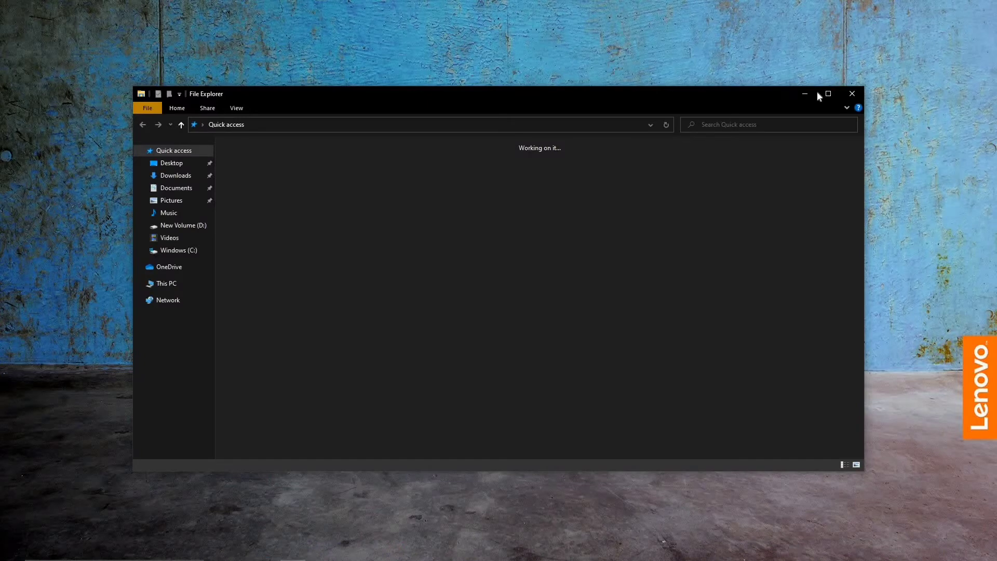
{"action": "left_click", "coordinate": [828, 94]}
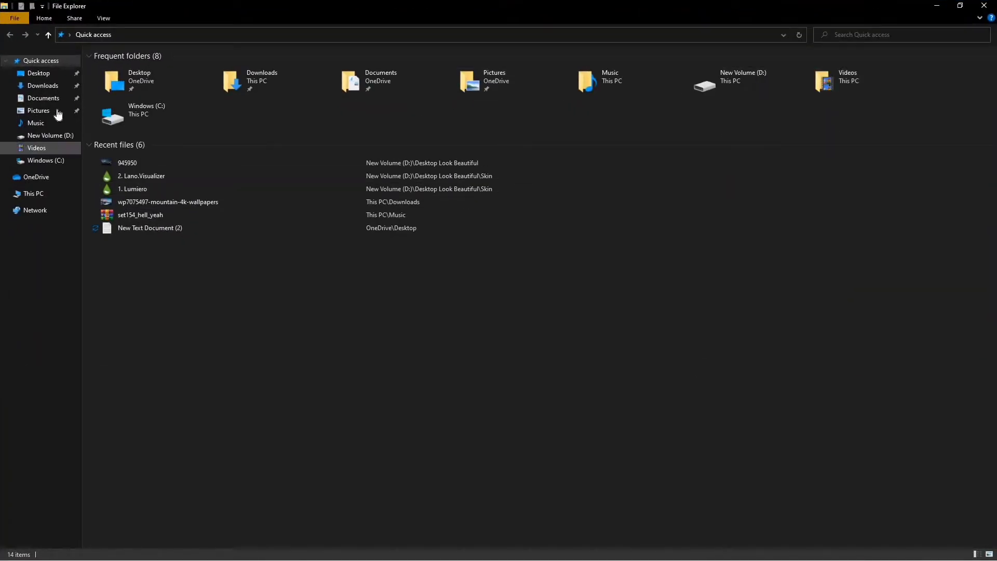
{"action": "left_click", "coordinate": [33, 193]}
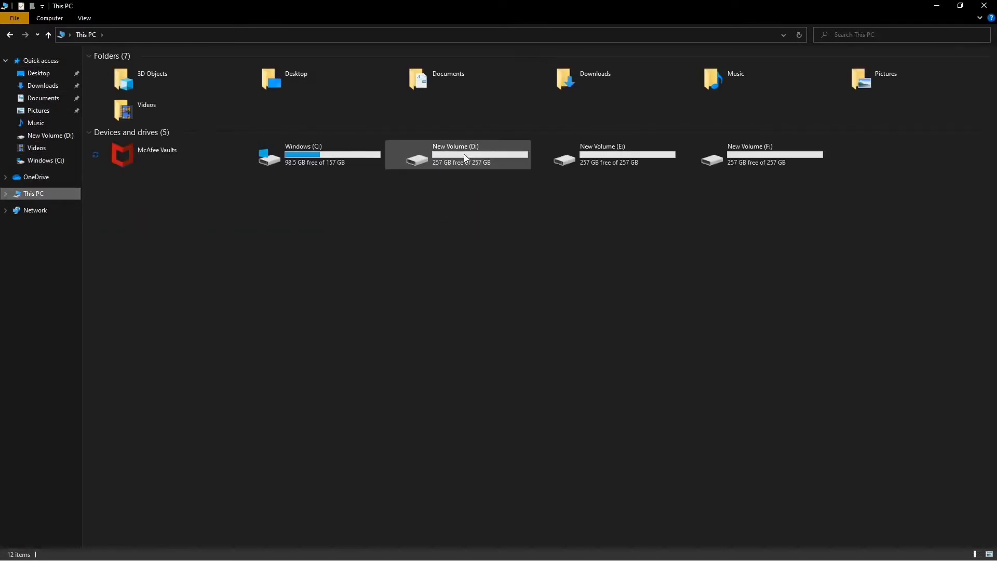
{"action": "left_click", "coordinate": [463, 154]}
{"action": "double_click", "coordinate": [463, 155]}
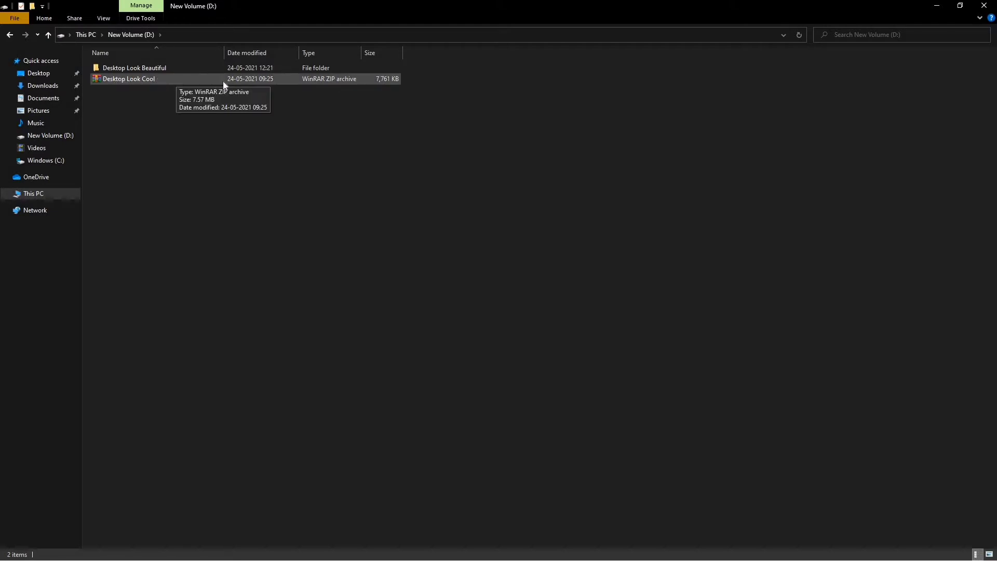
Extract the Desktop Look Cool archive into the current folder with WinRAR, replacing all existing files.
{"action": "left_click", "coordinate": [123, 80]}
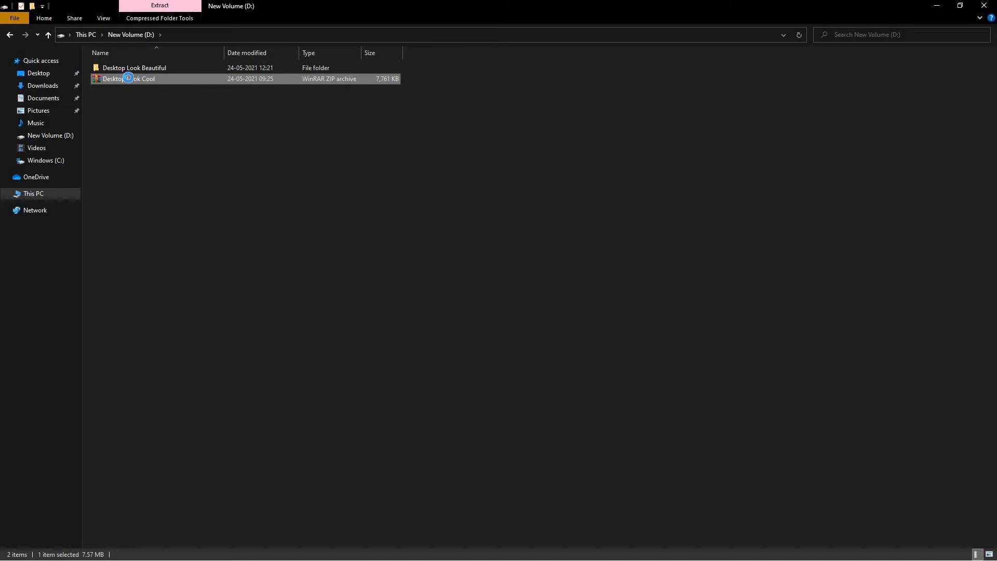
{"action": "right_click", "coordinate": [123, 79]}
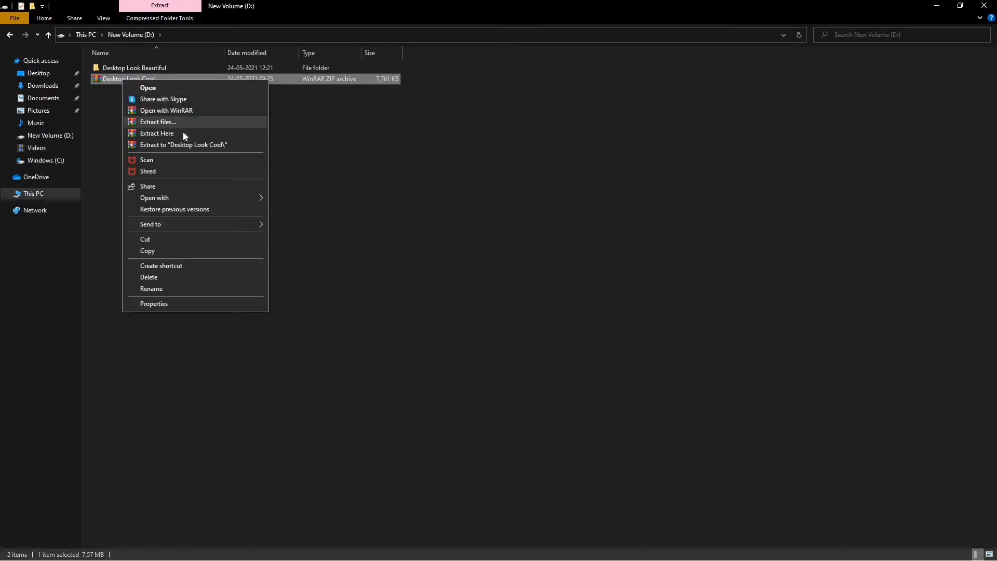
{"action": "left_click", "coordinate": [167, 134]}
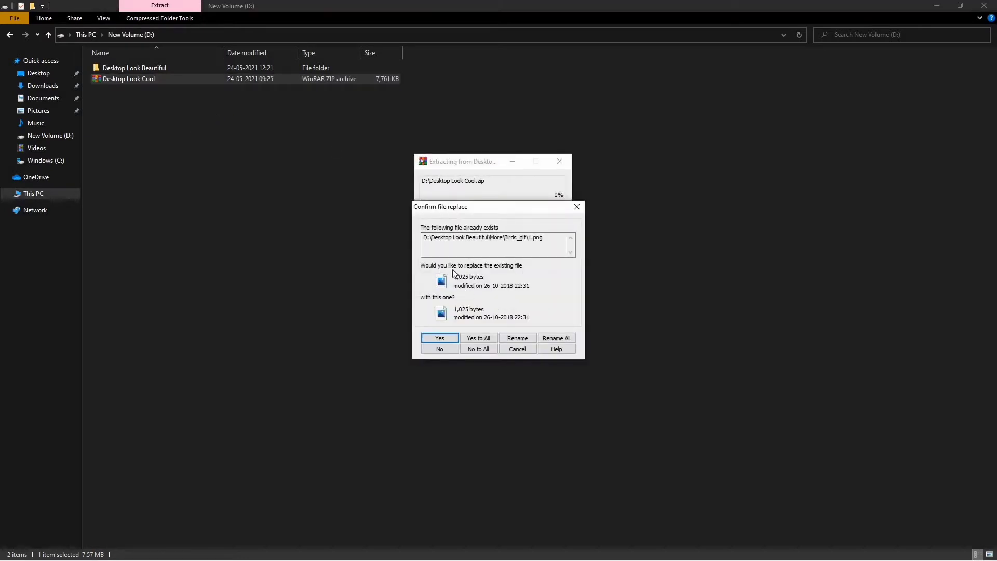
{"action": "left_click", "coordinate": [478, 340]}
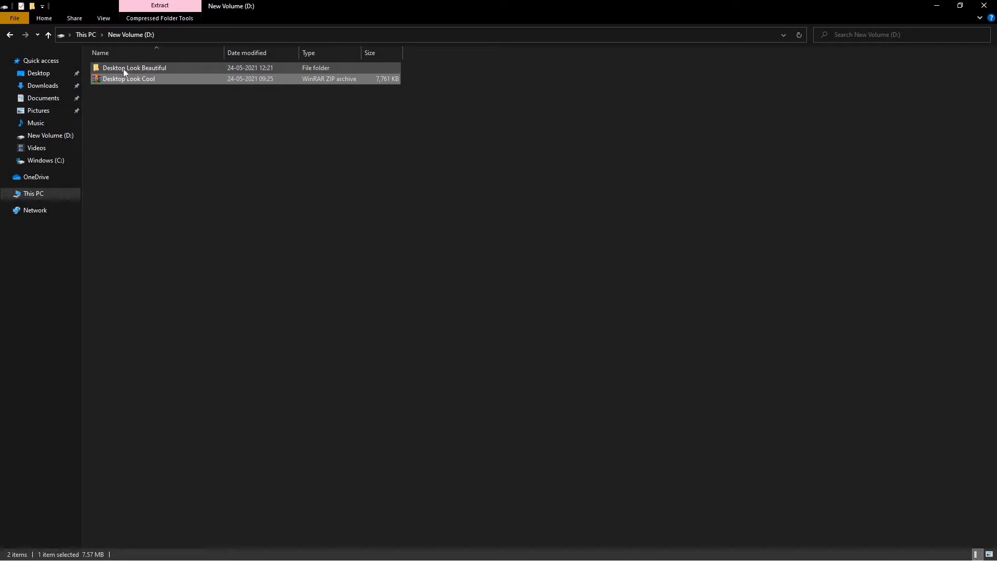
Open the Desktop Look Beautiful folder, refresh its contents and go into the Skin subfolder.
{"action": "double_click", "coordinate": [154, 69]}
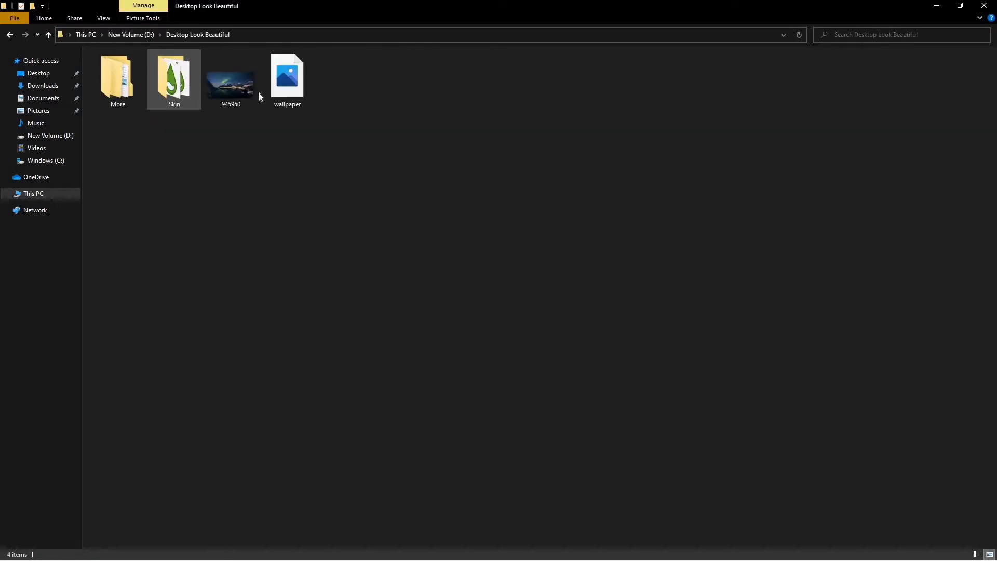
{"action": "right_click", "coordinate": [338, 87]}
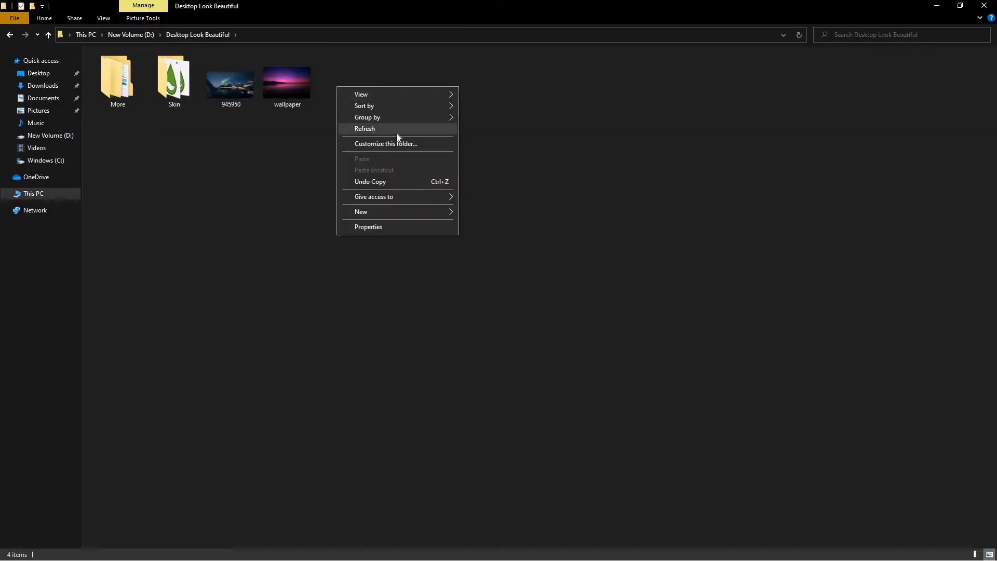
{"action": "right_click", "coordinate": [371, 124]}
{"action": "left_click", "coordinate": [419, 167]}
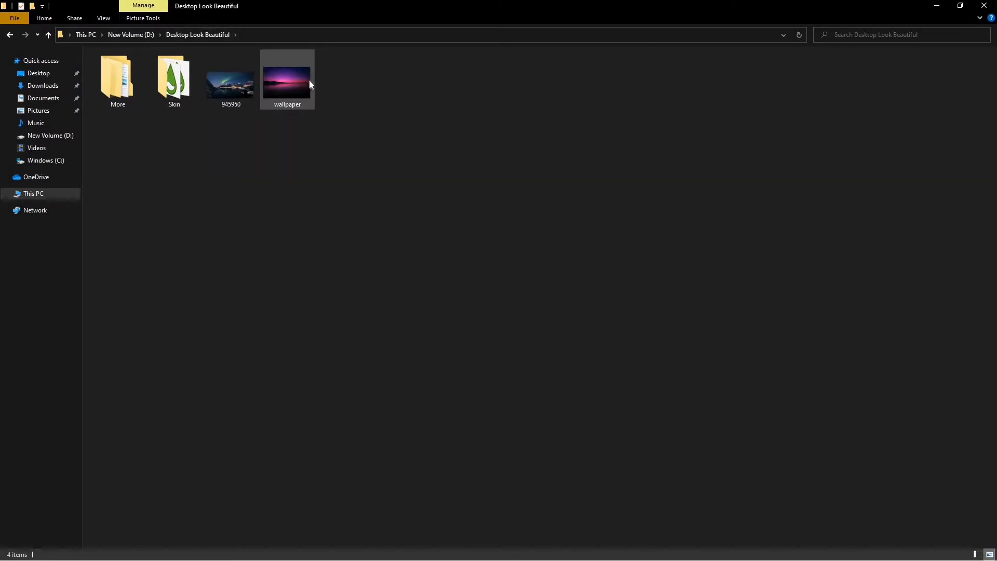
{"action": "double_click", "coordinate": [173, 83]}
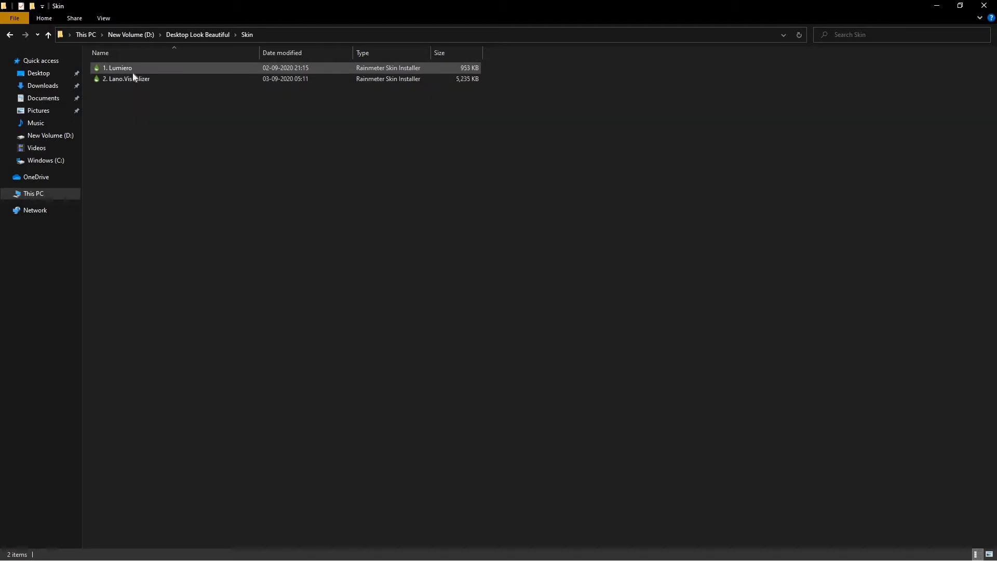
Install the Lumiero skin package with its skin and layout components, but without applying the included layout.
{"action": "right_click", "coordinate": [133, 69]}
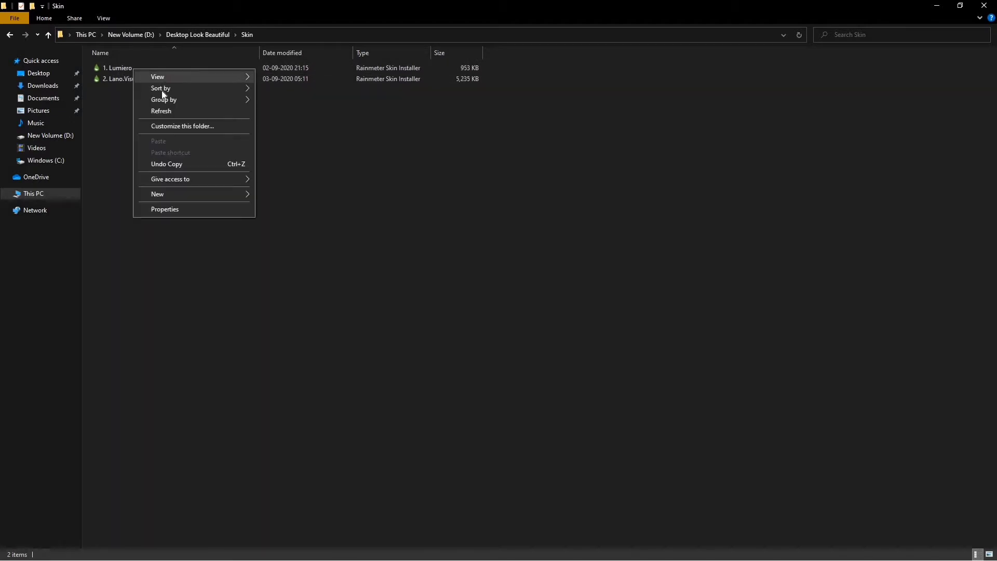
{"action": "double_click", "coordinate": [121, 67]}
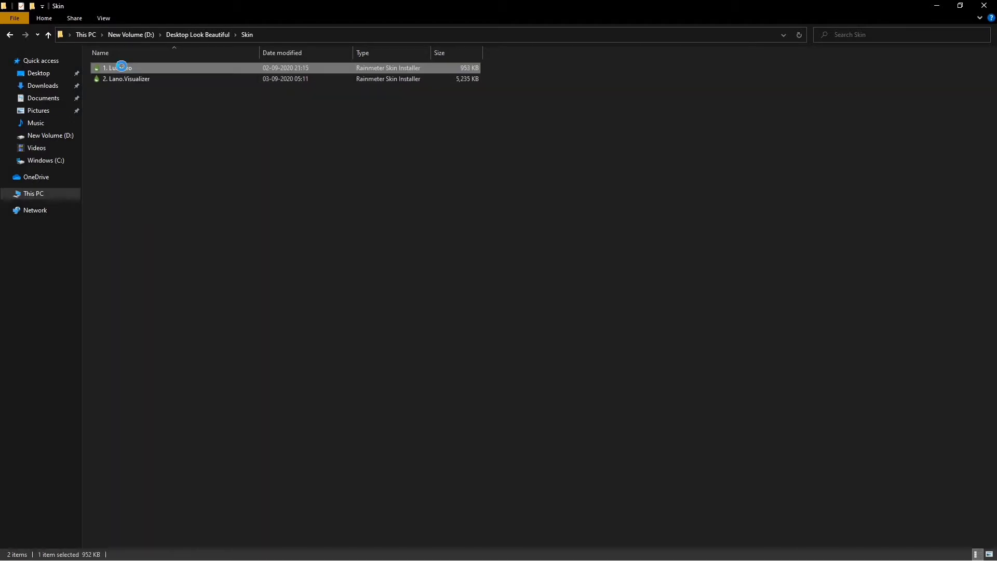
{"action": "right_click", "coordinate": [122, 66]}
{"action": "left_click", "coordinate": [146, 74]}
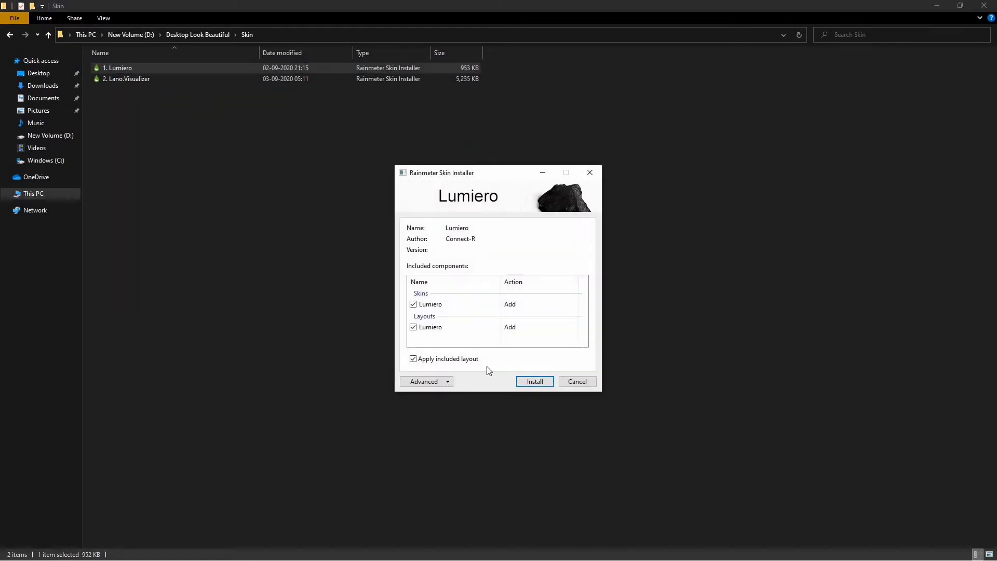
{"action": "left_click", "coordinate": [413, 359]}
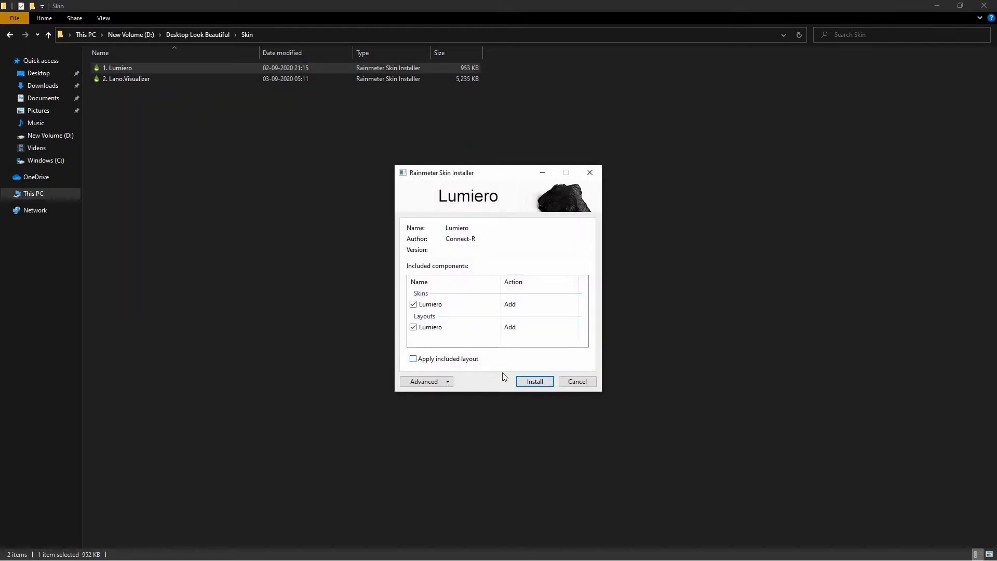
{"action": "left_click", "coordinate": [544, 383]}
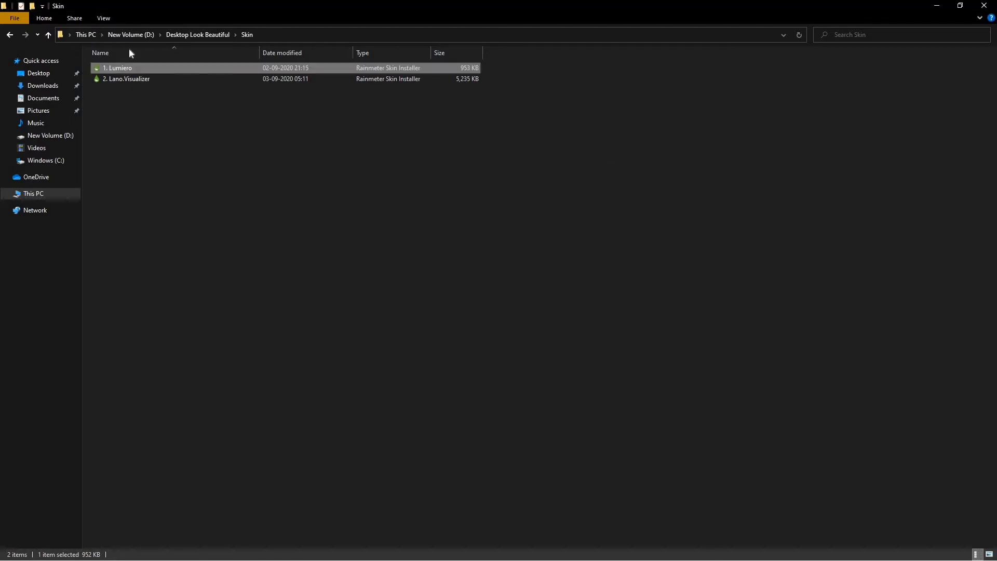
Install the Lano Visualizer 1.1.0 skin package with all its plugins, but without loading the included skins.
{"action": "left_click", "coordinate": [122, 78]}
{"action": "right_click", "coordinate": [124, 79]}
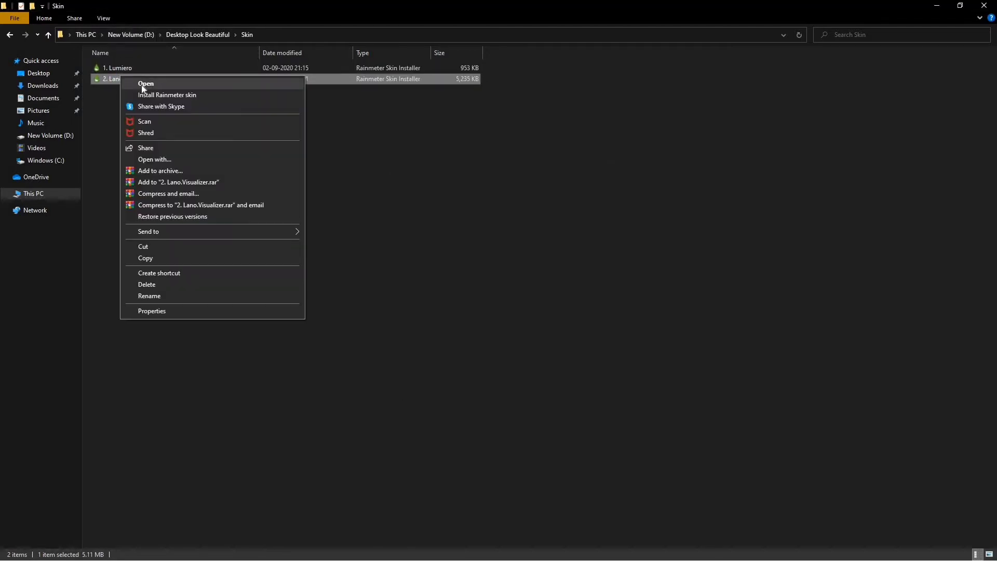
{"action": "left_click", "coordinate": [144, 85]}
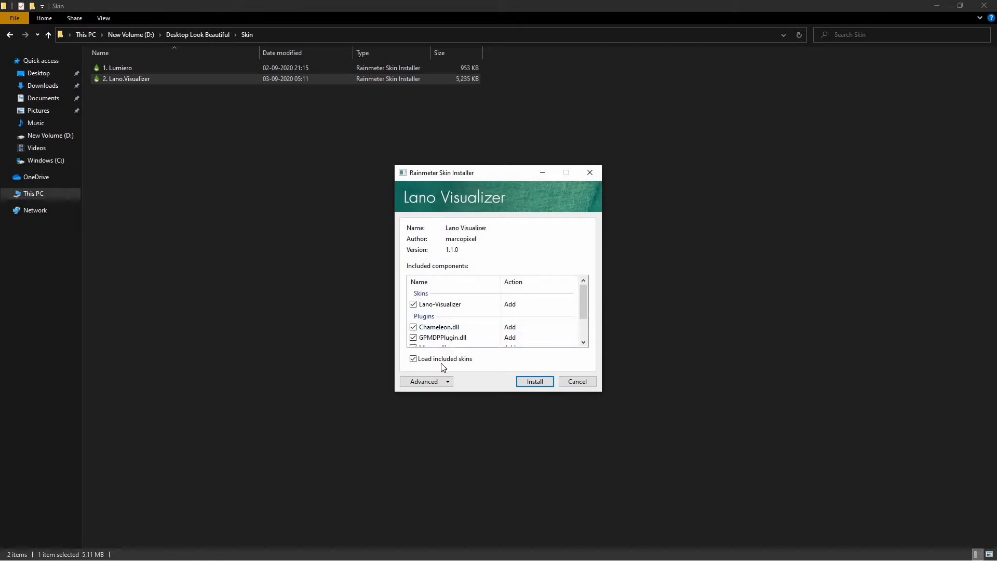
{"action": "scroll", "coordinate": [437, 338], "scroll_direction": "down", "scroll_amount": 2}
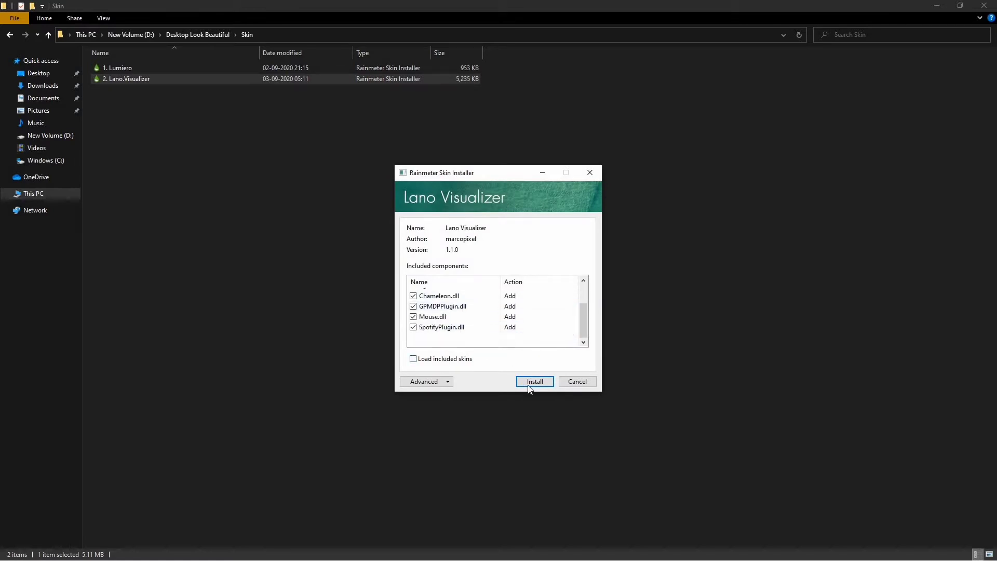
{"action": "left_click", "coordinate": [527, 382]}
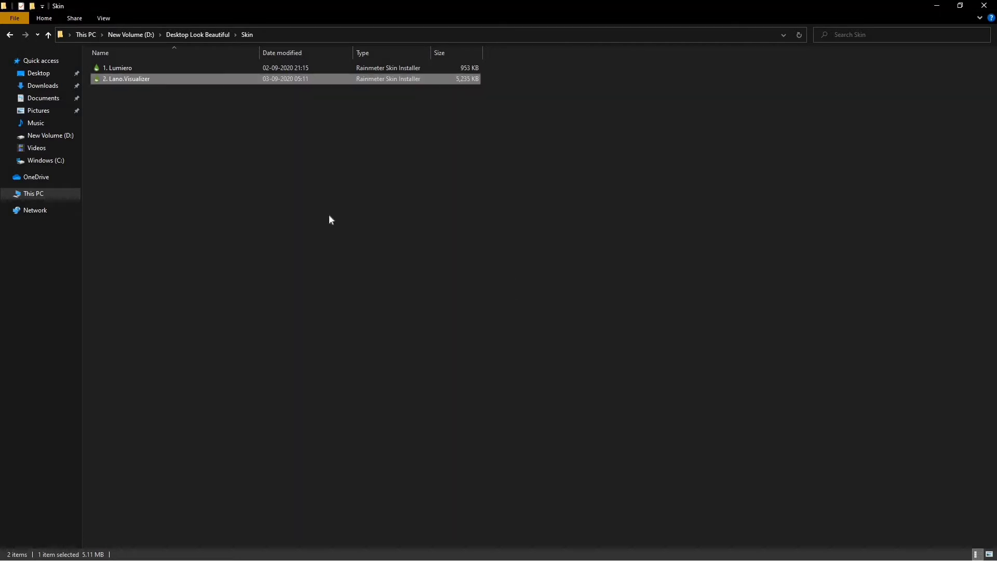
Open the 945950 image from the Desktop Look Beautiful folder in Photos, set it as the desktop background and minimize Photos.
{"action": "key", "text": "alt+Up"}
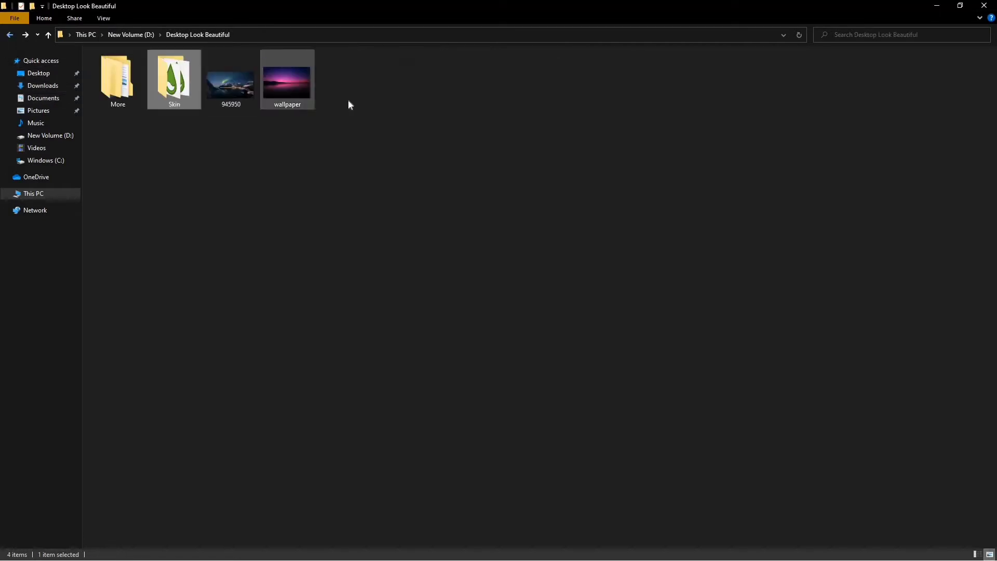
{"action": "double_click", "coordinate": [243, 93]}
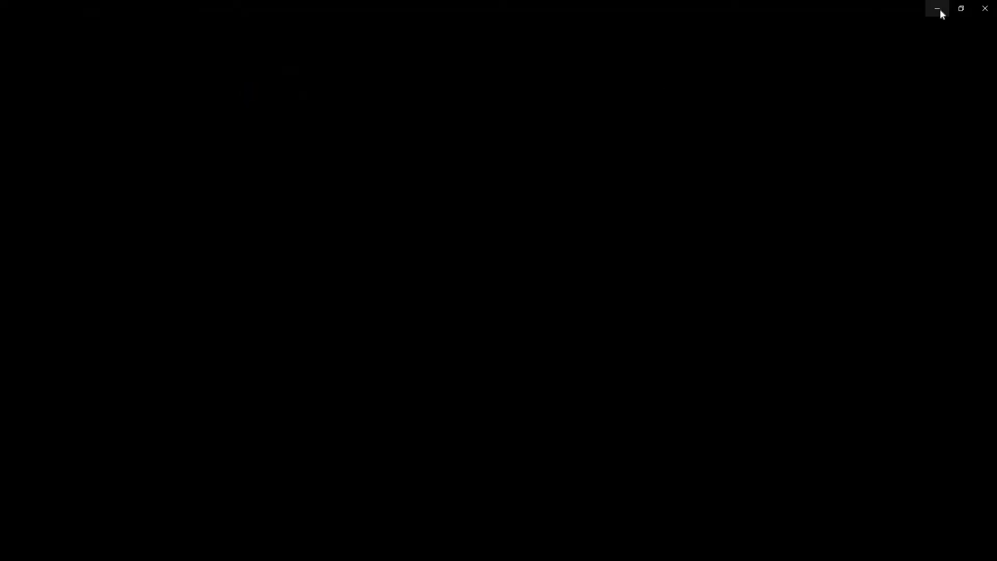
{"action": "left_click", "coordinate": [940, 8]}
{"action": "left_click", "coordinate": [445, 98]}
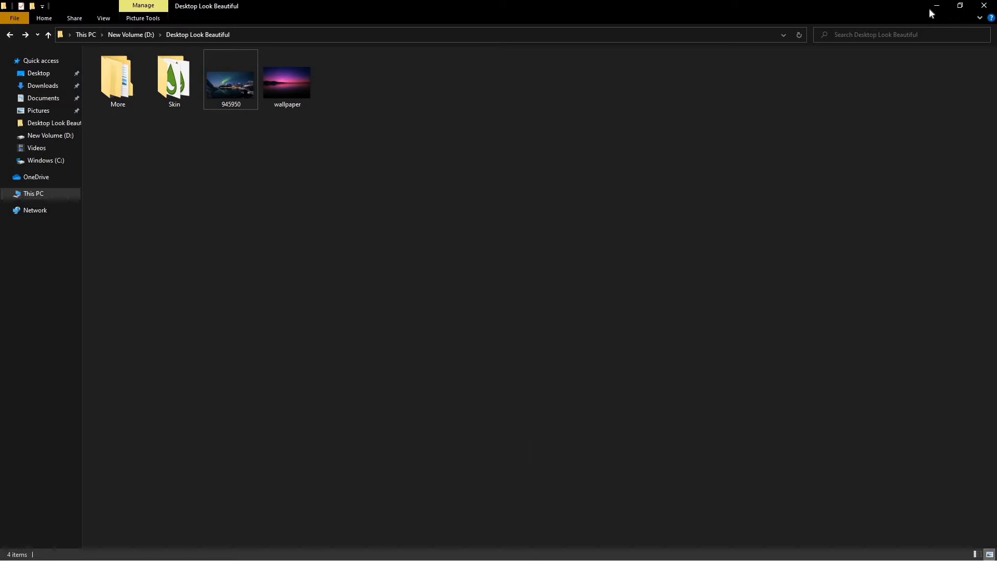
{"action": "key", "text": "super+d"}
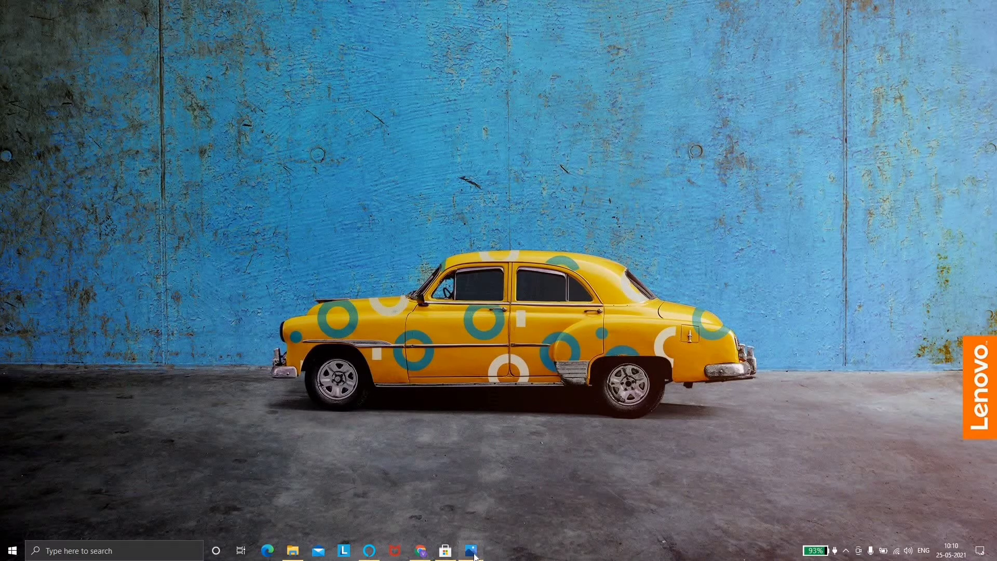
{"action": "left_click", "coordinate": [473, 553]}
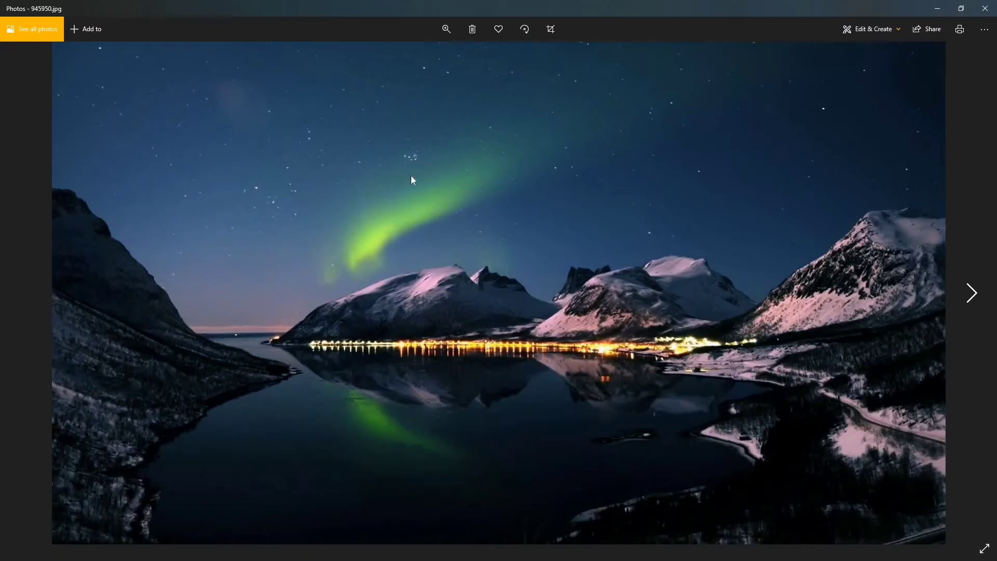
{"action": "right_click", "coordinate": [439, 189]}
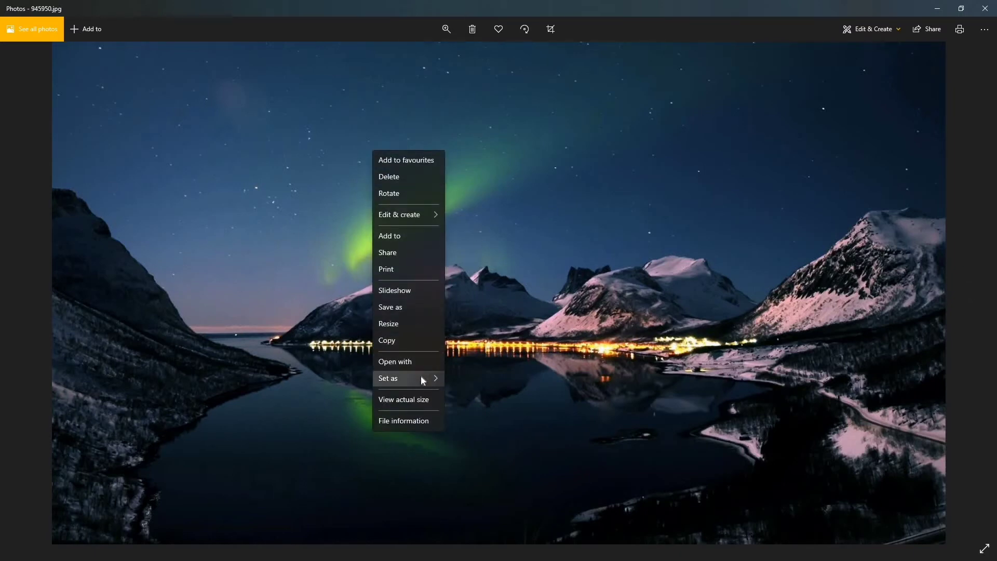
{"action": "mouse_move", "coordinate": [423, 381]}
{"action": "left_click", "coordinate": [477, 393]}
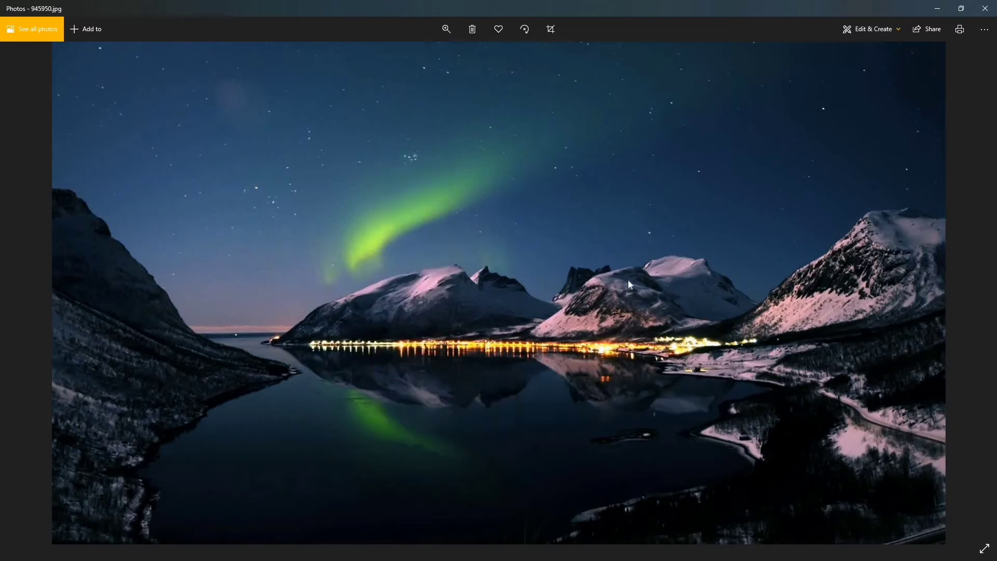
{"action": "left_click", "coordinate": [938, 8]}
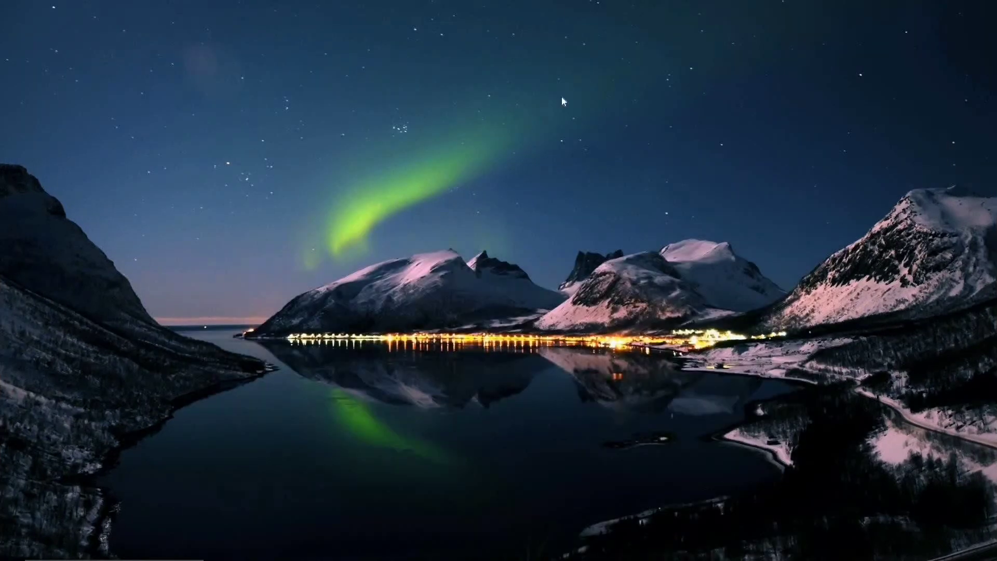
{"action": "right_click", "coordinate": [296, 96]}
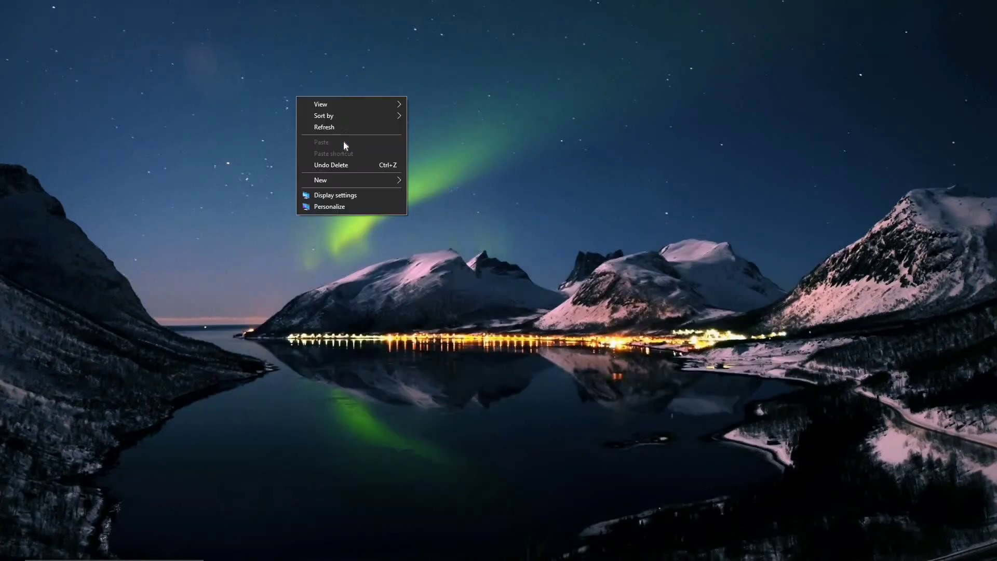
{"action": "right_click", "coordinate": [343, 129]}
{"action": "left_click", "coordinate": [435, 160]}
{"action": "right_click", "coordinate": [435, 160]}
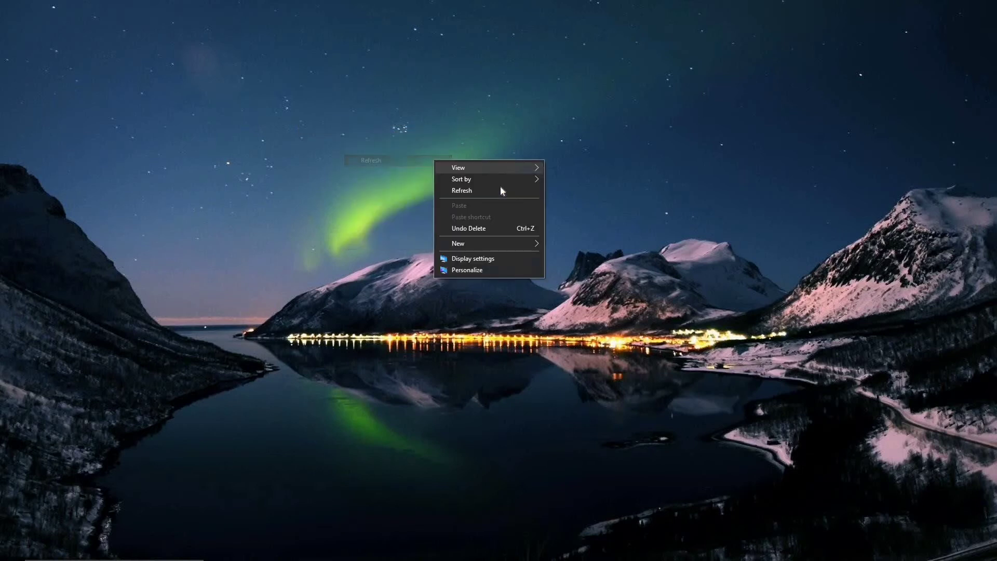
{"action": "left_click", "coordinate": [501, 189]}
{"action": "right_click", "coordinate": [502, 189]}
{"action": "left_click", "coordinate": [551, 219]}
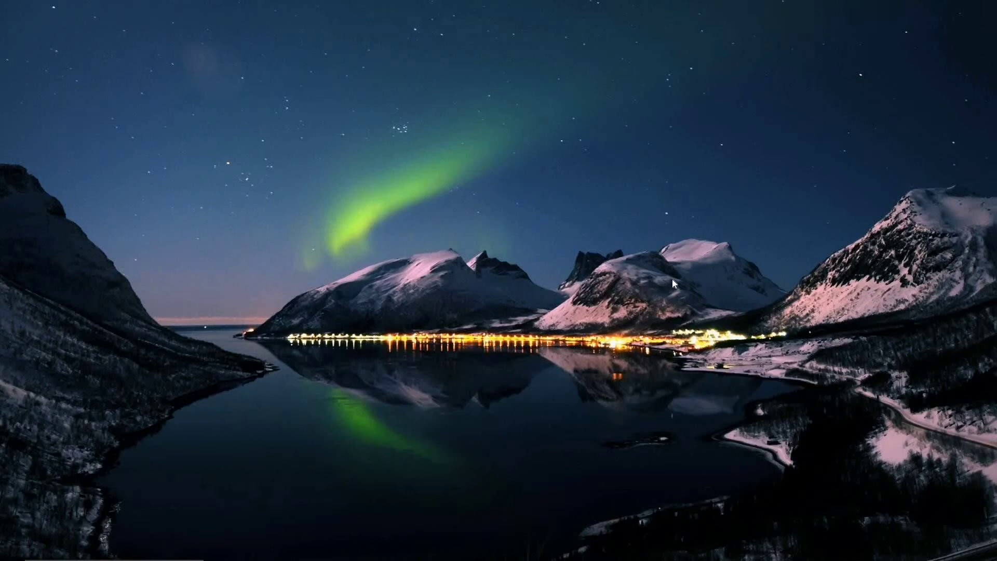
Switch to File Explorer and copy the Birds_gif, Lumiero and Rainmeter Dock folders from Desktop Look Beautiful's More folder on New Volume (D:).
{"action": "mouse_move", "coordinate": [508, 557]}
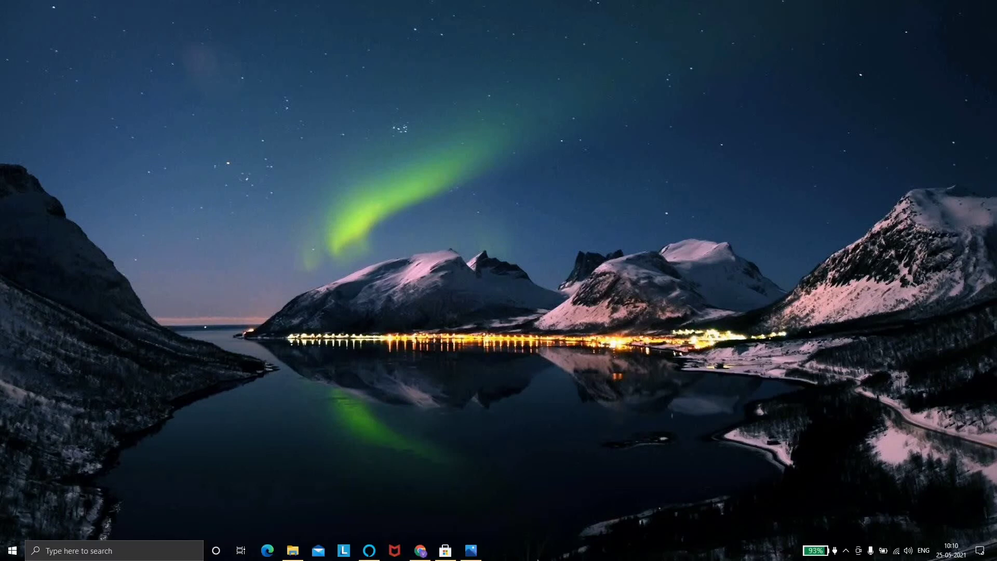
{"action": "left_click", "coordinate": [293, 551]}
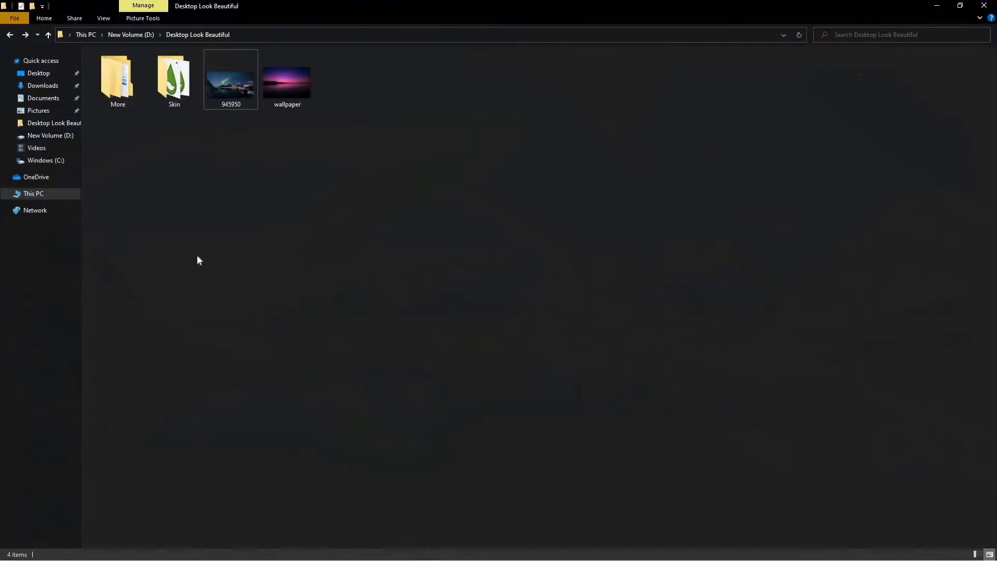
{"action": "left_click", "coordinate": [38, 193]}
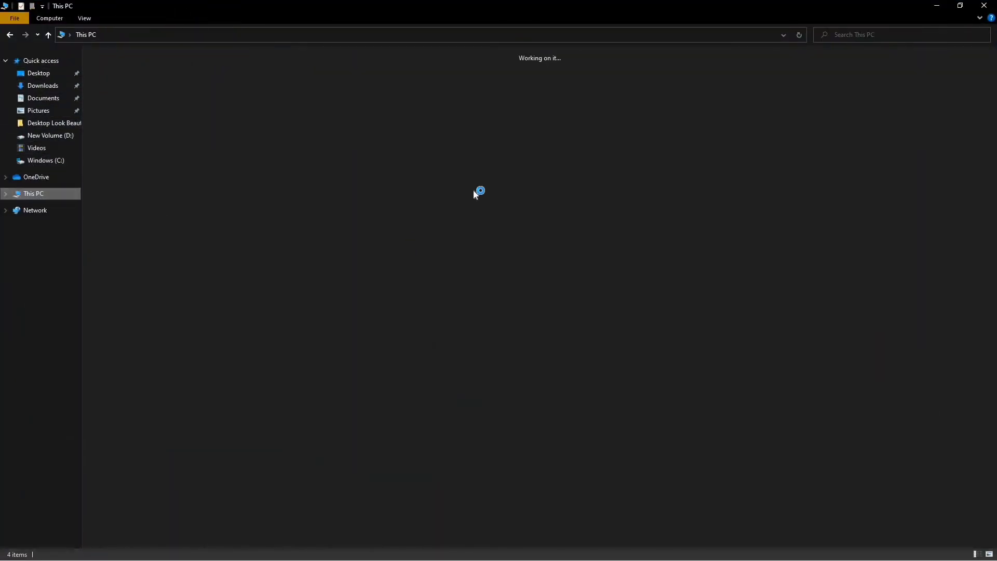
{"action": "double_click", "coordinate": [445, 166]}
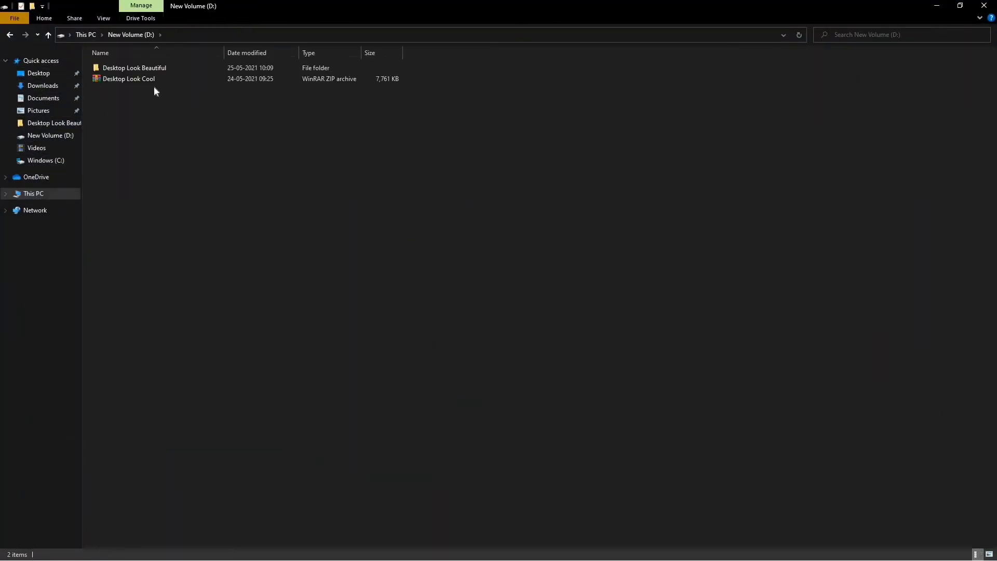
{"action": "left_click", "coordinate": [143, 68]}
{"action": "double_click", "coordinate": [142, 66]}
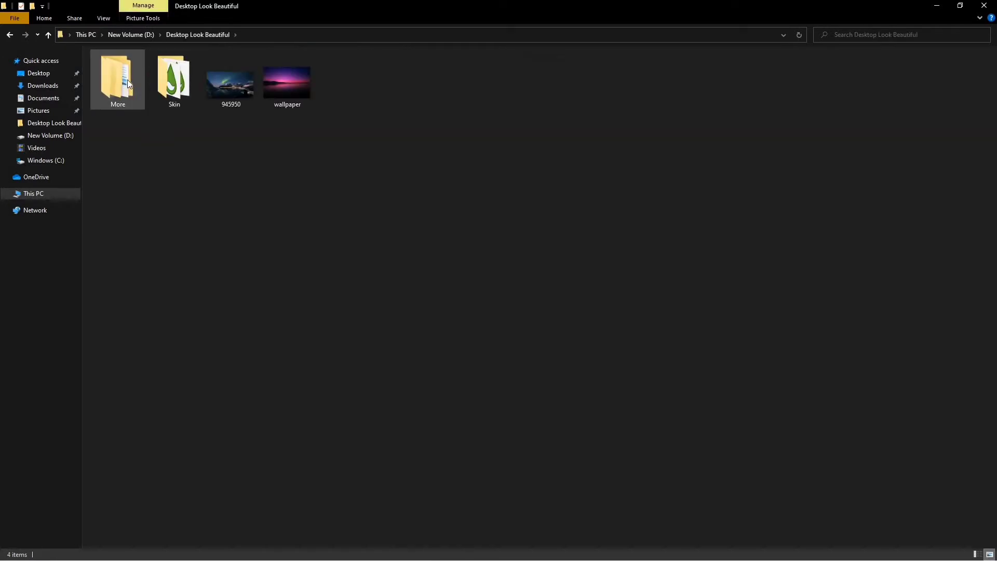
{"action": "double_click", "coordinate": [126, 80]}
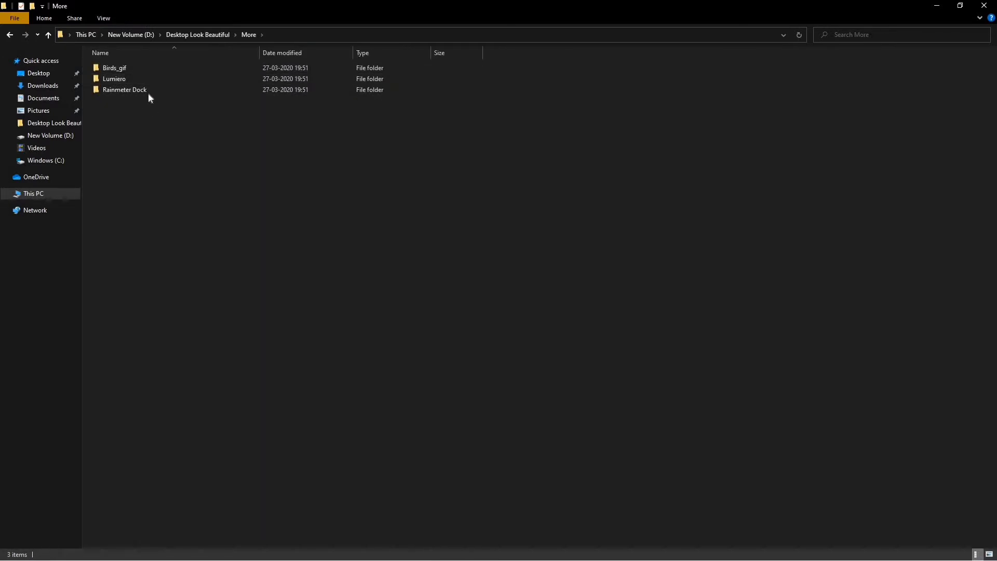
{"action": "left_click_drag", "start_coordinate": [151, 123], "coordinate": [139, 64]}
{"action": "right_click", "coordinate": [140, 65]}
{"action": "left_click", "coordinate": [213, 213]}
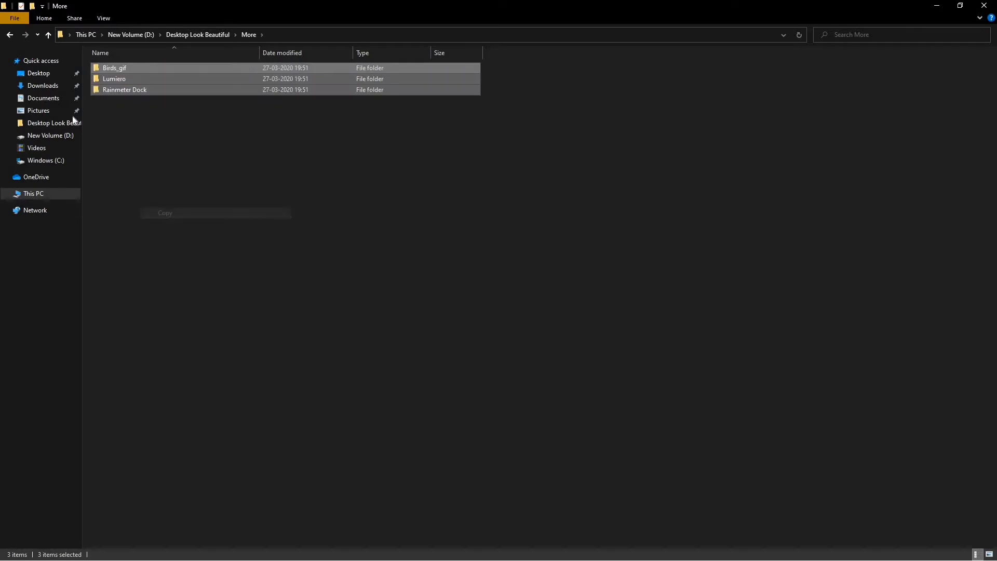
Paste the copied folders into the Skins folder under Documents > Rainmeter.
{"action": "left_click", "coordinate": [54, 99]}
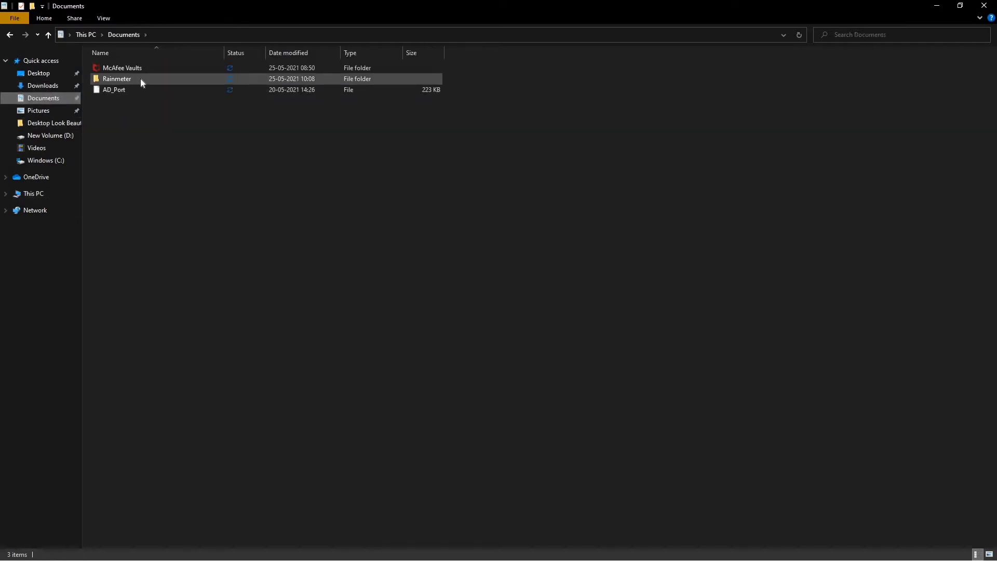
{"action": "double_click", "coordinate": [142, 79]}
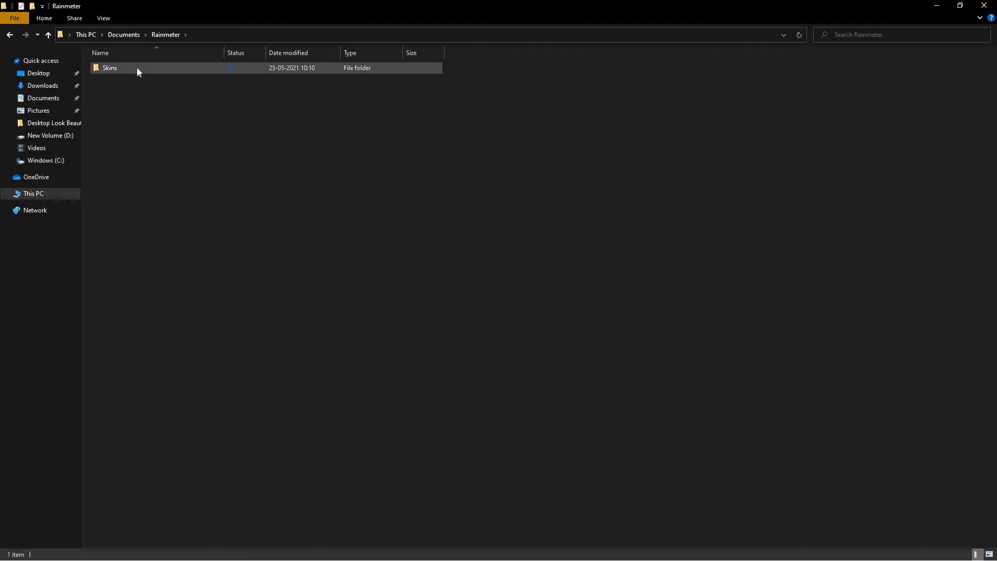
{"action": "double_click", "coordinate": [136, 68]}
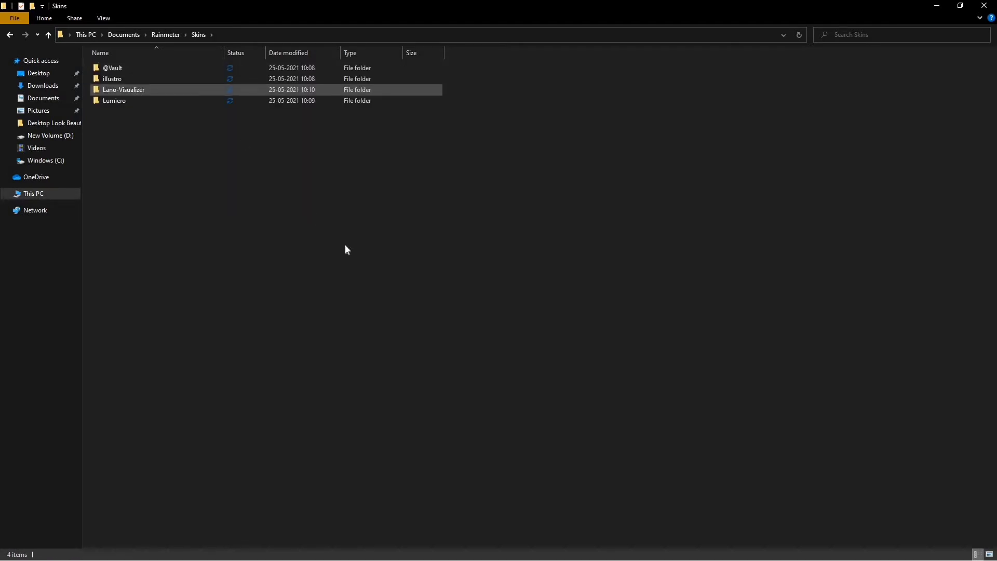
{"action": "right_click", "coordinate": [216, 165]}
{"action": "left_click", "coordinate": [273, 237]}
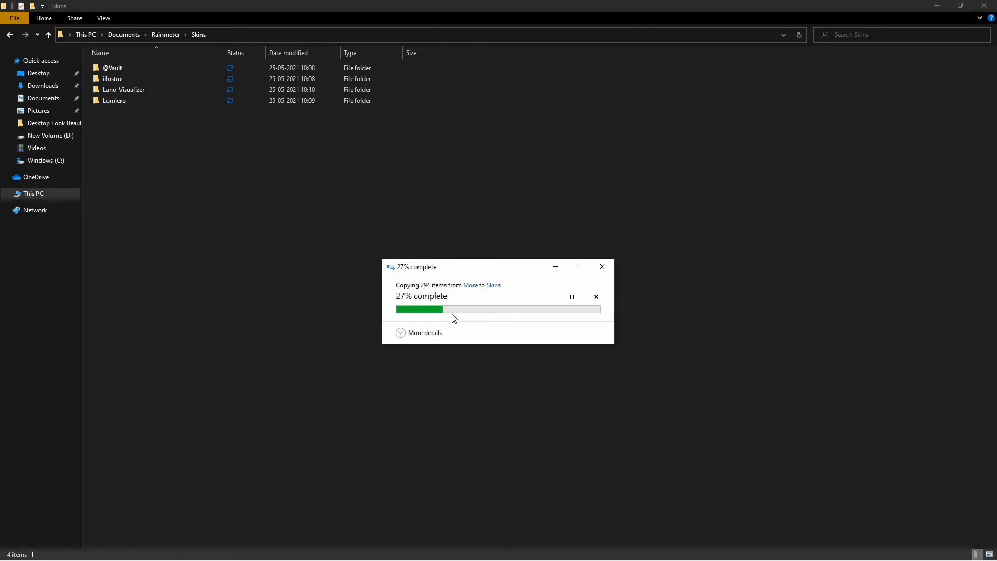
Replace the same-named files in the Skins folder with the copied ones and close File Explorer.
{"action": "left_click_drag", "start_coordinate": [467, 270], "coordinate": [516, 199]}
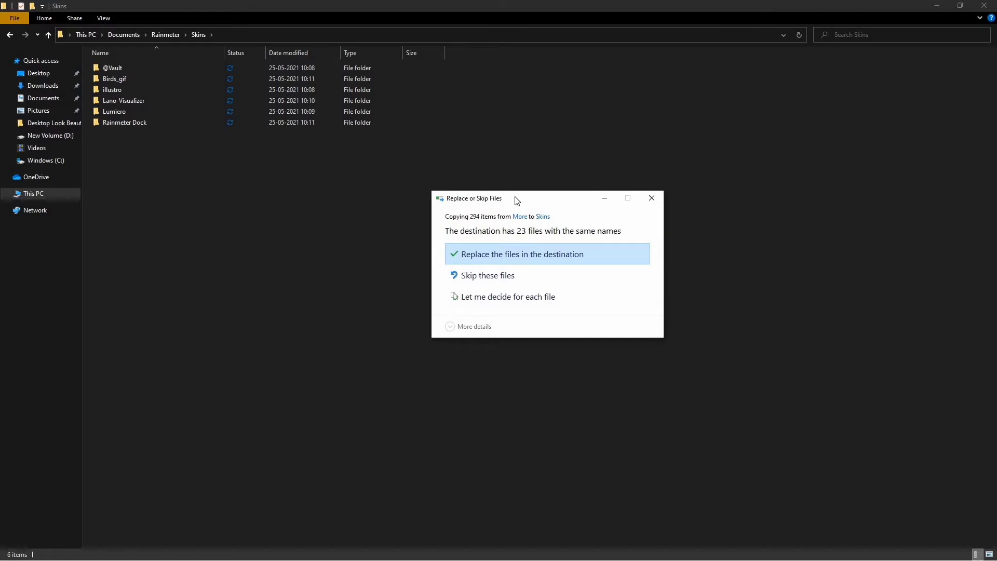
{"action": "left_click", "coordinate": [555, 255]}
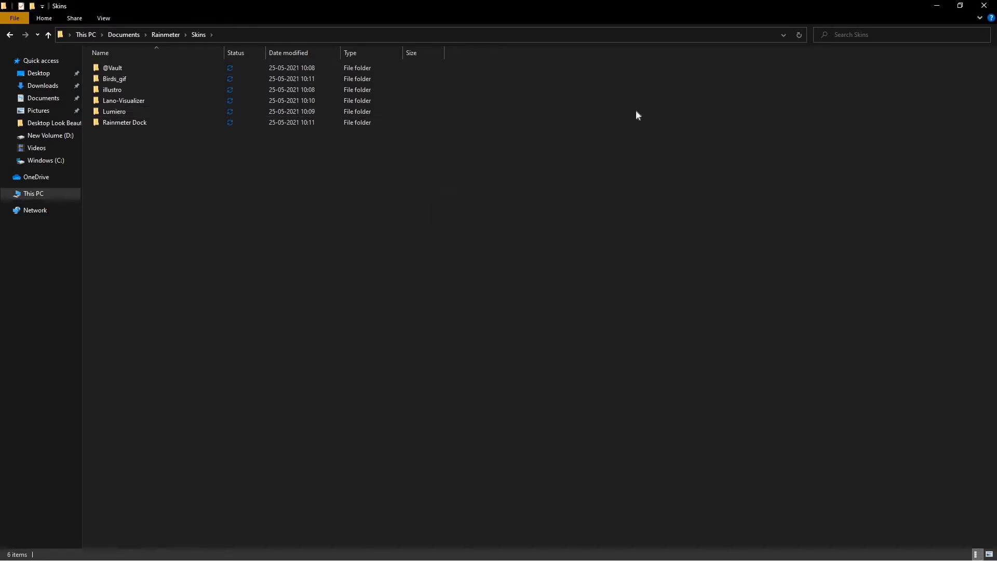
{"action": "left_click", "coordinate": [335, 217]}
{"action": "left_click", "coordinate": [984, 5]}
Refresh the desktop and open the Rainmeter skin manager.
{"action": "right_click", "coordinate": [304, 172]}
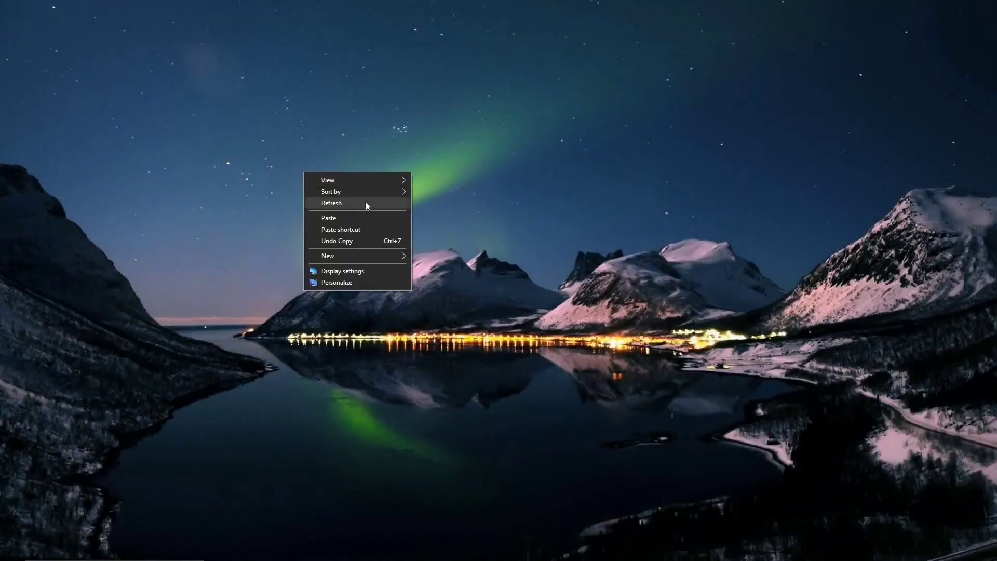
{"action": "right_click", "coordinate": [358, 202]}
{"action": "left_click", "coordinate": [412, 231]}
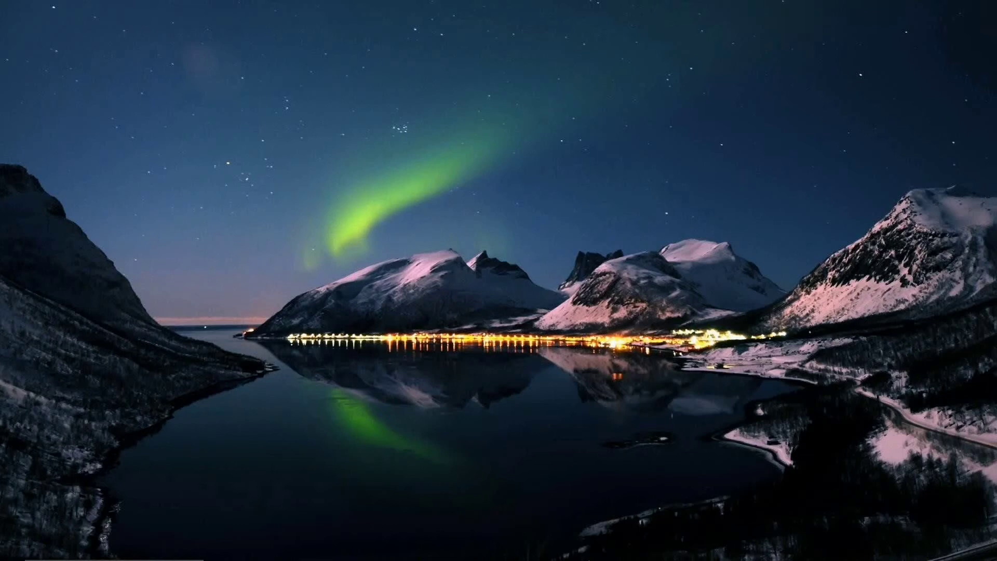
{"action": "mouse_move", "coordinate": [502, 558]}
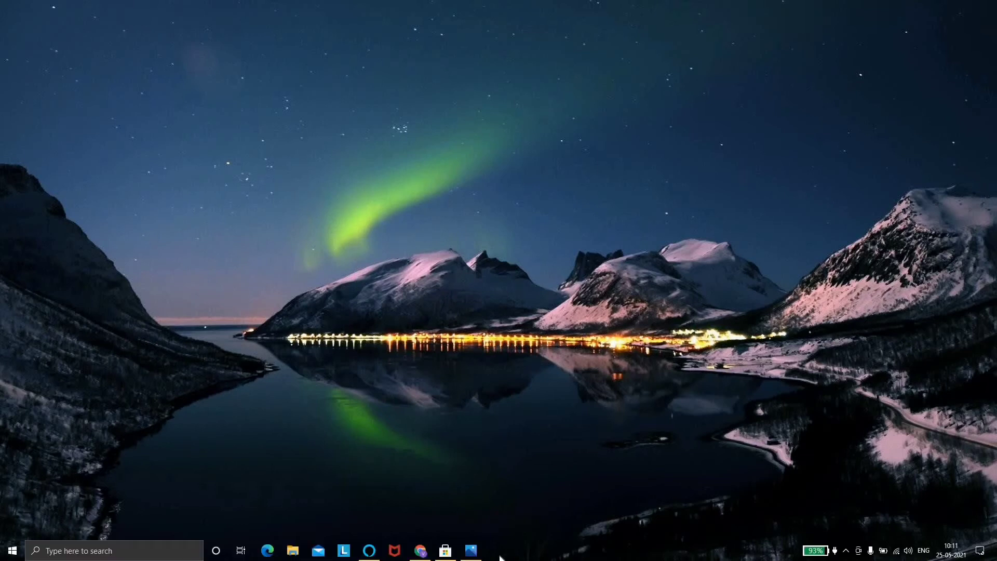
{"action": "left_click", "coordinate": [847, 551]}
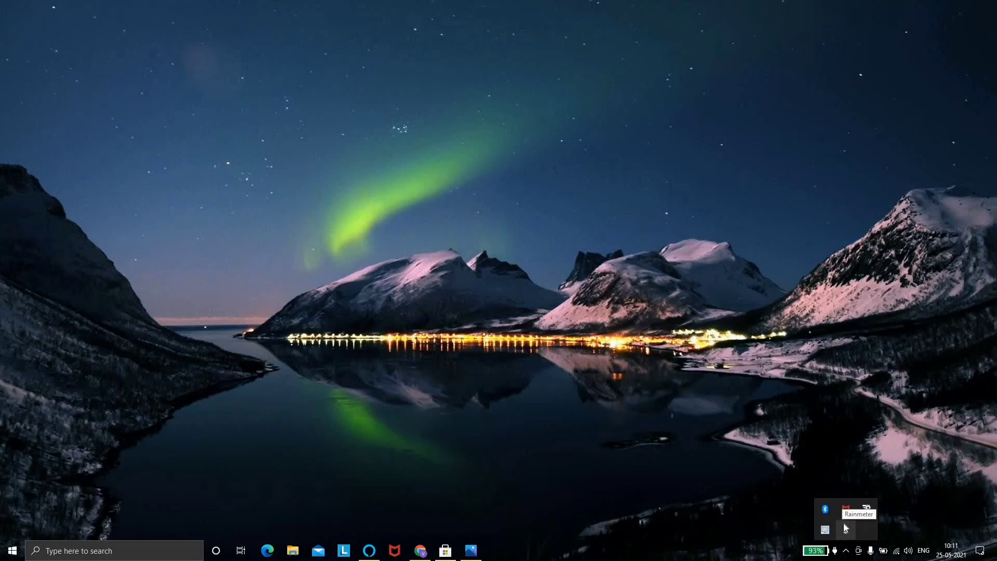
{"action": "left_click", "coordinate": [848, 528]}
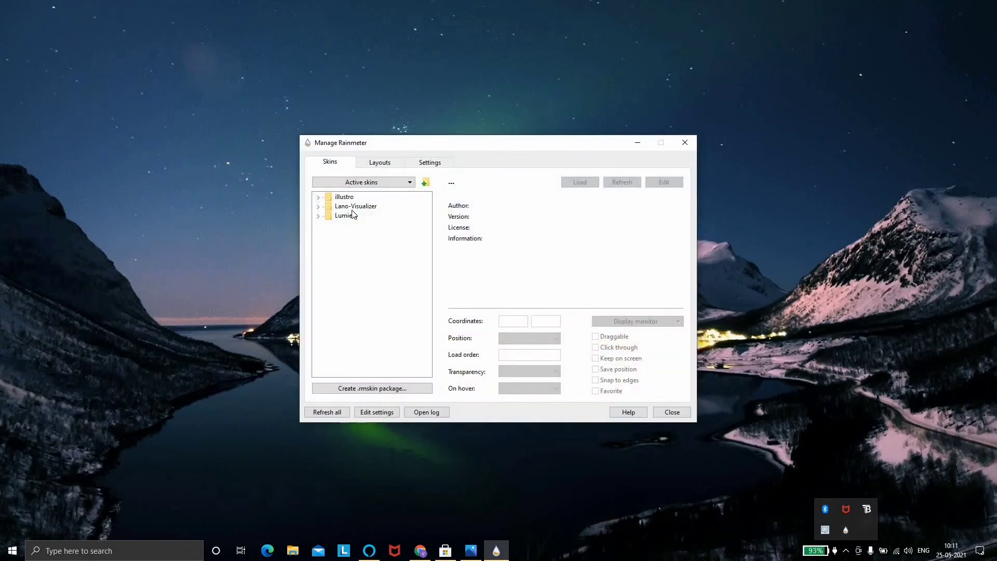
Load the Date.ini skin from the Lumiero Date folder and set its position to On desktop.
{"action": "left_click", "coordinate": [318, 216]}
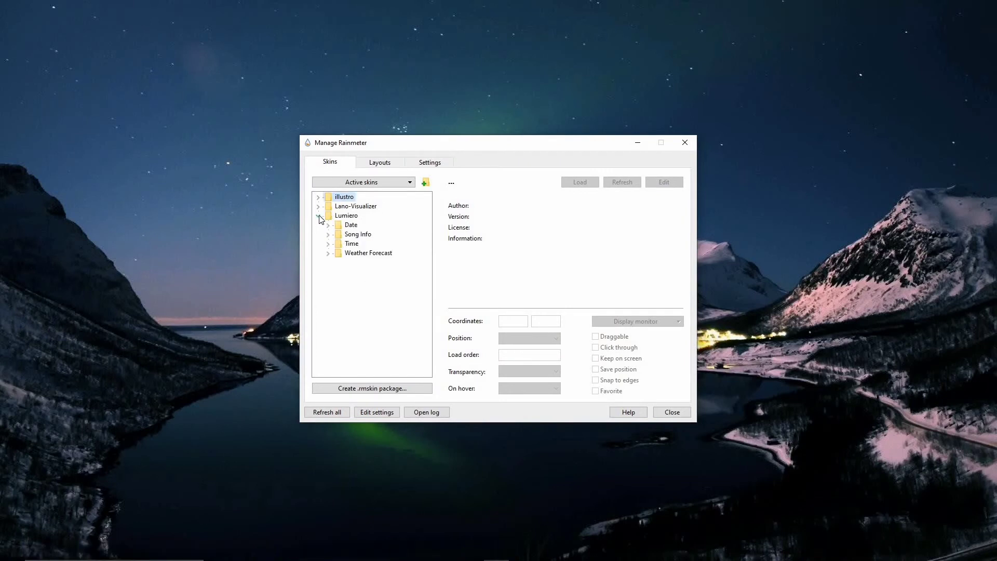
{"action": "left_click", "coordinate": [329, 224]}
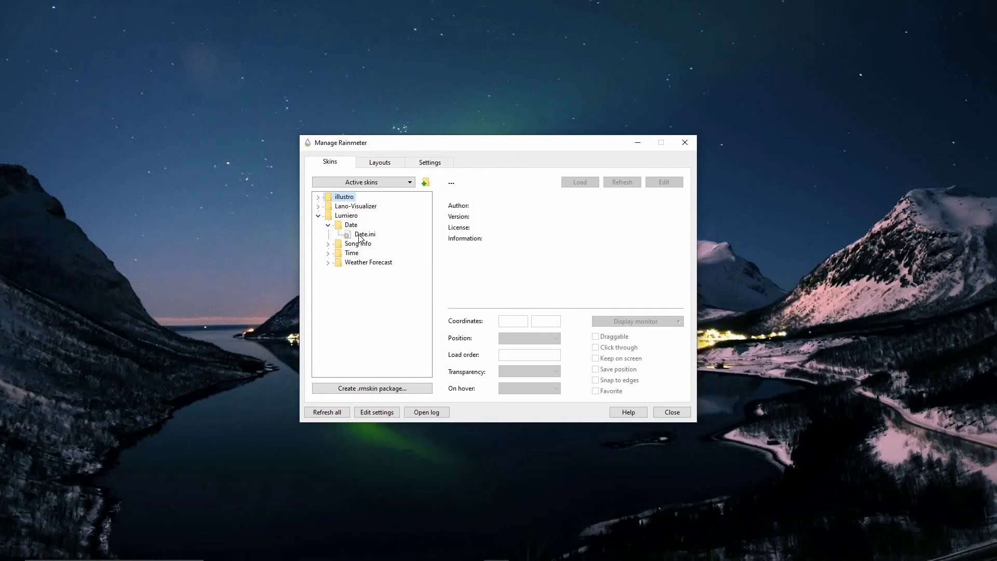
{"action": "right_click", "coordinate": [360, 238]}
{"action": "left_click", "coordinate": [375, 240]}
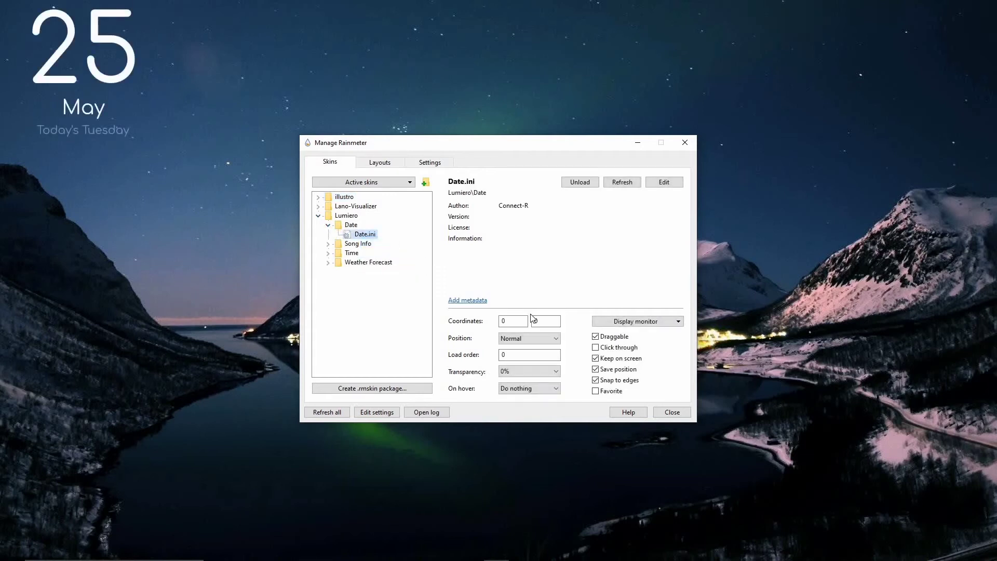
{"action": "left_click", "coordinate": [536, 341]}
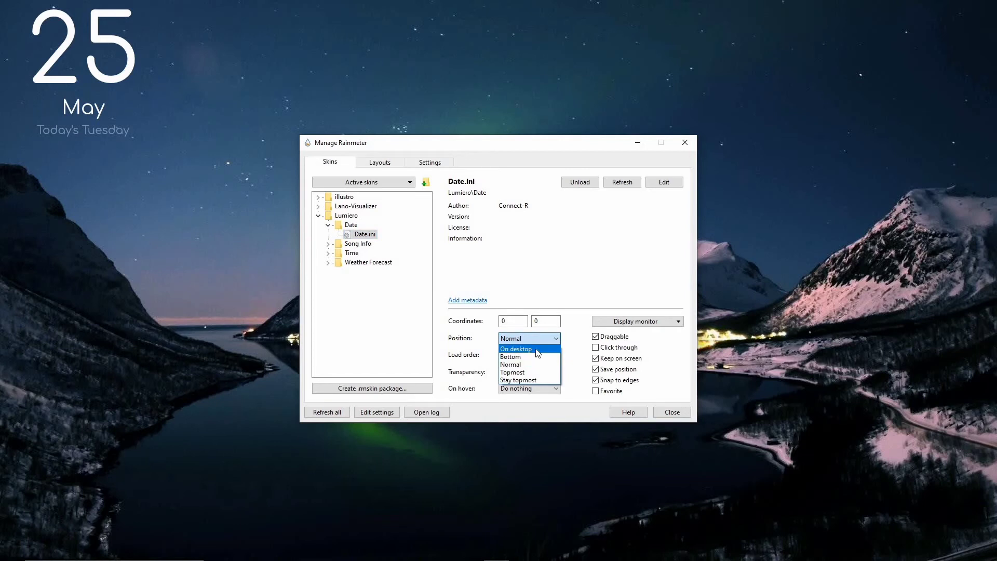
{"action": "left_click", "coordinate": [522, 382]}
Load the Time.ini skin from the Lumiero Time folder and set its position to On desktop.
{"action": "left_click", "coordinate": [329, 253]}
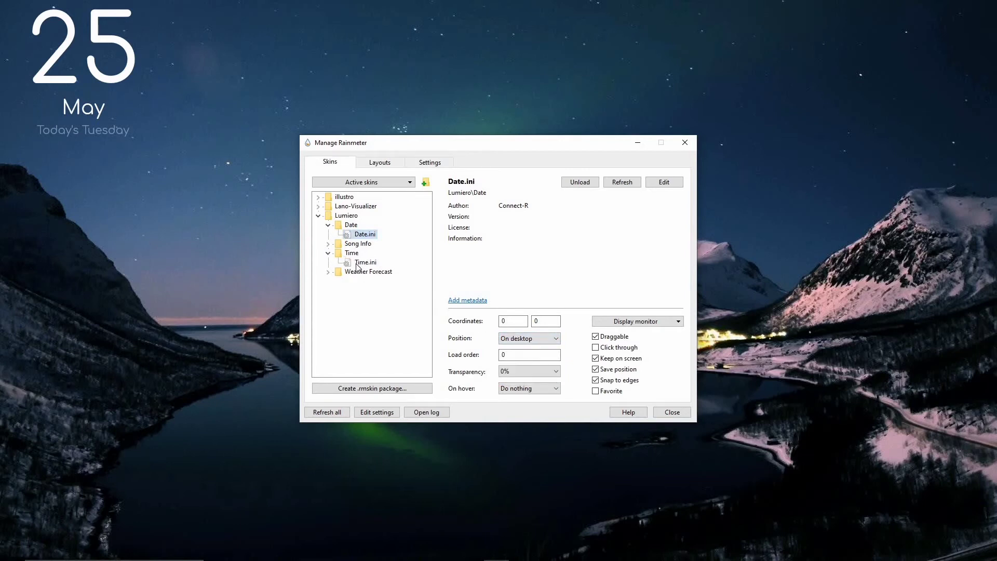
{"action": "right_click", "coordinate": [357, 263]}
{"action": "left_click", "coordinate": [374, 271]}
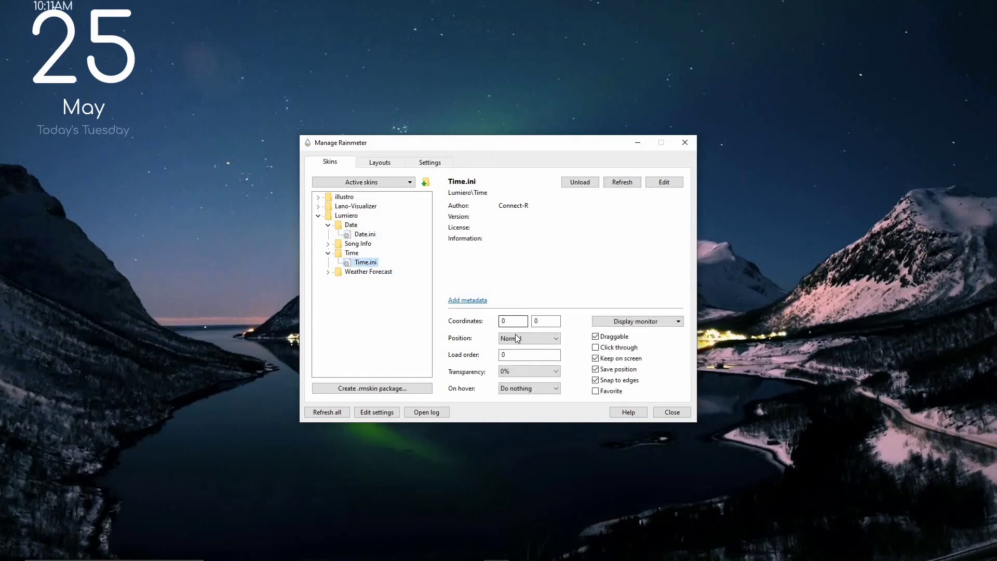
{"action": "left_click", "coordinate": [517, 339]}
{"action": "left_click", "coordinate": [522, 349]}
Load the Weather Forecast.ini skin from the Lumiero folder, choose its position setting and minimize the manager.
{"action": "left_click", "coordinate": [328, 272]}
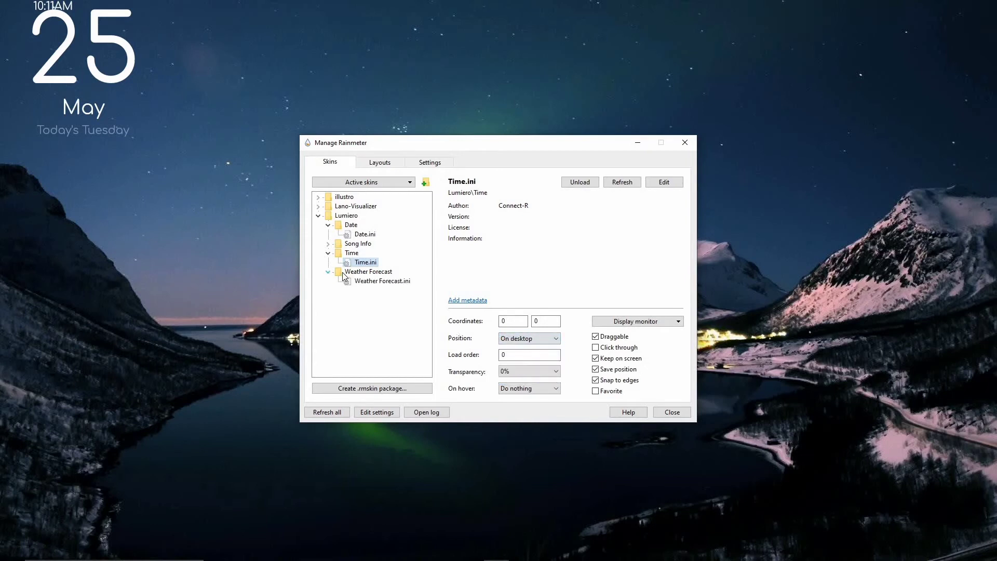
{"action": "right_click", "coordinate": [364, 282]}
{"action": "left_click", "coordinate": [395, 289]}
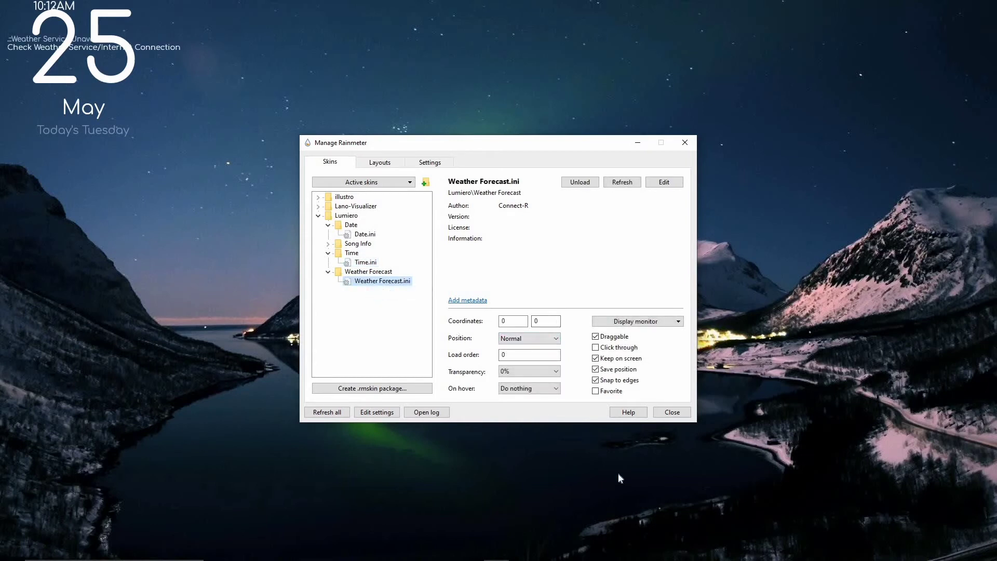
{"action": "left_click", "coordinate": [530, 339]}
{"action": "left_click", "coordinate": [519, 382]}
{"action": "left_click", "coordinate": [637, 146]}
Arrange the widgets with the date at the desktop's upper centre and the time just below it, and shrink the date slightly.
{"action": "left_click_drag", "start_coordinate": [95, 76], "coordinate": [116, 91]}
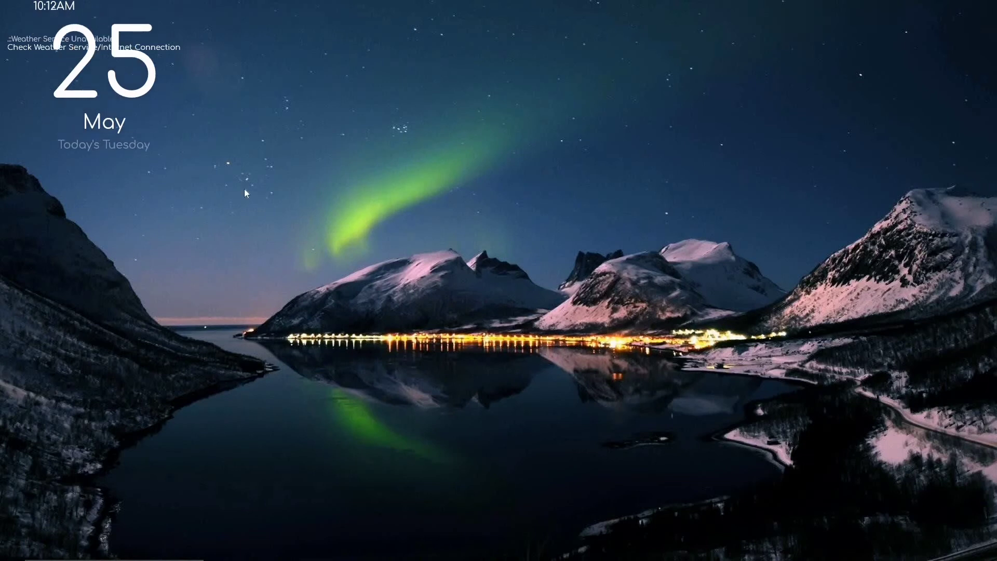
{"action": "left_click_drag", "start_coordinate": [247, 194], "coordinate": [488, 156]}
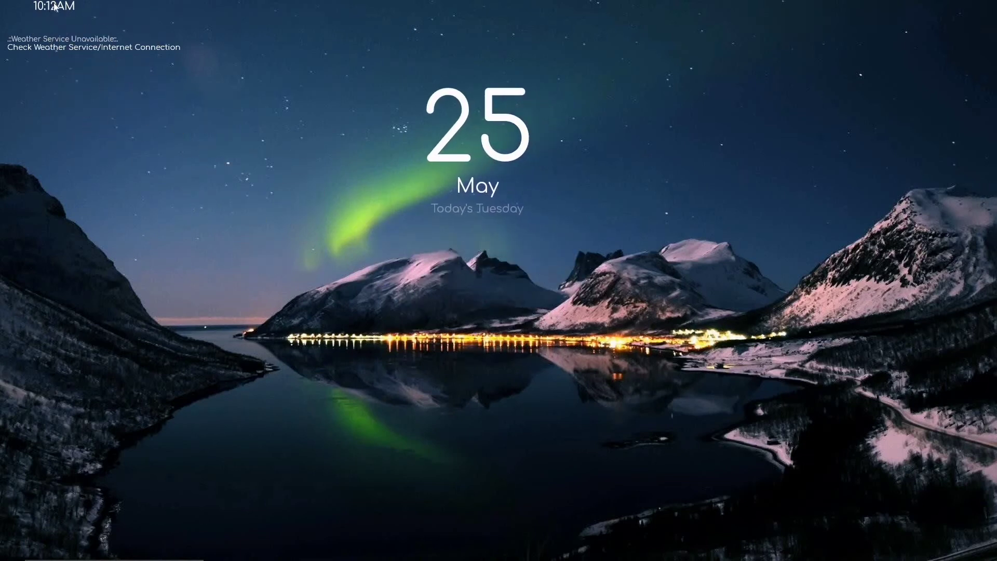
{"action": "left_click_drag", "start_coordinate": [56, 99], "coordinate": [471, 228]}
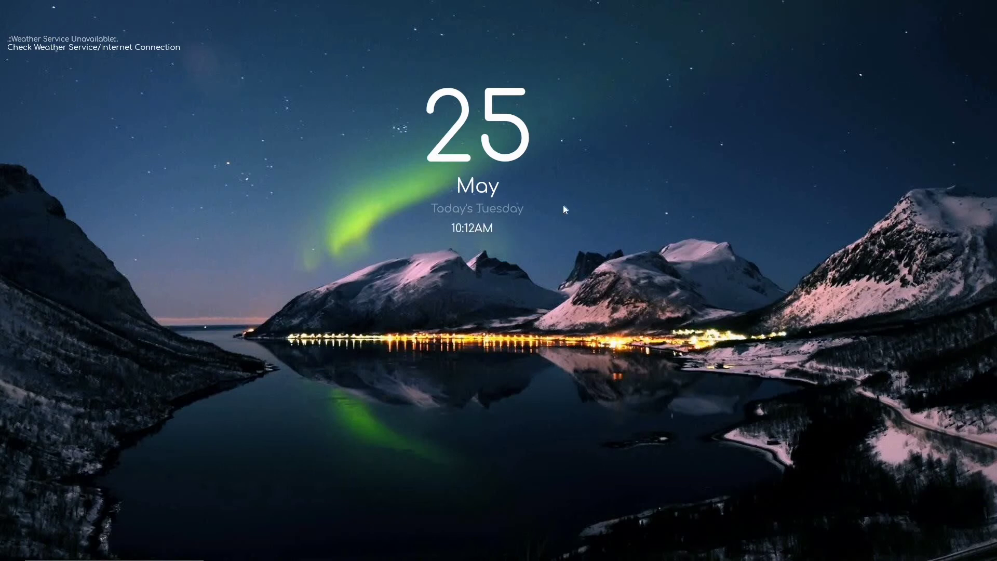
{"action": "left_click_drag", "start_coordinate": [119, 49], "coordinate": [132, 49]}
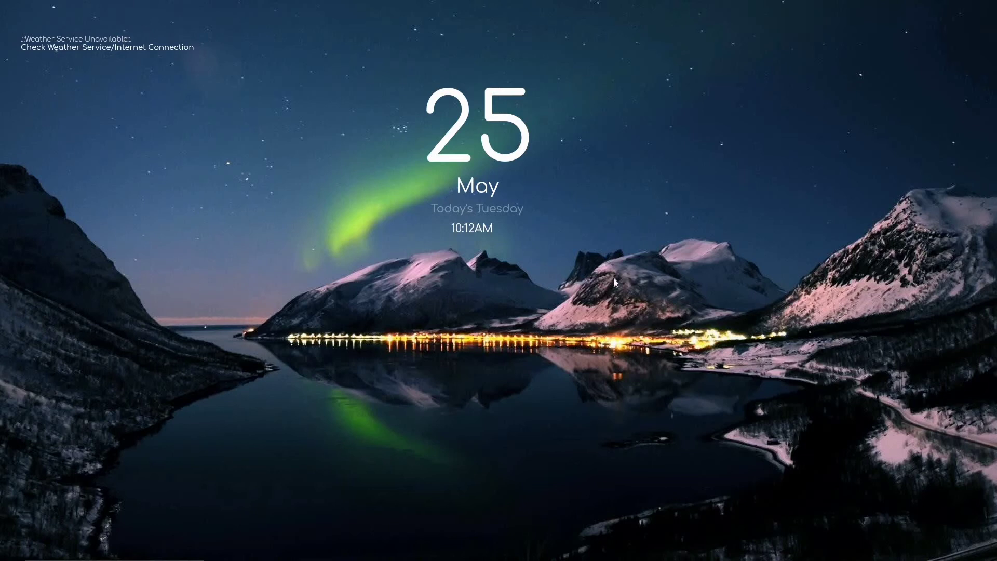
{"action": "scroll", "coordinate": [493, 165], "scroll_direction": "down", "scroll_amount": 2}
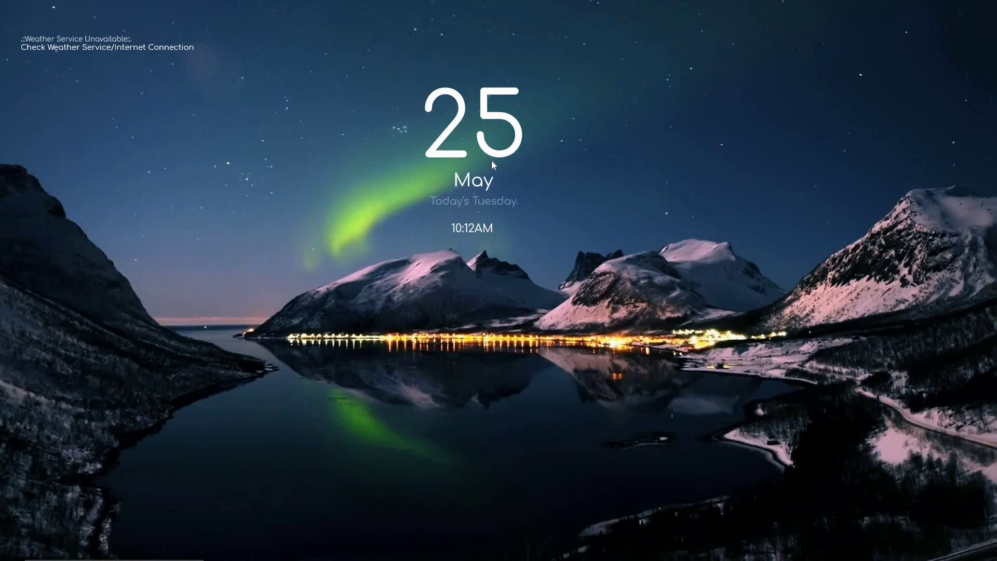
{"action": "scroll", "coordinate": [474, 145], "scroll_direction": "up", "scroll_amount": 2}
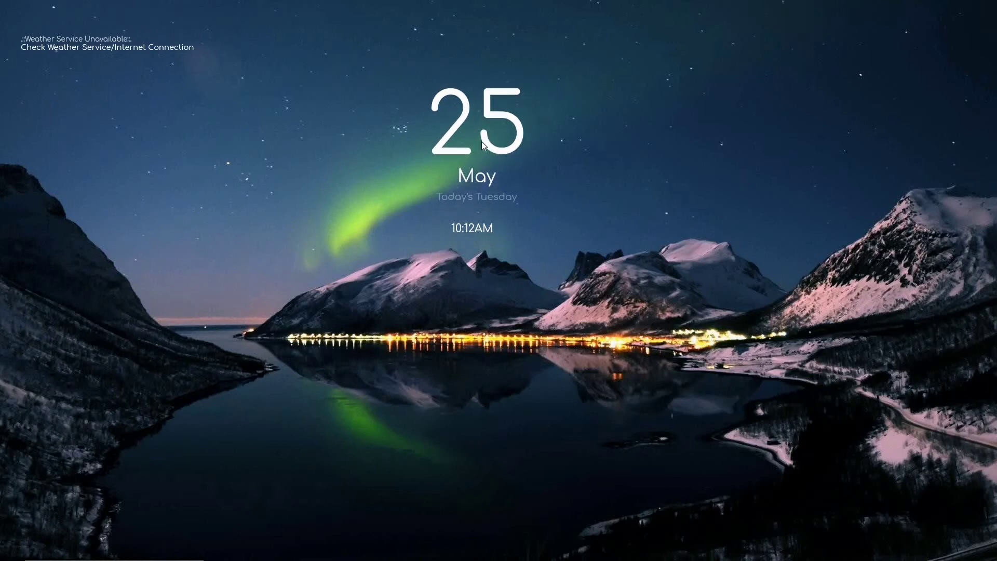
Open the Date skin's file for editing, edit the Scale value under Variables, then save and close the file.
{"action": "right_click", "coordinate": [483, 141]}
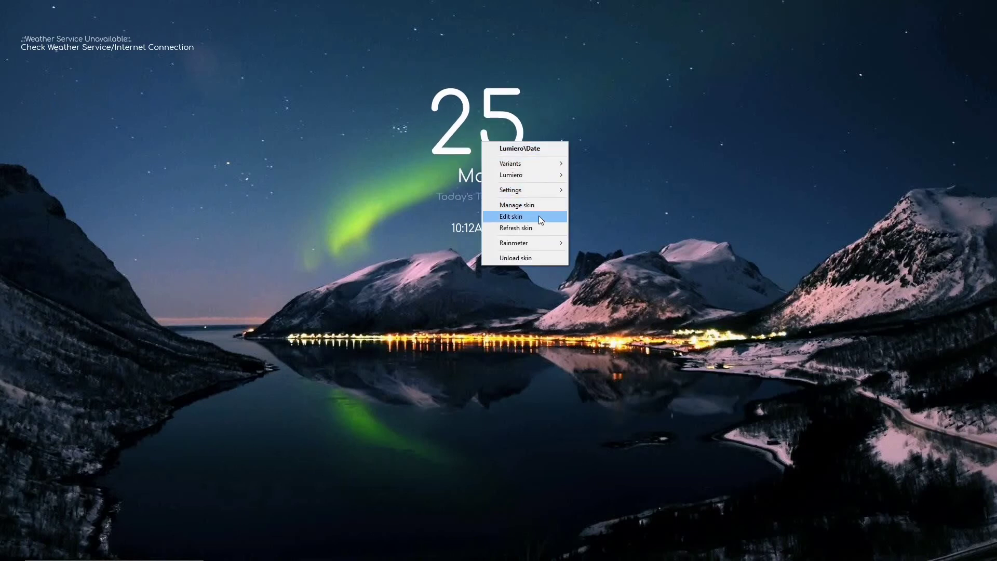
{"action": "left_click", "coordinate": [522, 216]}
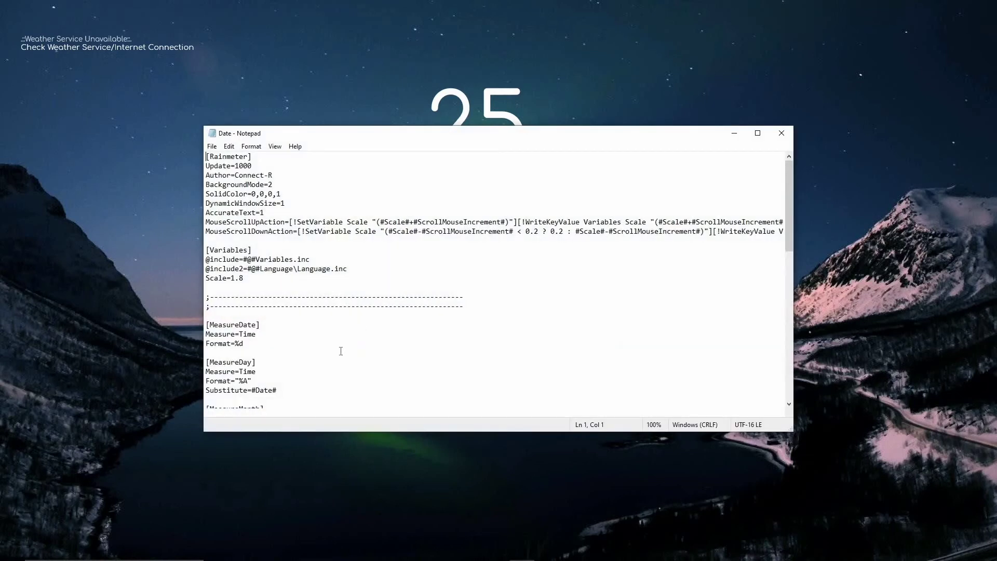
{"action": "scroll", "coordinate": [333, 353], "scroll_direction": "down", "scroll_amount": 12}
{"action": "scroll", "coordinate": [314, 389], "scroll_direction": "down", "scroll_amount": 1}
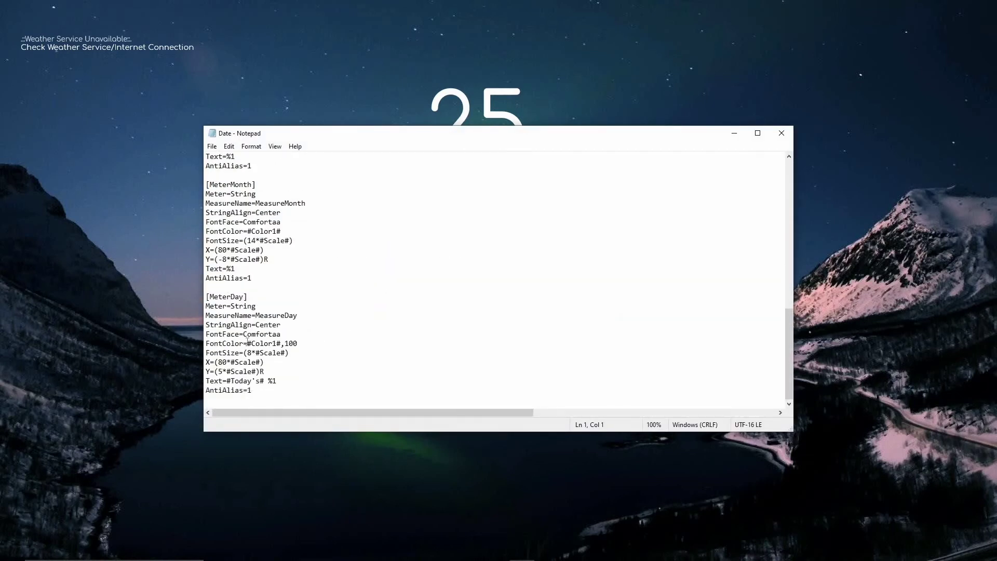
{"action": "scroll", "coordinate": [257, 303], "scroll_direction": "up", "scroll_amount": 15}
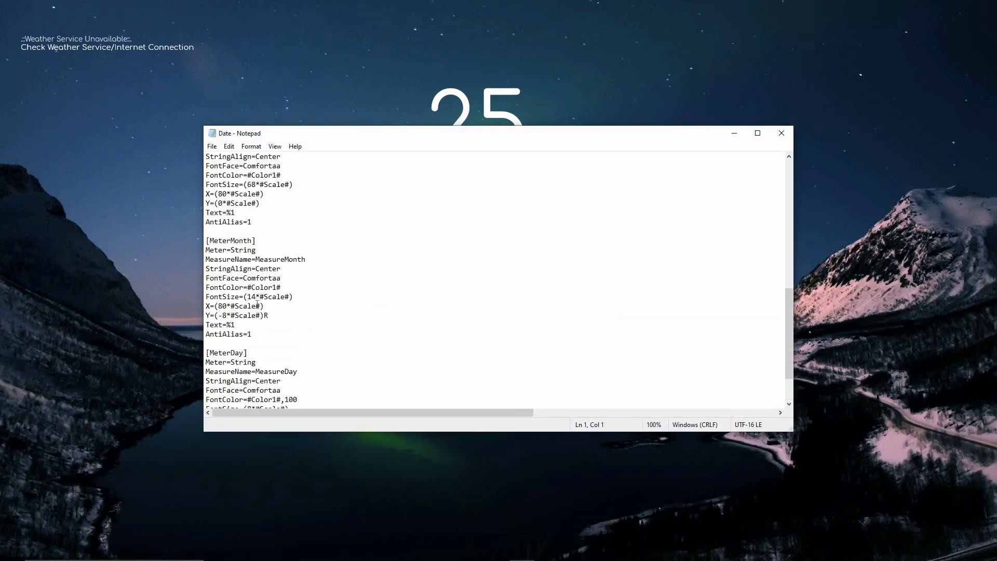
{"action": "scroll", "coordinate": [257, 305], "scroll_direction": "up", "scroll_amount": 2}
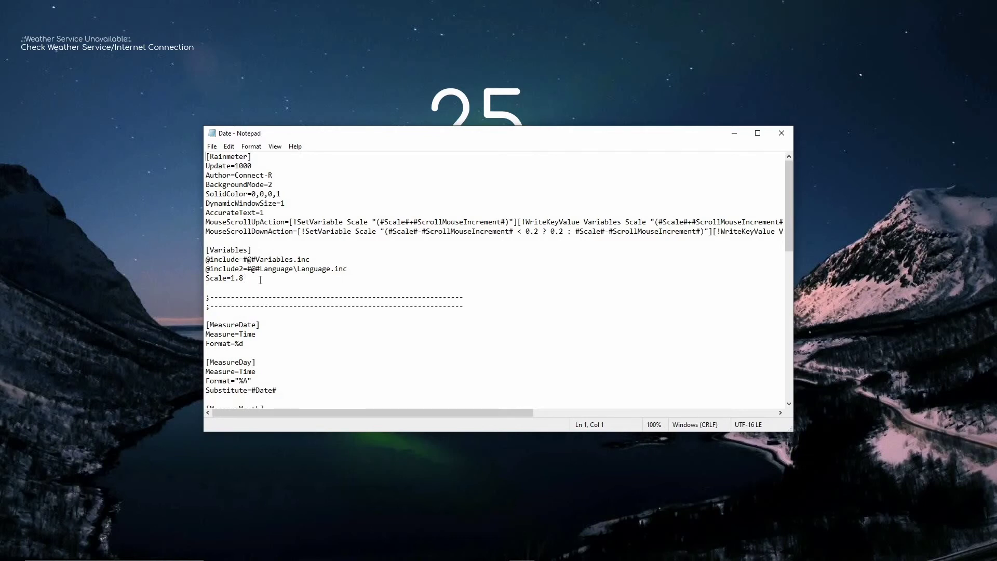
{"action": "left_click_drag", "start_coordinate": [245, 278], "coordinate": [240, 278]}
{"action": "type", "text": "0"}
{"action": "left_click", "coordinate": [212, 147]}
{"action": "left_click", "coordinate": [255, 194]}
{"action": "left_click", "coordinate": [781, 133]}
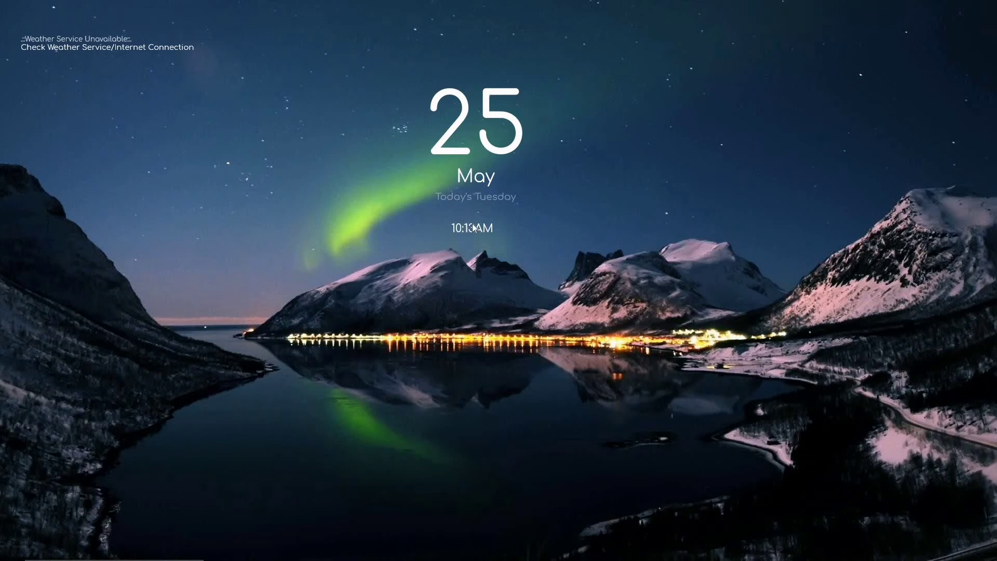
Use the Weather Forecast skin's Location custom action to open the Yahoo weather page in the browser.
{"action": "right_click", "coordinate": [94, 40]}
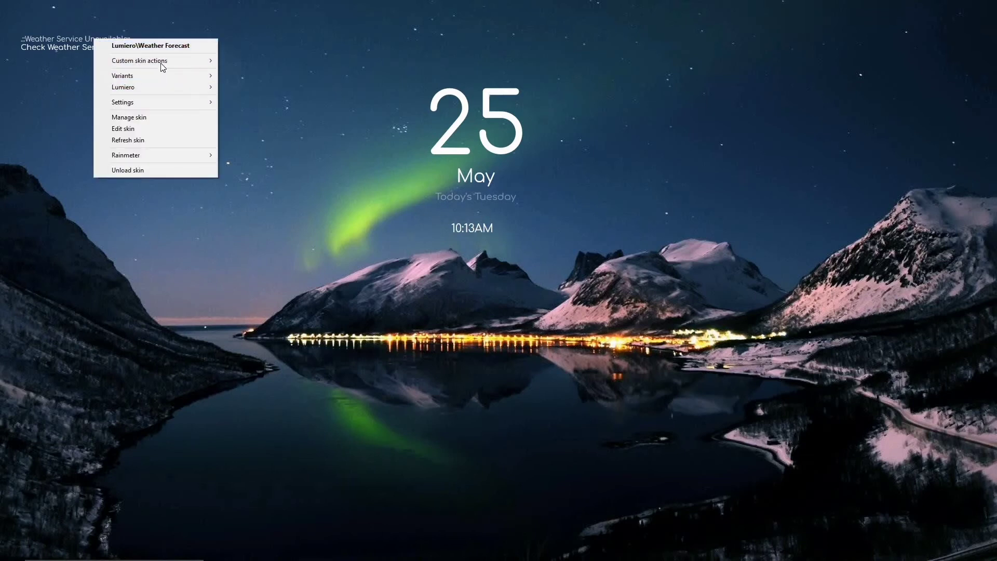
{"action": "mouse_move", "coordinate": [161, 63]}
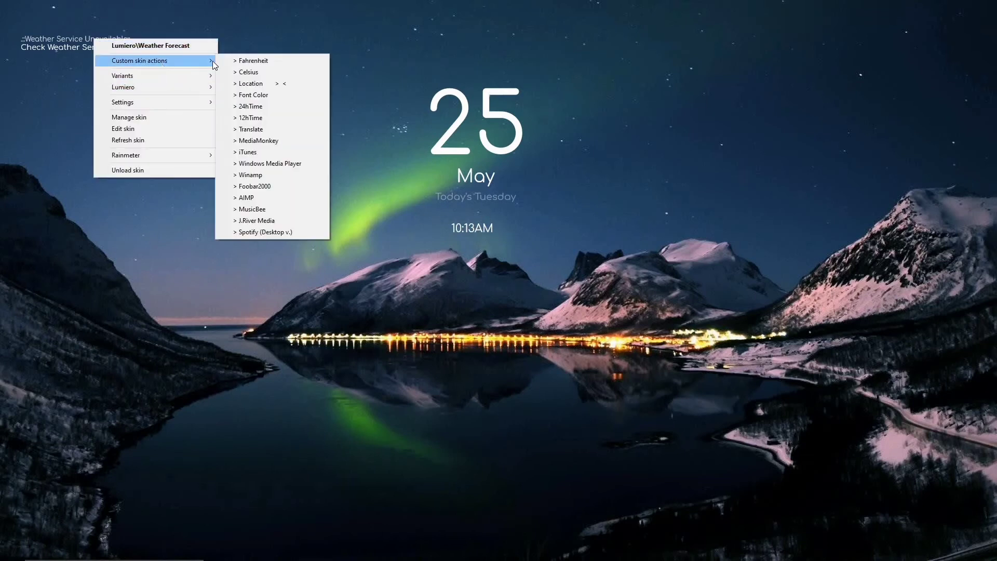
{"action": "left_click", "coordinate": [259, 85]}
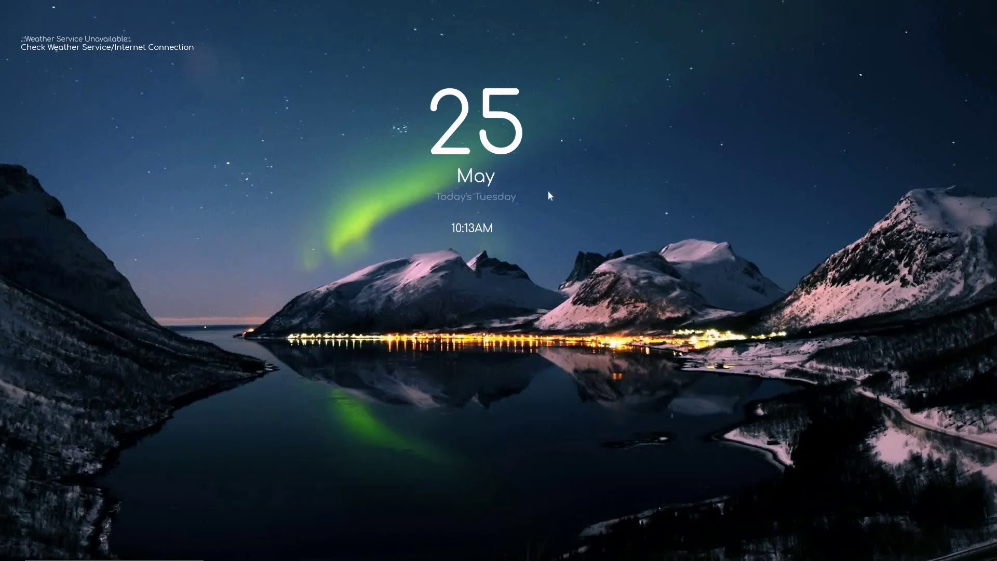
{"action": "mouse_move", "coordinate": [524, 557]}
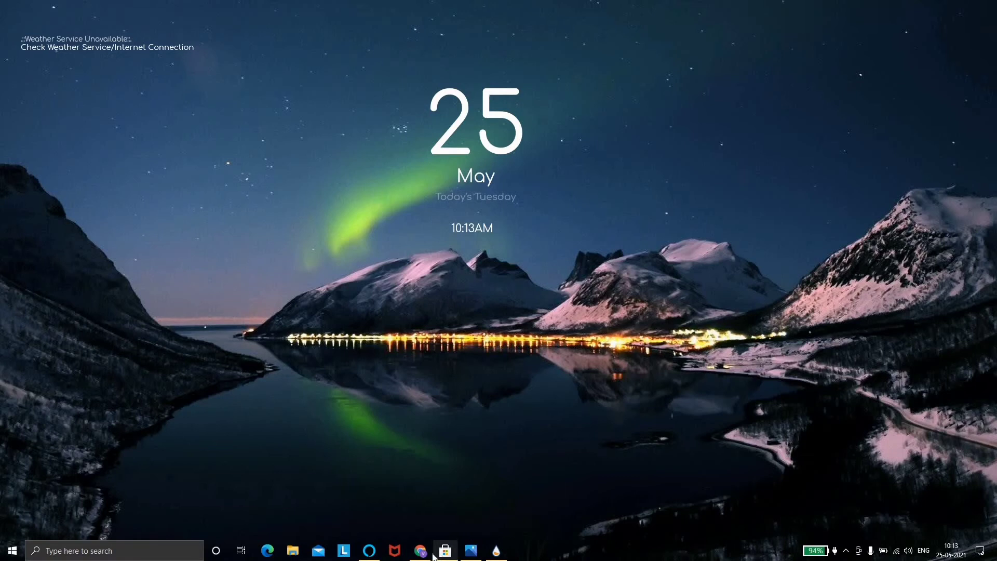
{"action": "mouse_move", "coordinate": [423, 556]}
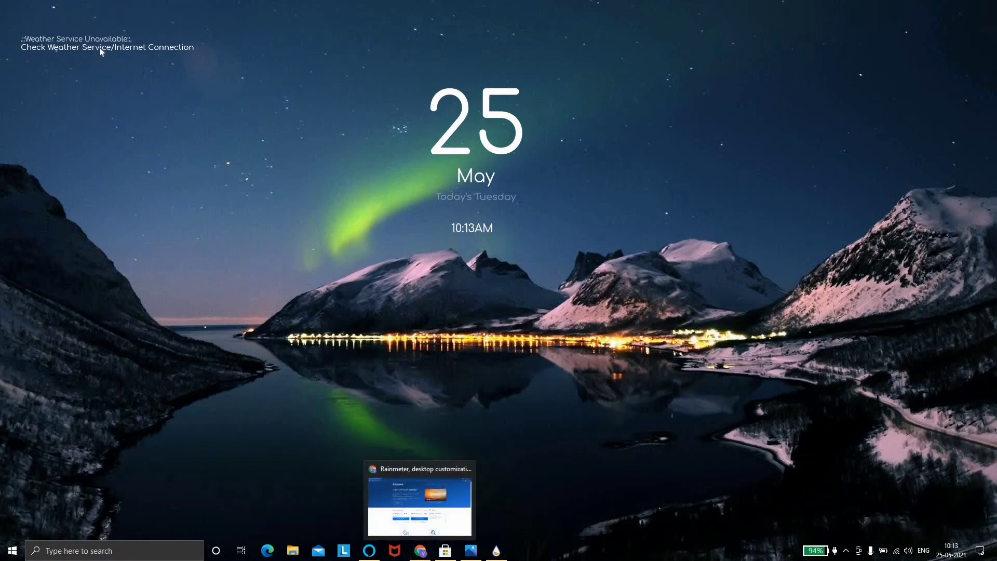
{"action": "left_click", "coordinate": [356, 551]}
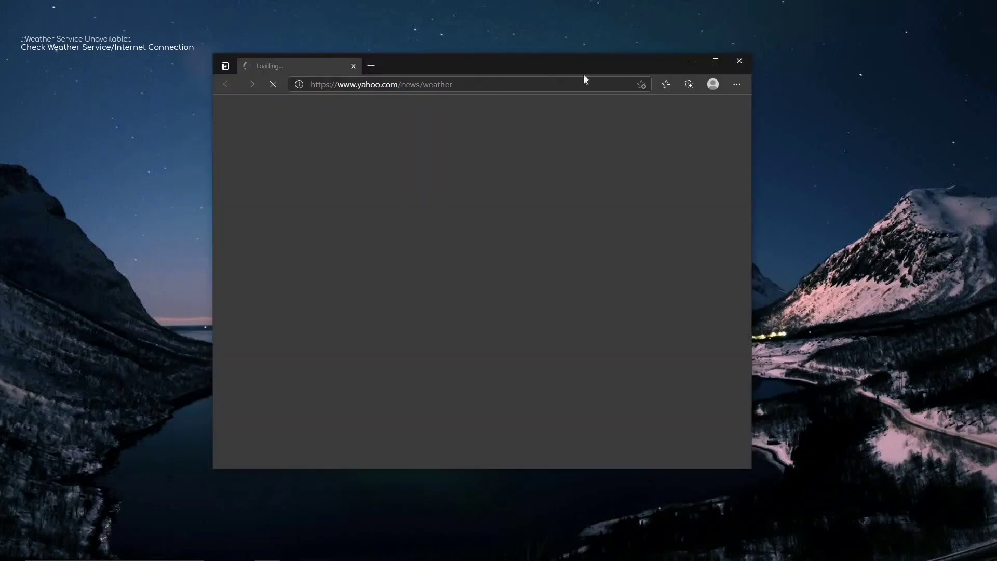
Maximize the browser, try to find the location by searching Yahoo for "visakhapatnam", and return to the weather page.
{"action": "left_click", "coordinate": [716, 62]}
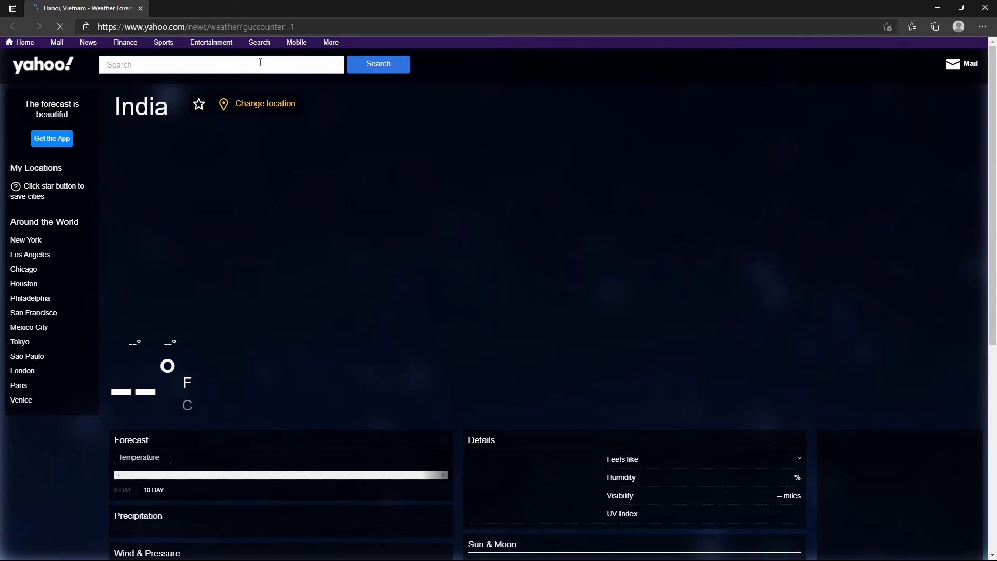
{"action": "type", "text": "visa"}
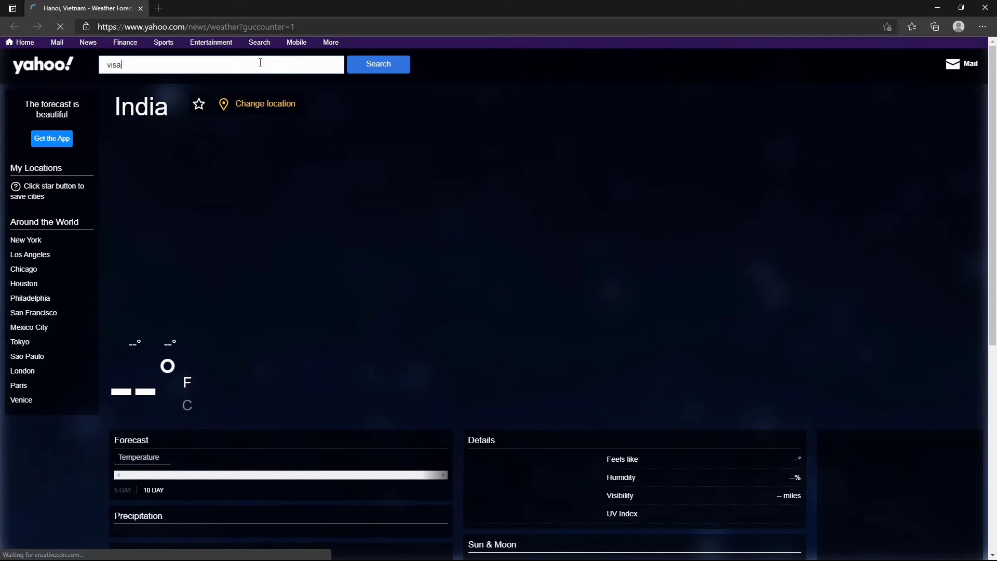
{"action": "type", "text": "khapatnam"}
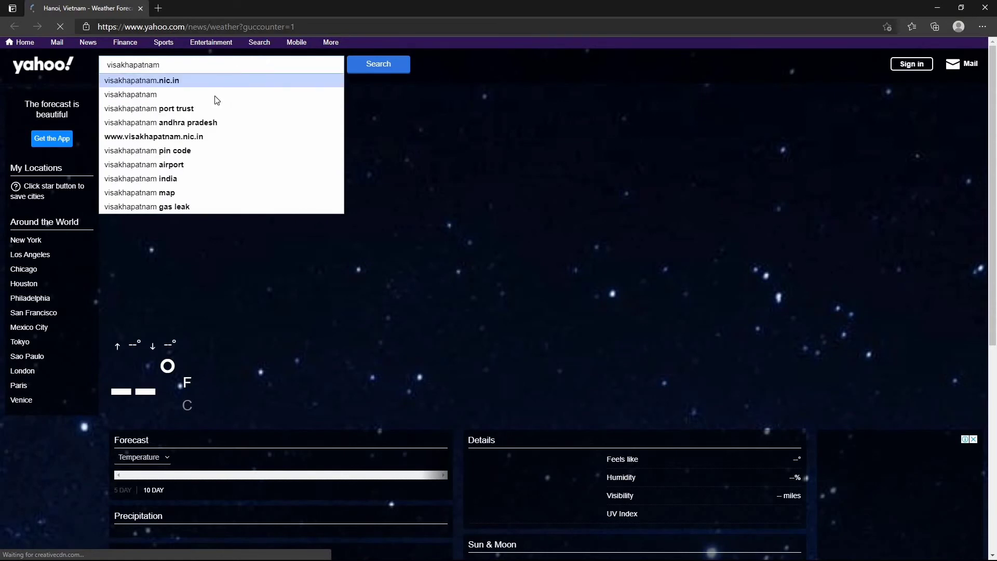
{"action": "left_click", "coordinate": [376, 62]}
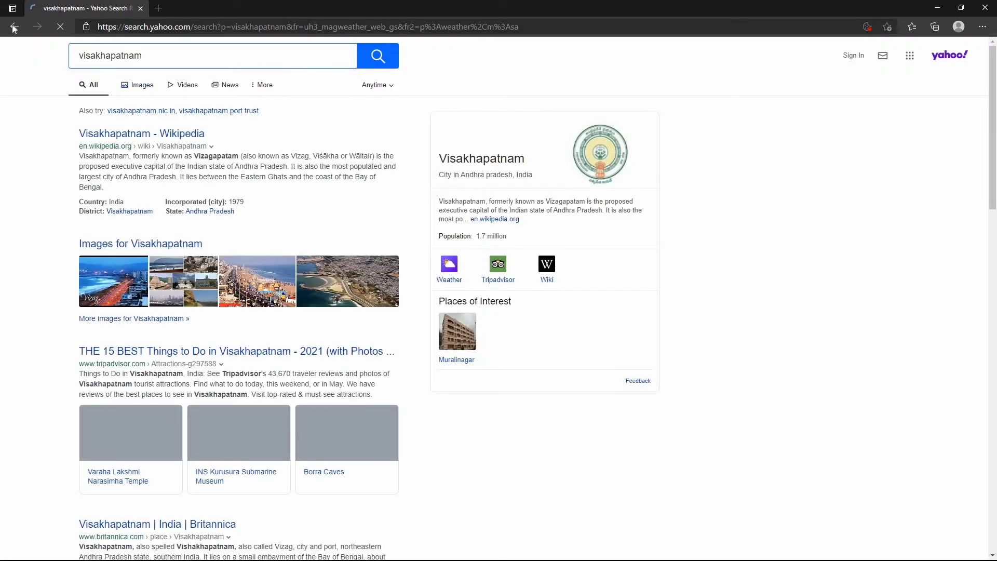
{"action": "left_click", "coordinate": [14, 29]}
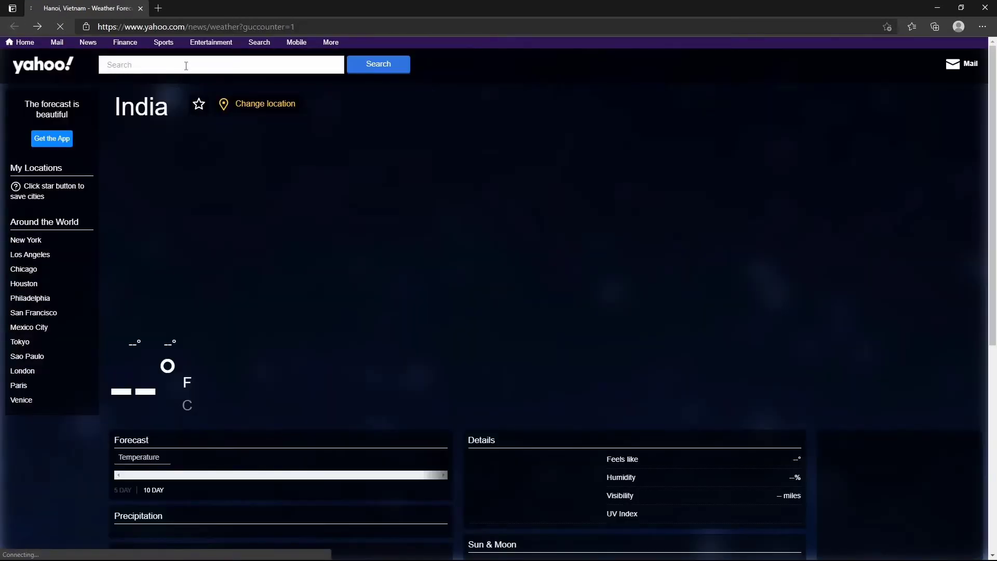
Try to find the location by searching Yahoo for "andhra pradesh" and return to the weather page.
{"action": "left_click", "coordinate": [186, 66]}
{"action": "type", "text": "and"}
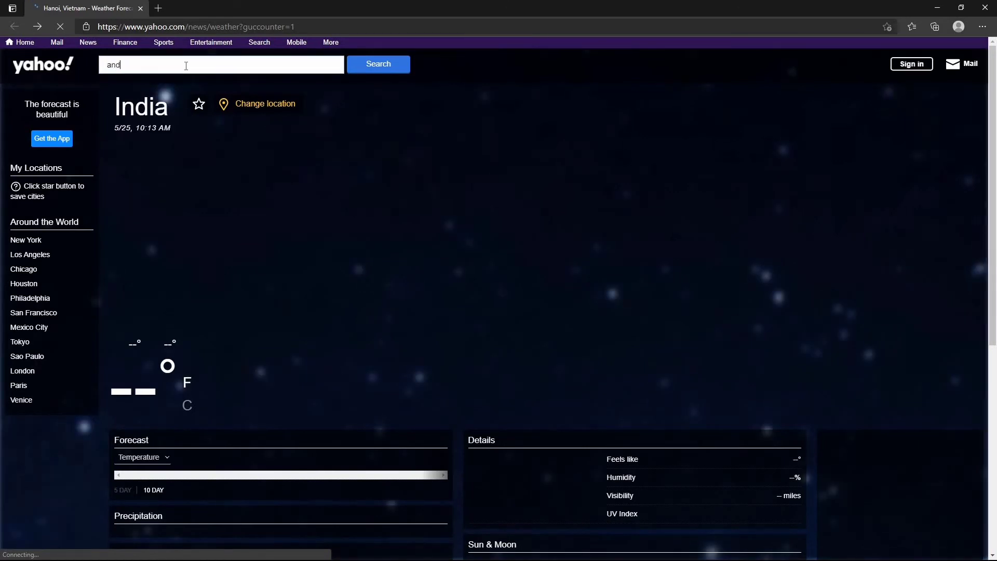
{"action": "type", "text": "hra p"}
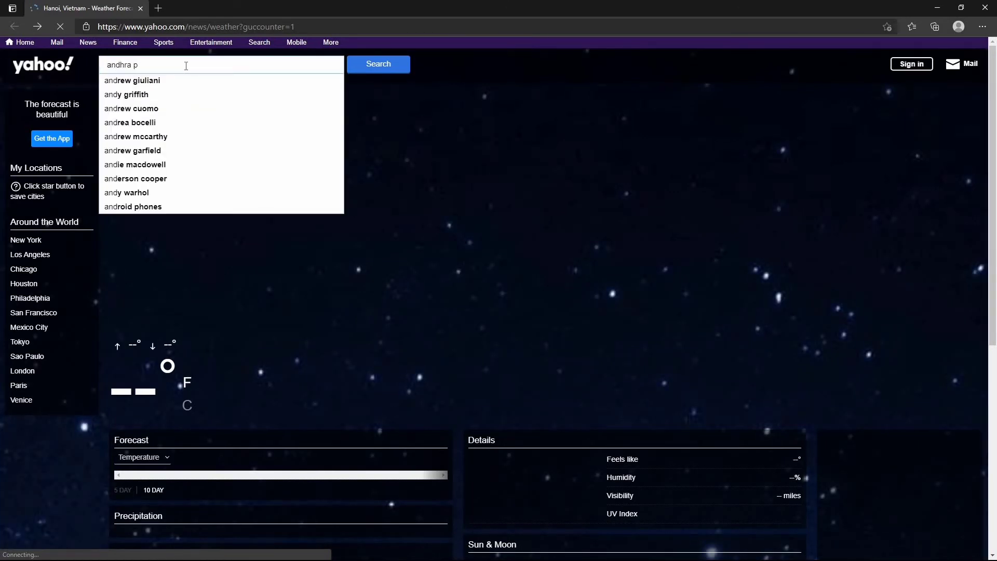
{"action": "type", "text": "rades"}
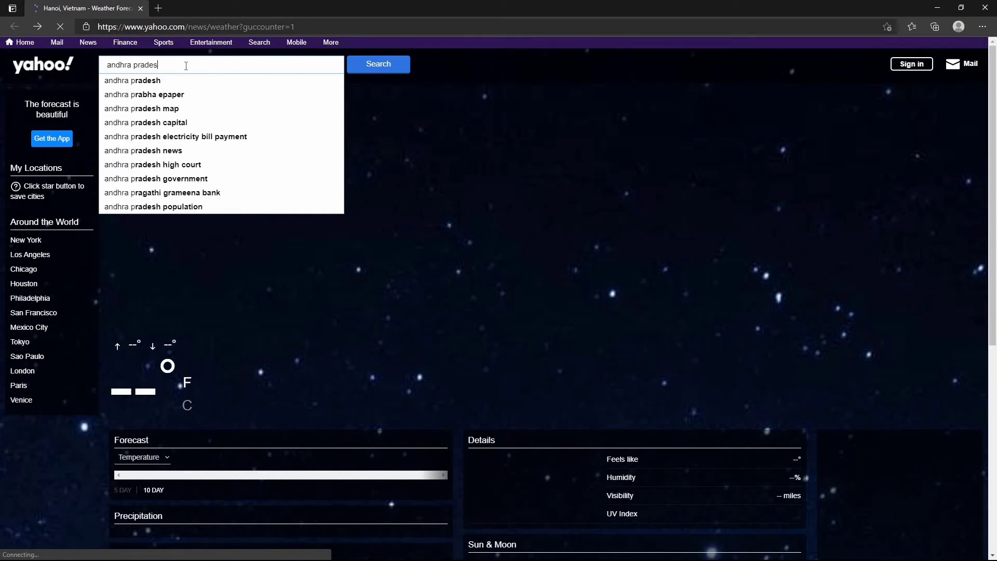
{"action": "type", "text": "h"}
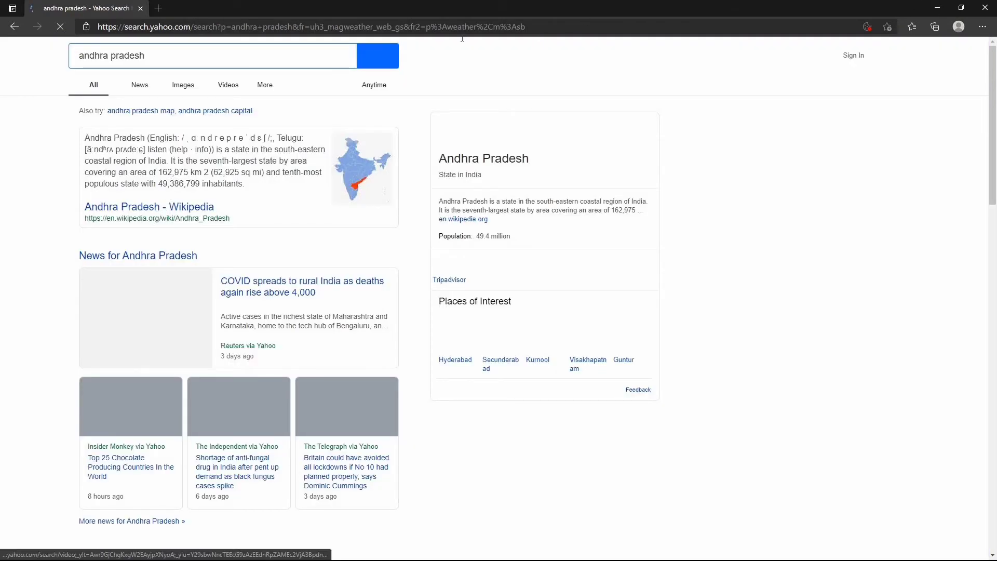
{"action": "left_click", "coordinate": [14, 27]}
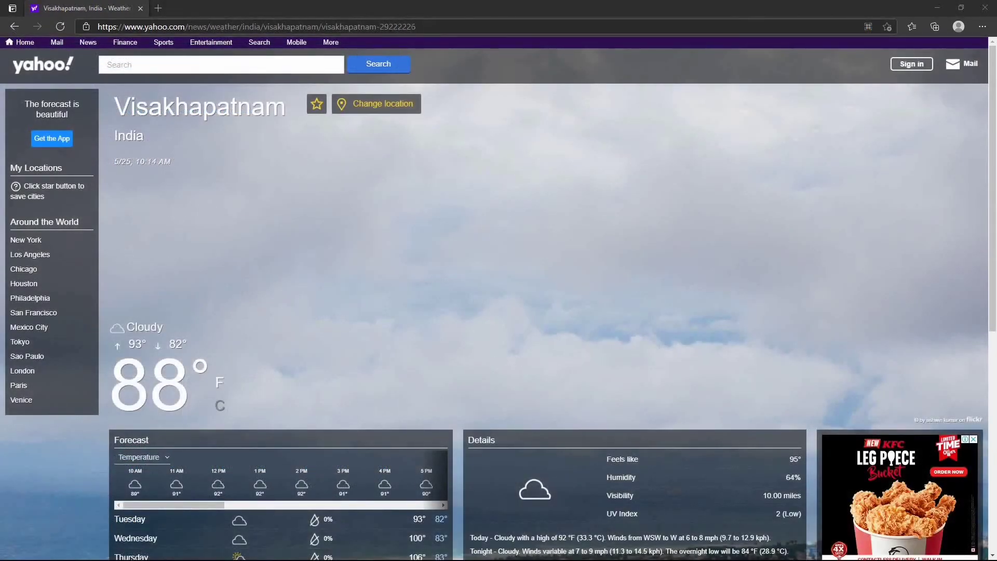
Copy the full web address of the Visakhapatnam weather page and minimize the browser.
{"action": "double_click", "coordinate": [411, 26]}
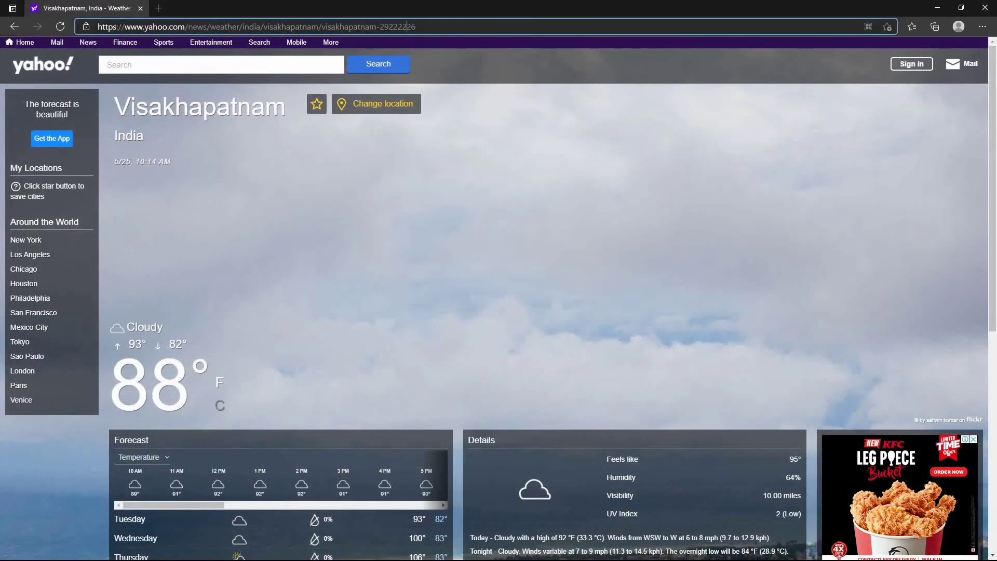
{"action": "triple_click", "coordinate": [394, 26]}
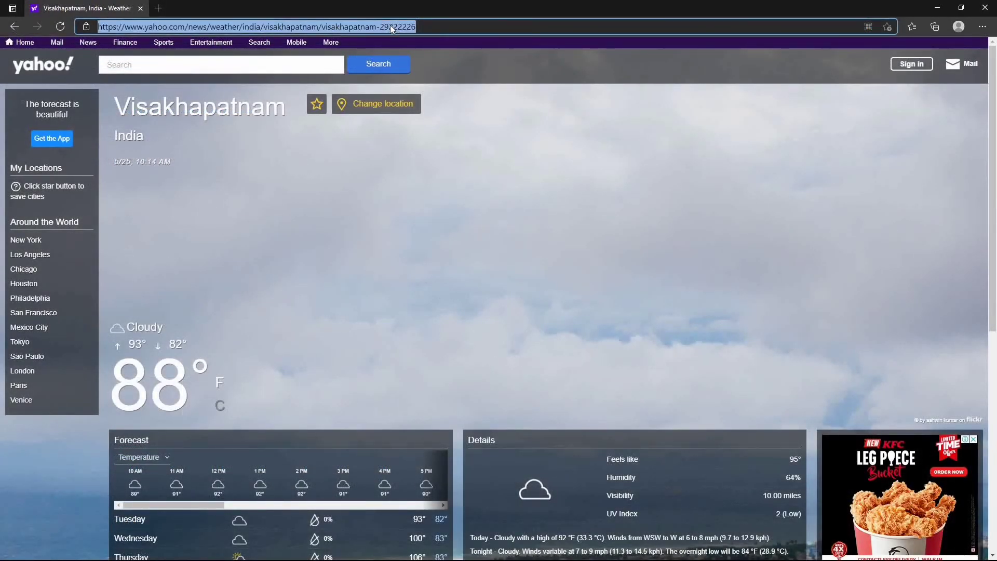
{"action": "right_click", "coordinate": [391, 25]}
{"action": "left_click", "coordinate": [431, 110]}
{"action": "left_click", "coordinate": [939, 9]}
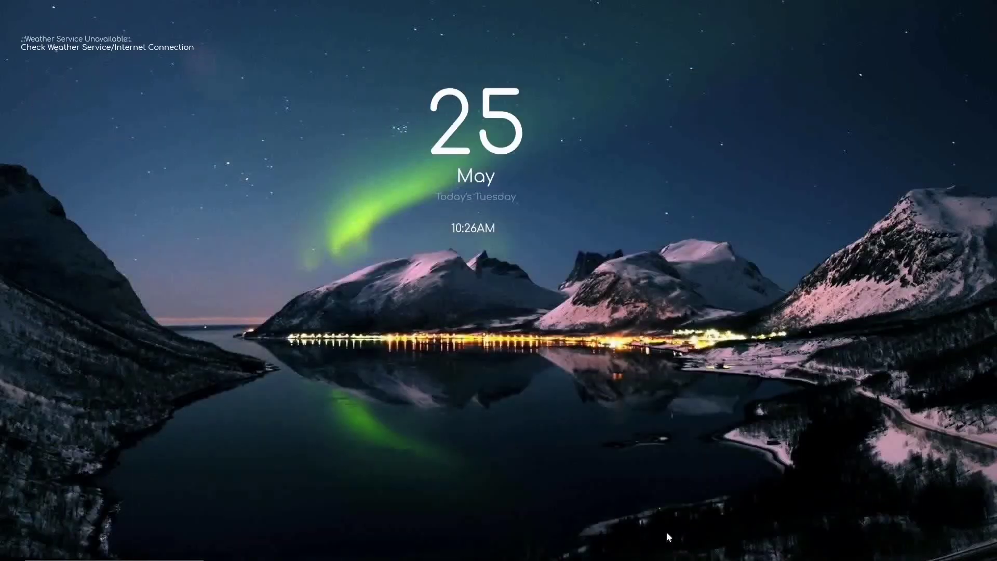
In the Weather Forecast skin's file, replace the Url under MeasureWeather with the copied Visakhapatnam address, then save and close it.
{"action": "right_click", "coordinate": [99, 43]}
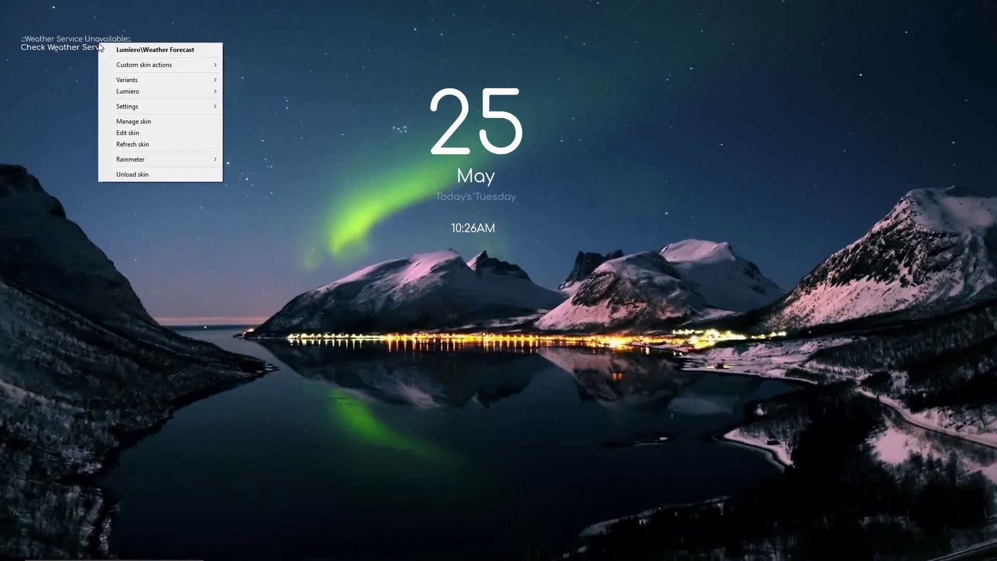
{"action": "left_click", "coordinate": [162, 132]}
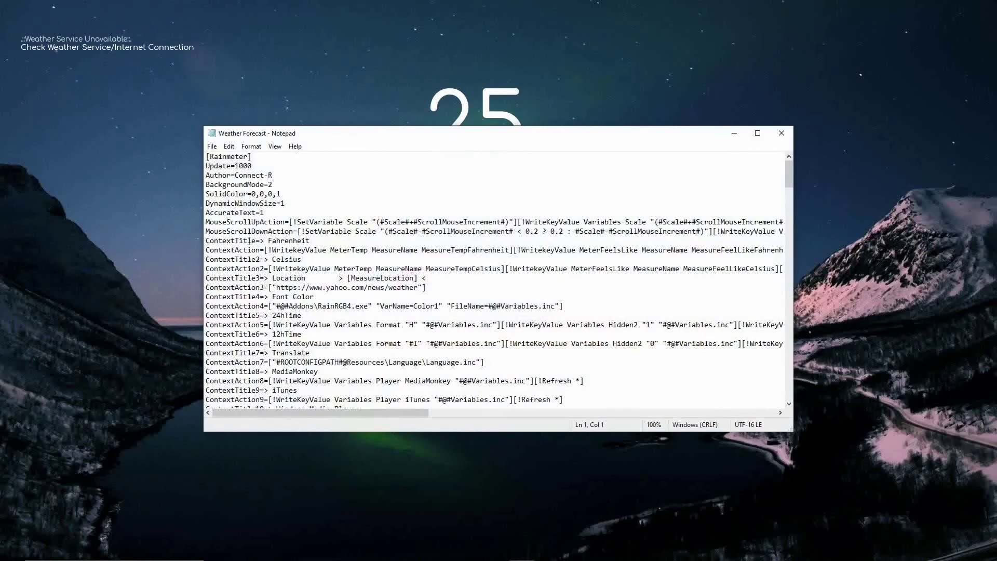
{"action": "scroll", "coordinate": [383, 325], "scroll_direction": "down", "scroll_amount": 7}
{"action": "scroll", "coordinate": [367, 339], "scroll_direction": "down", "scroll_amount": 5}
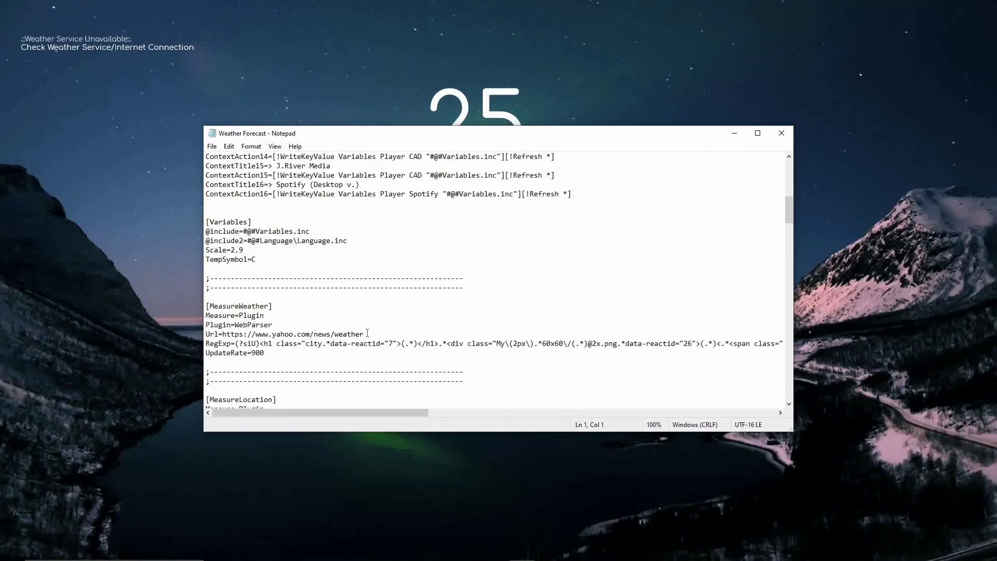
{"action": "left_click_drag", "start_coordinate": [366, 334], "coordinate": [223, 334]}
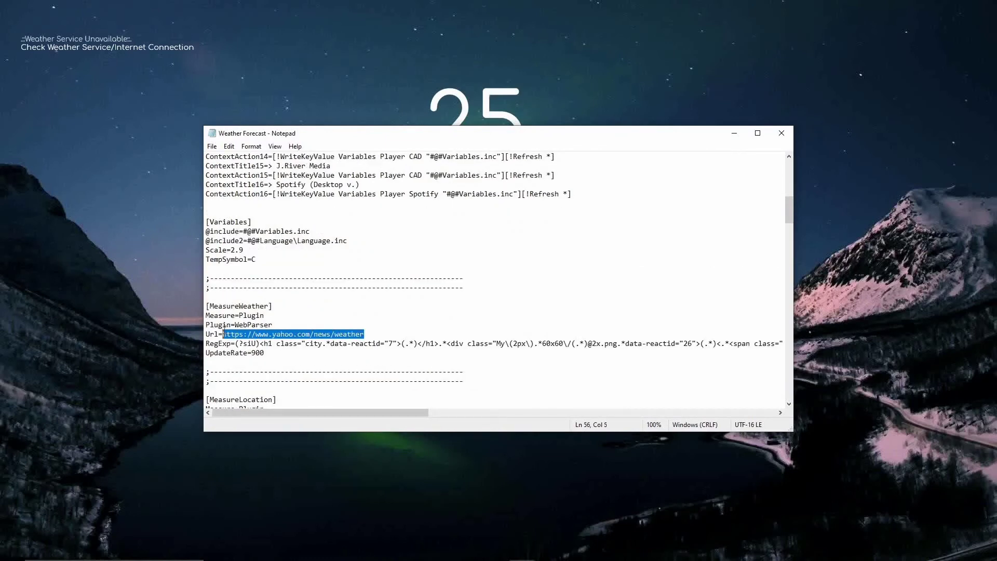
{"action": "right_click", "coordinate": [236, 335]}
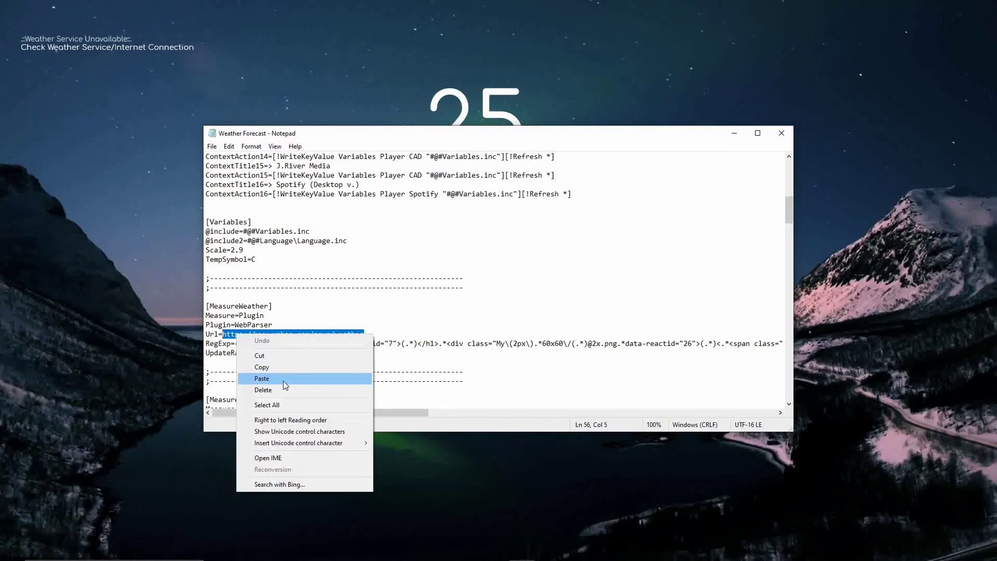
{"action": "left_click", "coordinate": [282, 379]}
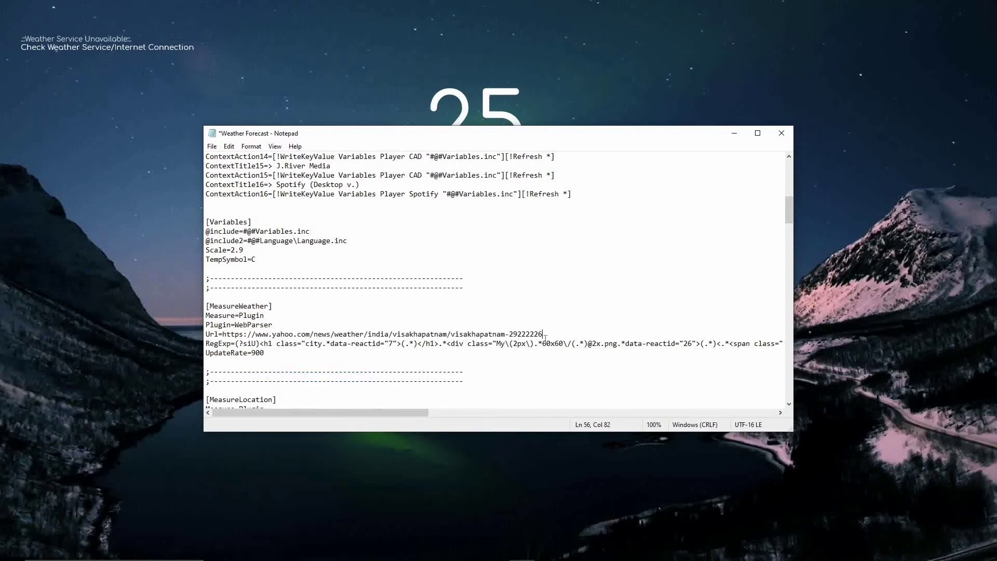
{"action": "left_click", "coordinate": [212, 146]}
{"action": "left_click", "coordinate": [250, 193]}
{"action": "left_click", "coordinate": [781, 134]}
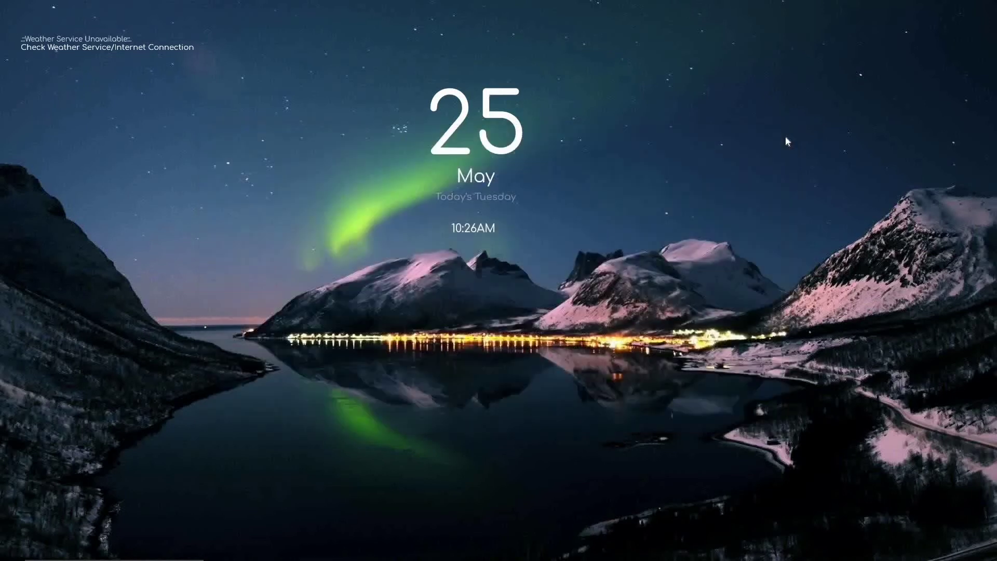
Refresh the Weather Forecast skin twice to apply the new weather location.
{"action": "right_click", "coordinate": [53, 43]}
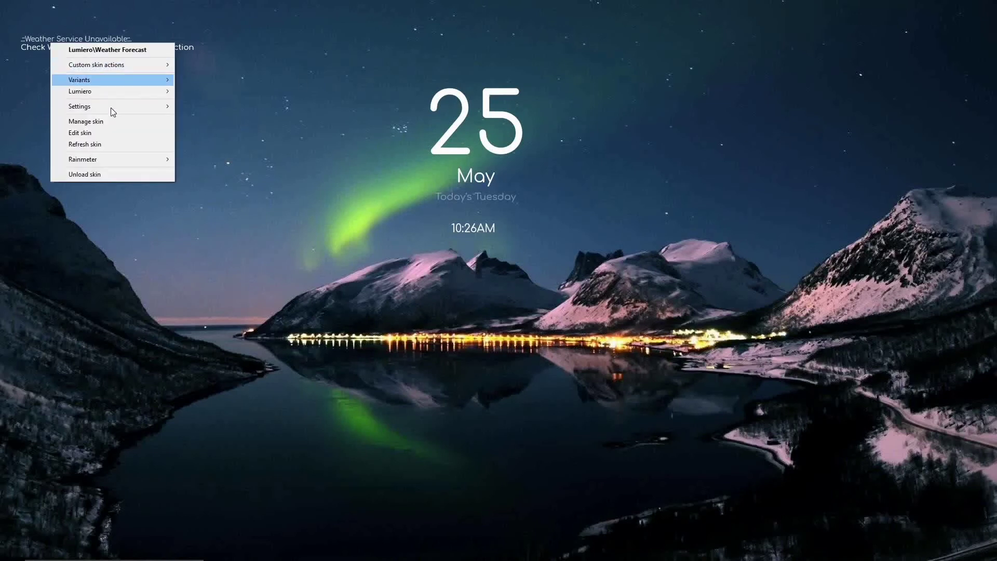
{"action": "left_click", "coordinate": [108, 144]}
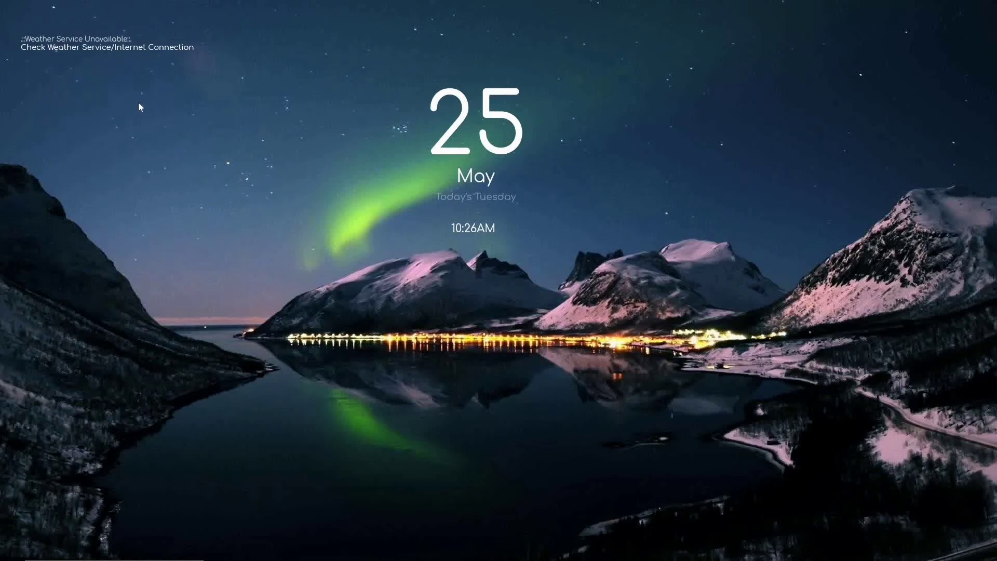
{"action": "right_click", "coordinate": [97, 39]}
{"action": "left_click", "coordinate": [149, 143]}
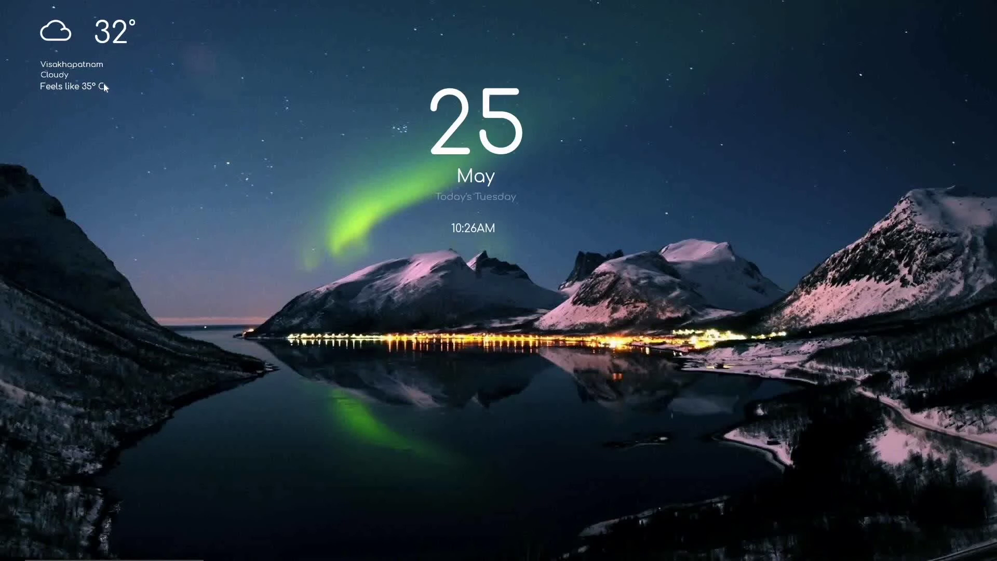
Look through the Weather Forecast widget's settings, close them and move the widget closer to the desktop's upper-left corner.
{"action": "right_click", "coordinate": [84, 60]}
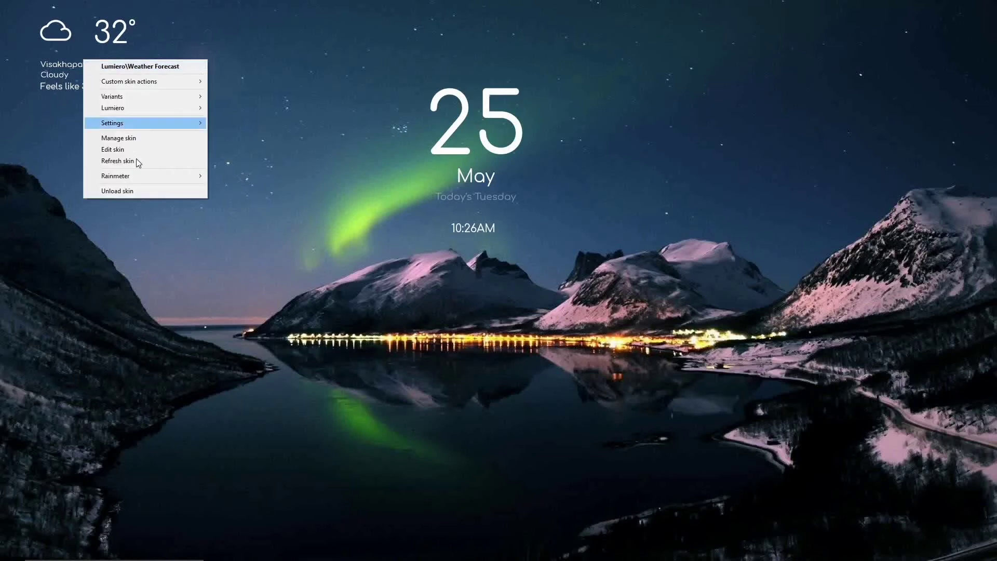
{"action": "mouse_move", "coordinate": [149, 129]}
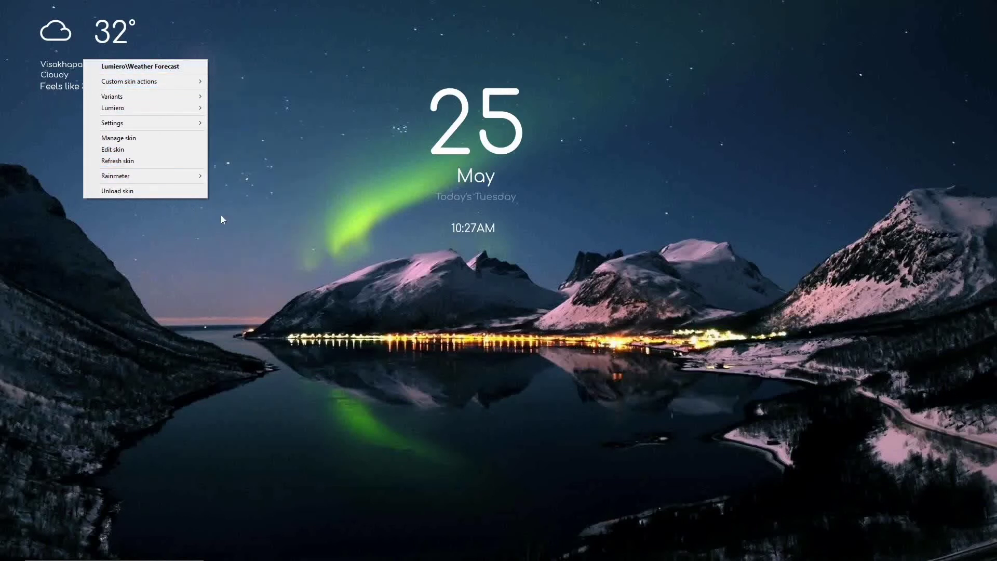
{"action": "mouse_move", "coordinate": [191, 124]}
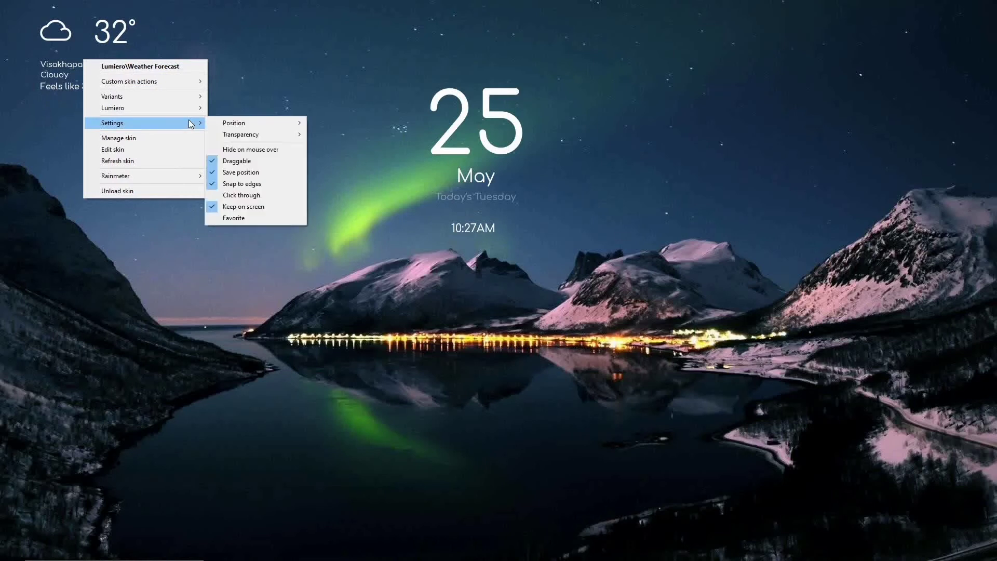
{"action": "left_click", "coordinate": [249, 72]}
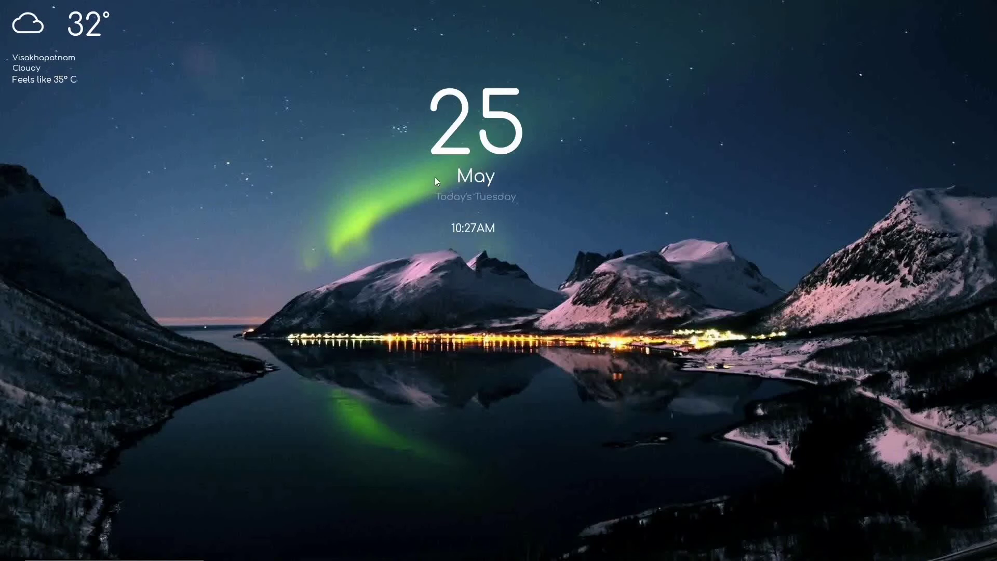
Turn off Keep on screen for the Time widget and nudge it slightly upward toward the date.
{"action": "mouse_move", "coordinate": [491, 229]}
{"action": "left_mouse_down"}
{"action": "mouse_move", "coordinate": [455, 230]}
{"action": "mouse_move", "coordinate": [478, 223]}
{"action": "left_mouse_up"}
{"action": "right_click", "coordinate": [481, 227]}
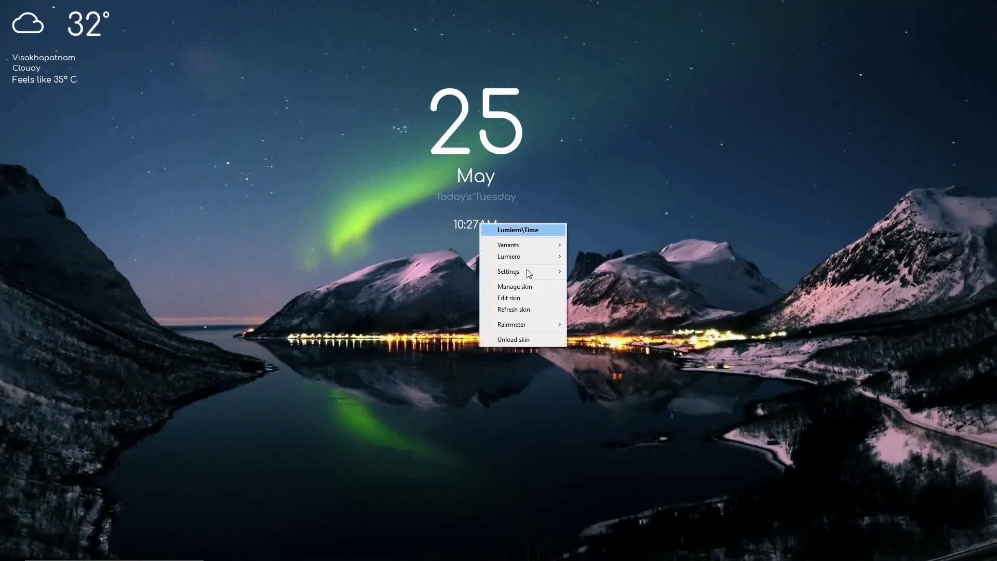
{"action": "mouse_move", "coordinate": [531, 272]}
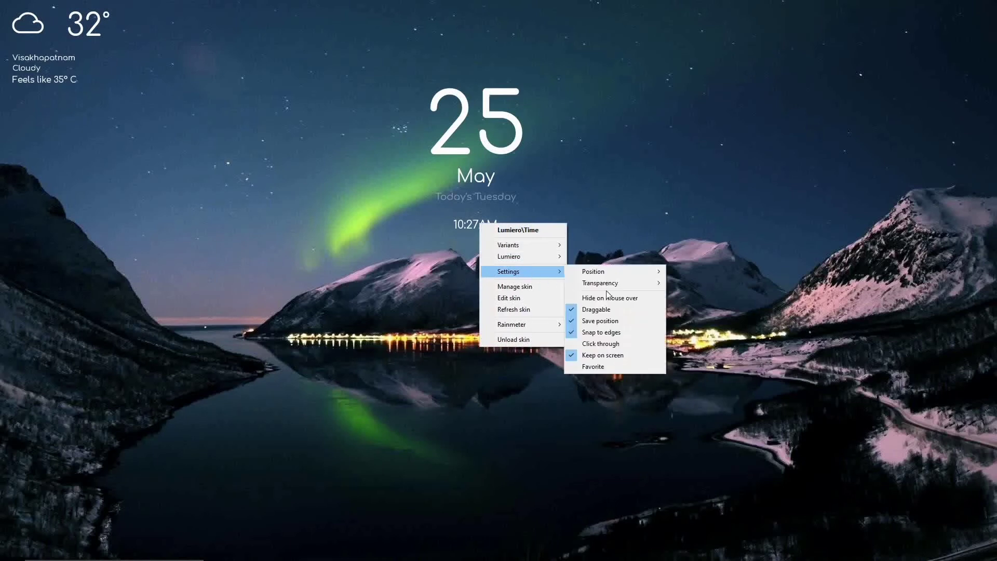
{"action": "left_click", "coordinate": [628, 356]}
{"action": "left_click_drag", "start_coordinate": [490, 229], "coordinate": [489, 224]}
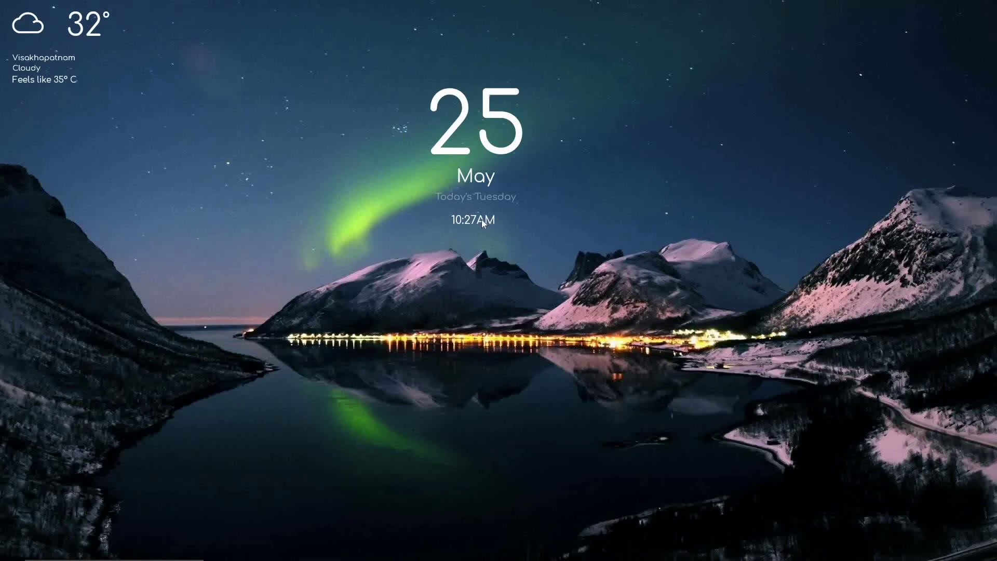
Turn off Snap to edges for the Time widget and place it just below the weekday line.
{"action": "right_click", "coordinate": [482, 219]}
{"action": "mouse_move", "coordinate": [547, 268]}
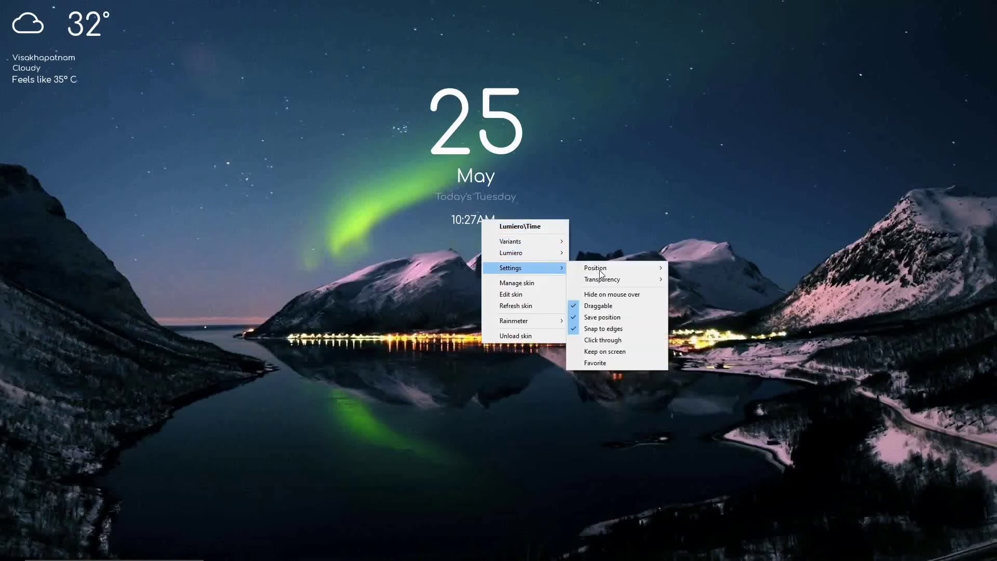
{"action": "left_click", "coordinate": [625, 327]}
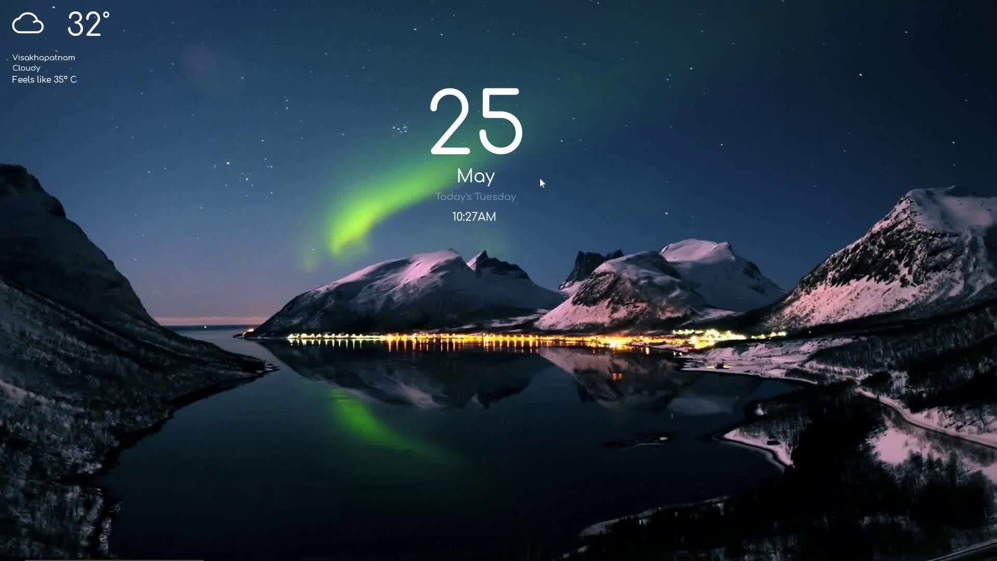
Open Manage Rainmeter and look through the illustro, Lano-Visualizer and Lumiero skin folders.
{"action": "mouse_move", "coordinate": [547, 557]}
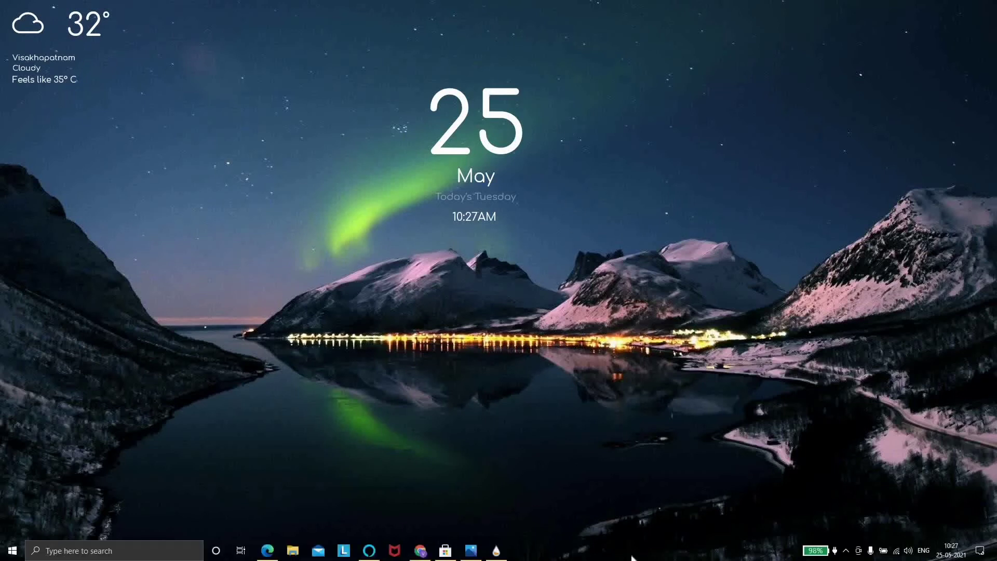
{"action": "left_click", "coordinate": [497, 553]}
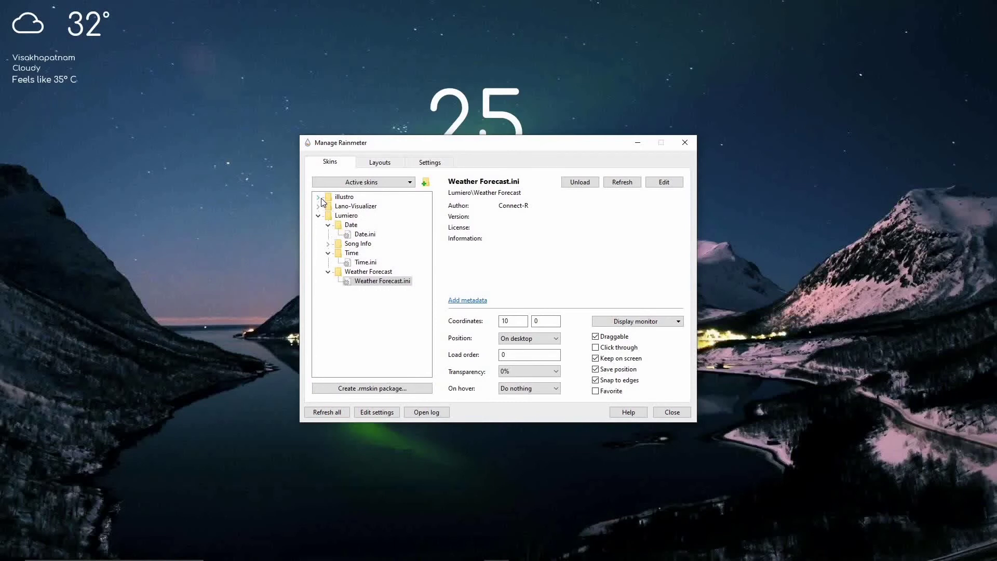
{"action": "left_click", "coordinate": [318, 198]}
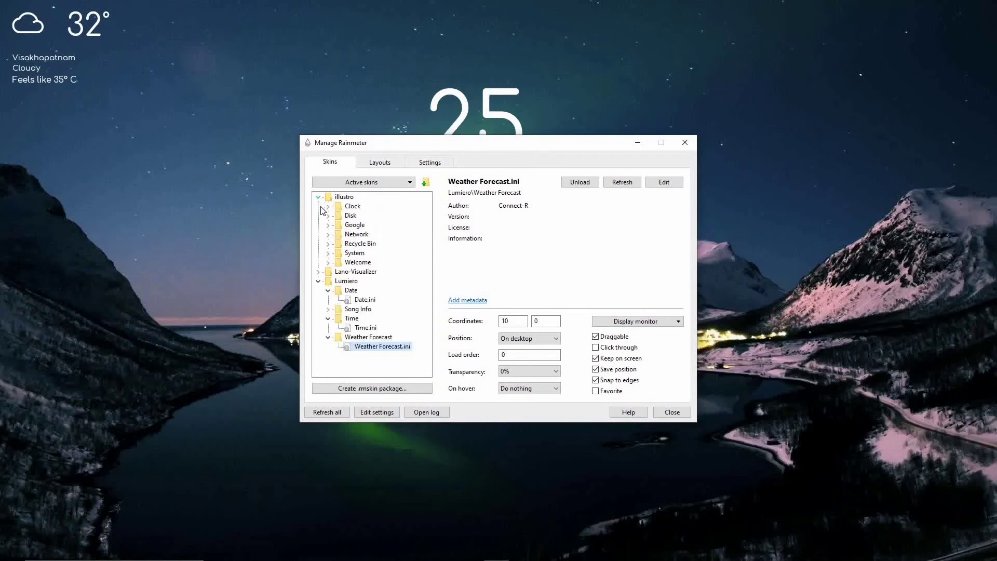
{"action": "left_click", "coordinate": [318, 281]}
{"action": "left_click", "coordinate": [317, 281]}
{"action": "left_click", "coordinate": [318, 271]}
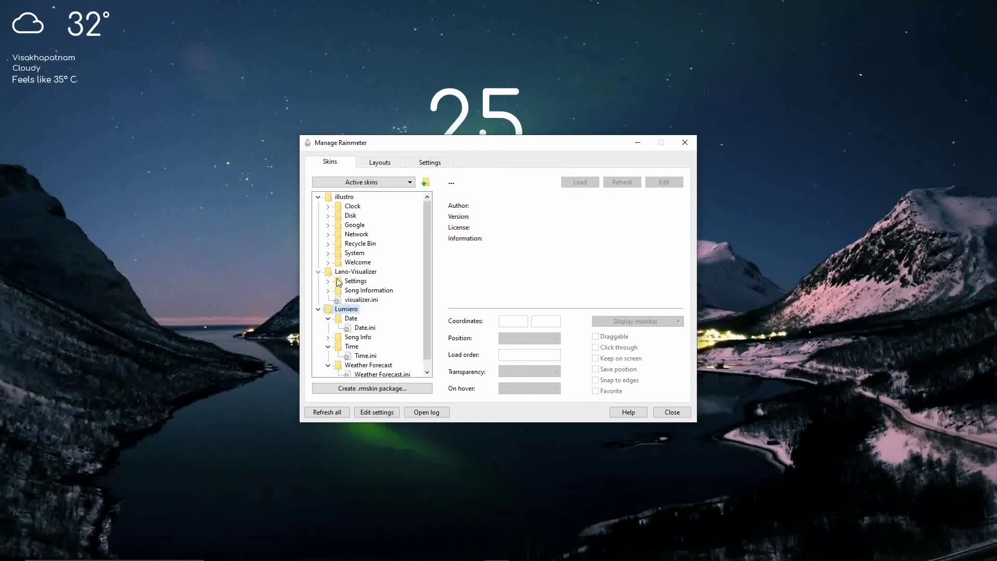
{"action": "scroll", "coordinate": [359, 297], "scroll_direction": "down", "scroll_amount": 1}
{"action": "scroll", "coordinate": [359, 297], "scroll_direction": "up", "scroll_amount": 1}
{"action": "scroll", "coordinate": [368, 308], "scroll_direction": "down", "scroll_amount": 1}
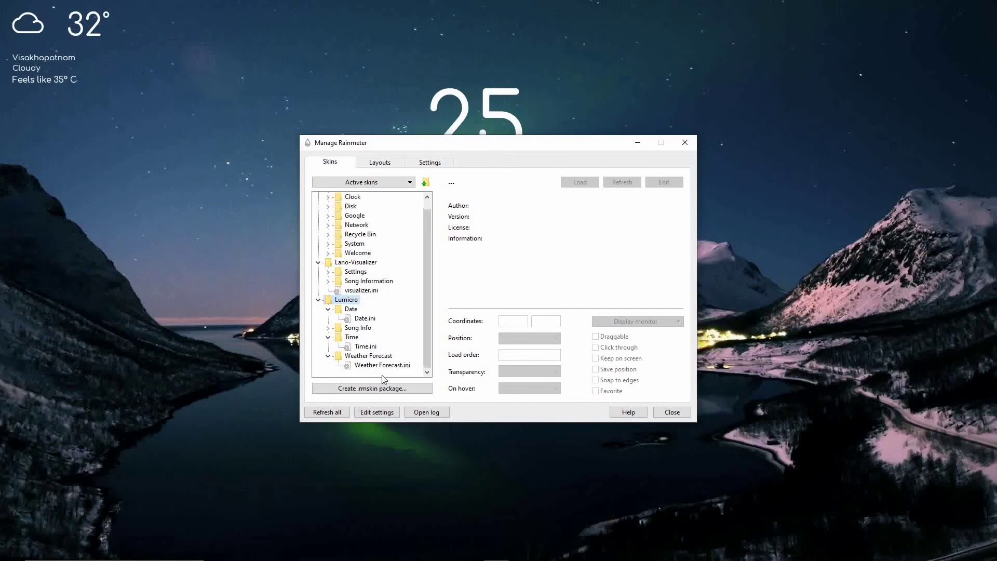
{"action": "left_click", "coordinate": [328, 337]}
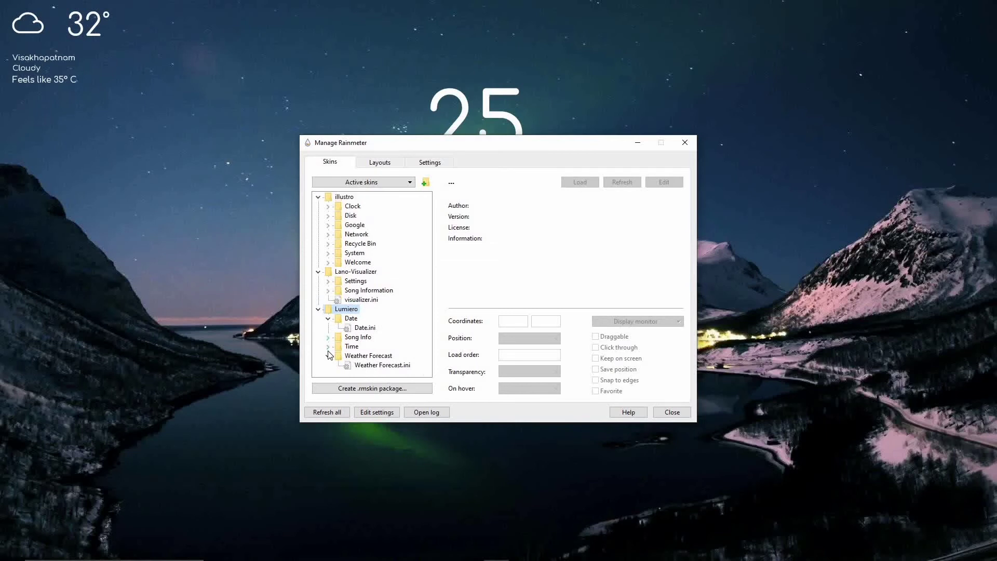
{"action": "left_click", "coordinate": [327, 356]}
{"action": "left_click", "coordinate": [328, 320]}
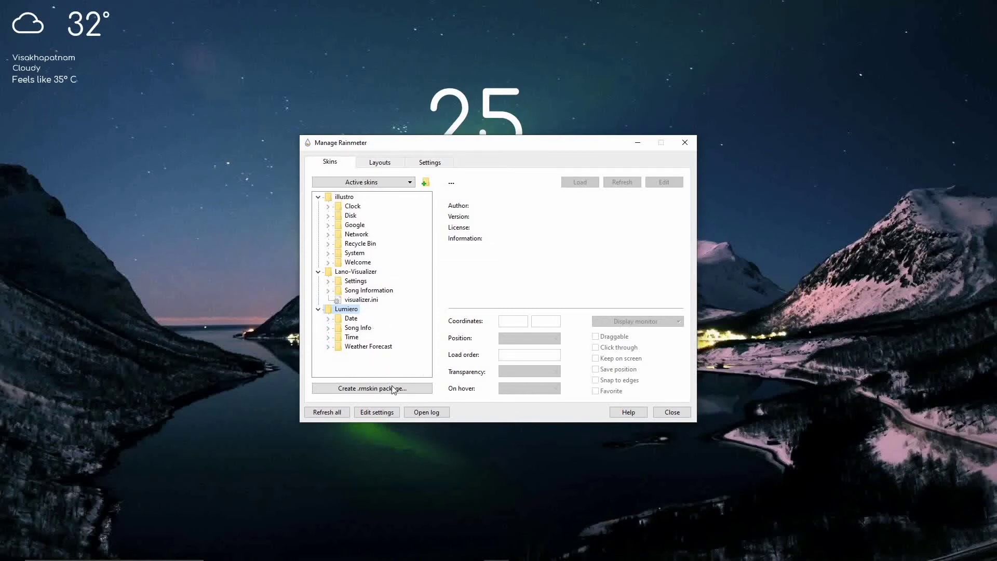
Refresh all skins to update the skin list and load disco.ini from the Birds_gif folder.
{"action": "left_click", "coordinate": [327, 412]}
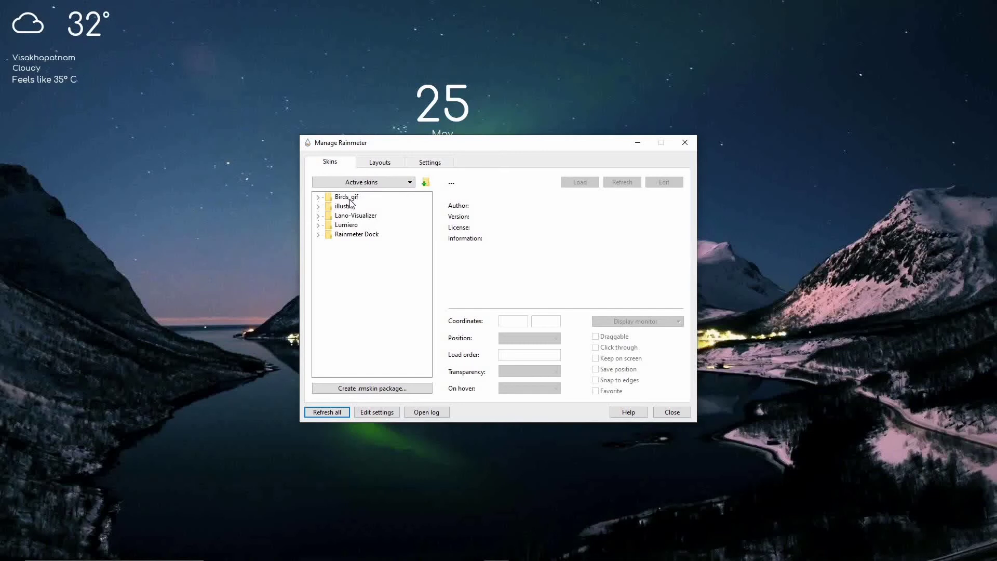
{"action": "left_click", "coordinate": [319, 197]}
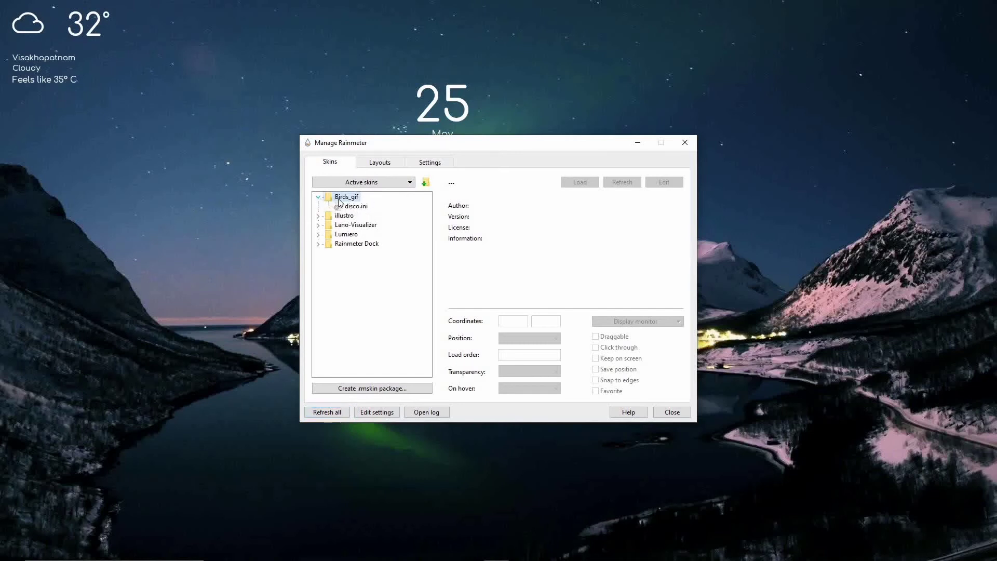
{"action": "right_click", "coordinate": [347, 206]}
{"action": "left_click", "coordinate": [368, 214]}
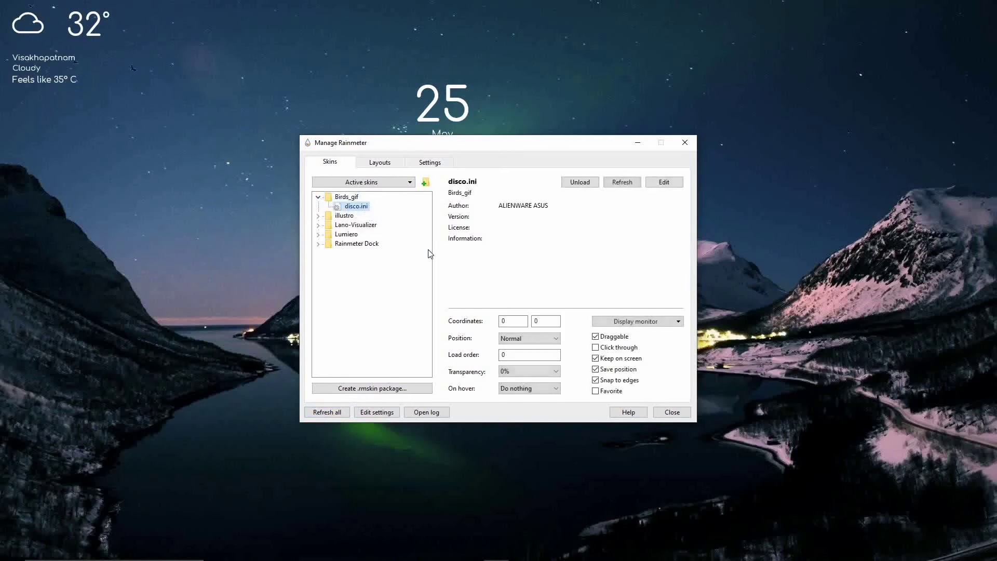
Set the disco.ini skin's position to On desktop and move the Manage Rainmeter window clear of the desktop widgets.
{"action": "left_click", "coordinate": [528, 339]}
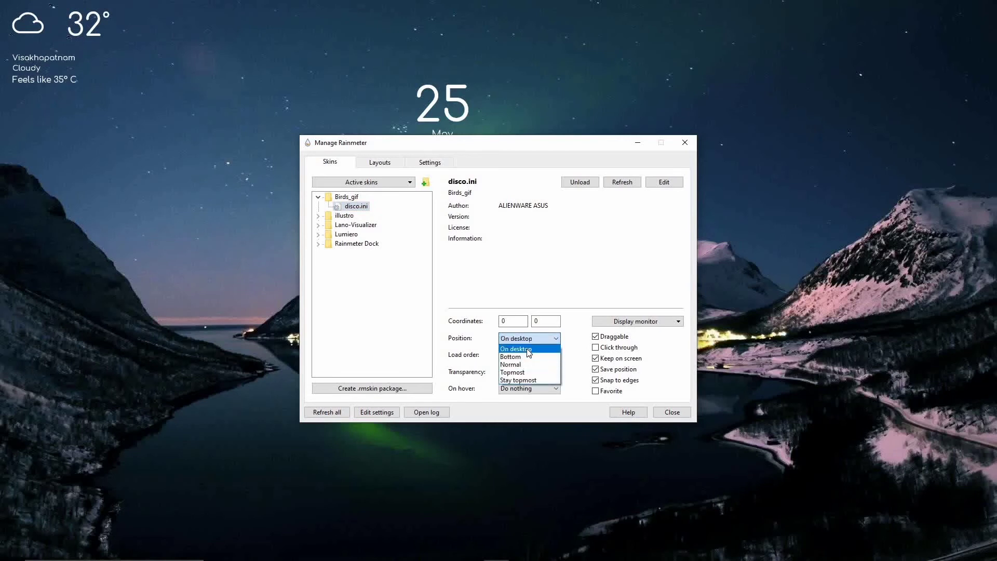
{"action": "left_click", "coordinate": [527, 349]}
{"action": "left_click_drag", "start_coordinate": [535, 143], "coordinate": [731, 89]}
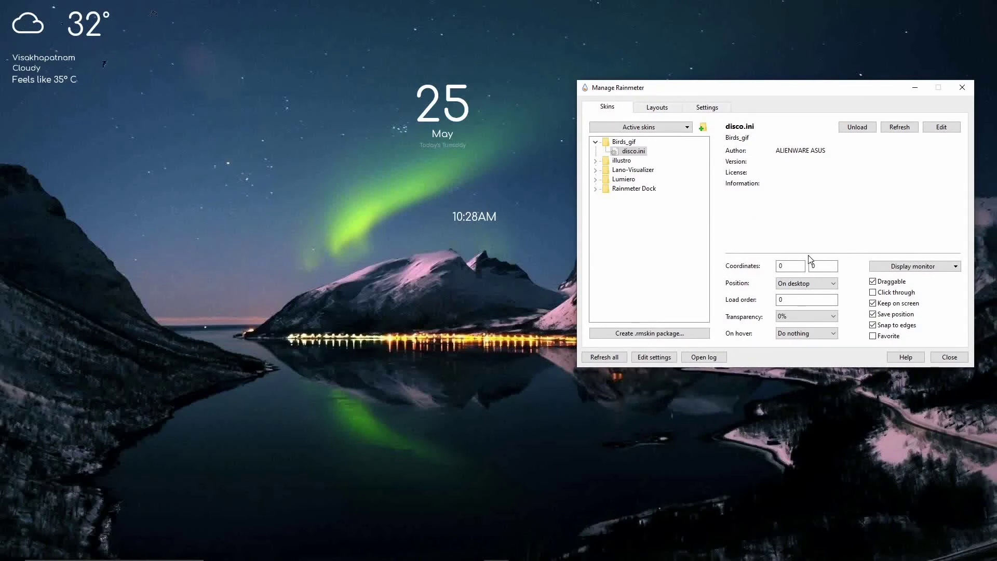
Set both coordinates of the disco.ini birds skin to 250 and refresh all skins.
{"action": "left_click", "coordinate": [798, 267]}
{"action": "type", "text": "250"}
{"action": "left_click", "coordinate": [826, 266]}
{"action": "type", "text": "250"}
{"action": "left_click", "coordinate": [596, 161]}
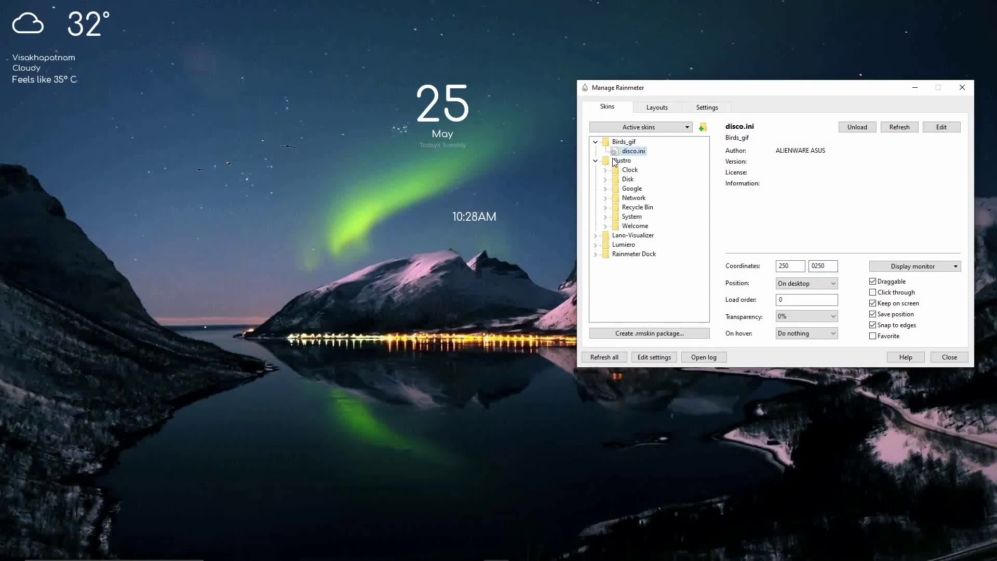
{"action": "key", "text": "Tab"}
{"action": "key", "text": "Tab"}
{"action": "key", "text": "Tab"}
{"action": "key", "text": "Tab"}
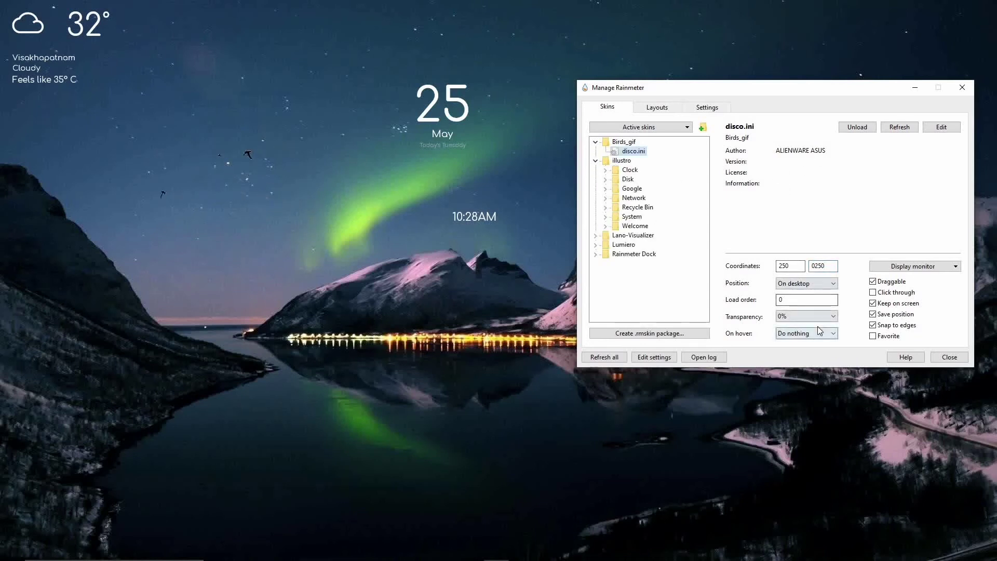
{"action": "left_click", "coordinate": [618, 358]}
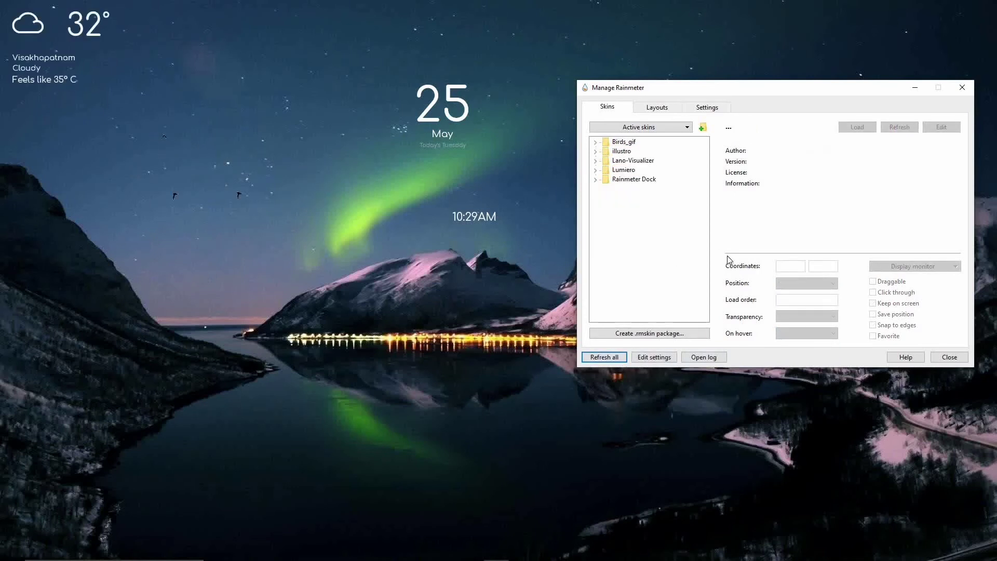
Load general.ini from the Lano-Visualizer Settings folder to open the visualizer's general settings.
{"action": "left_click", "coordinate": [596, 161]}
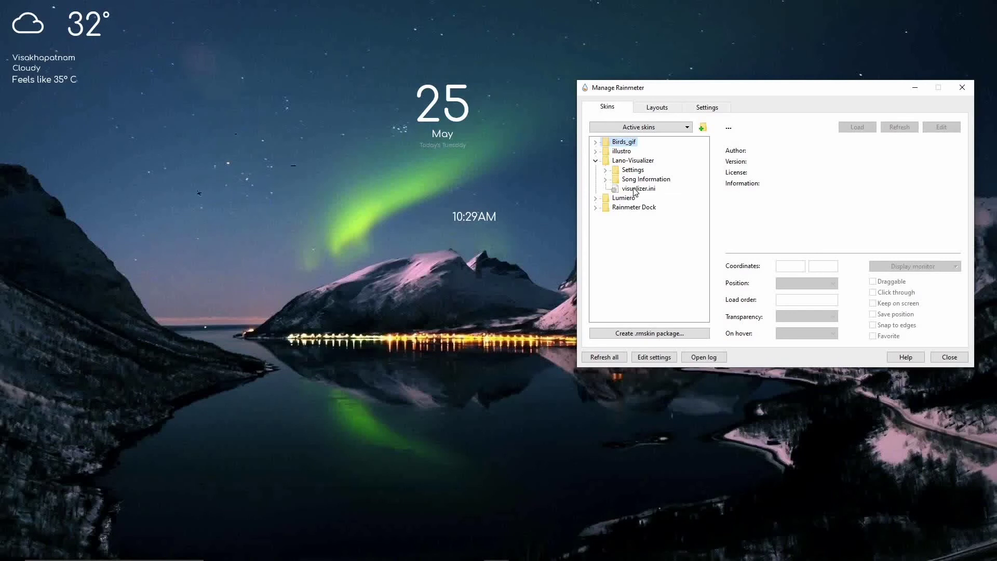
{"action": "left_click", "coordinate": [606, 170]}
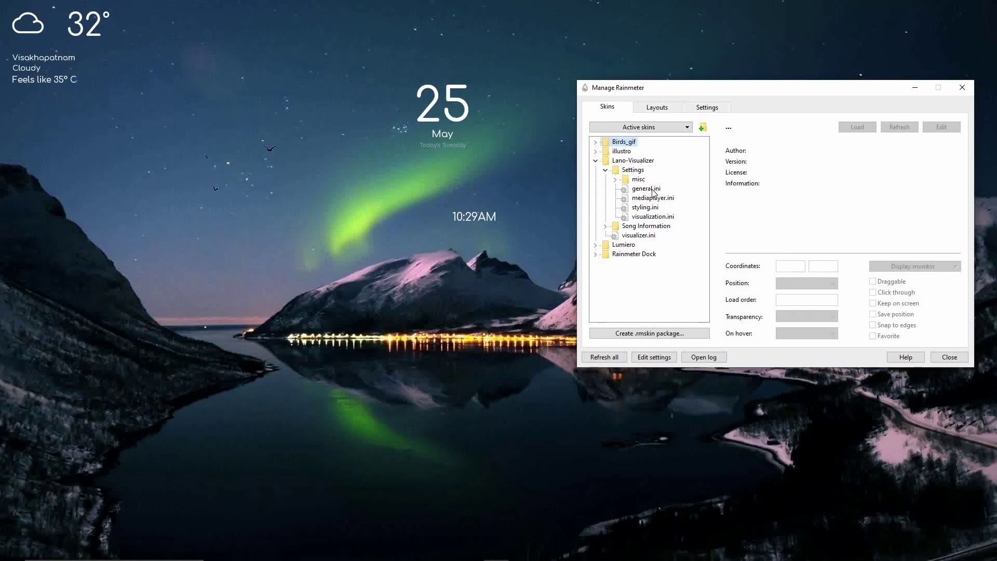
{"action": "left_click", "coordinate": [654, 189]}
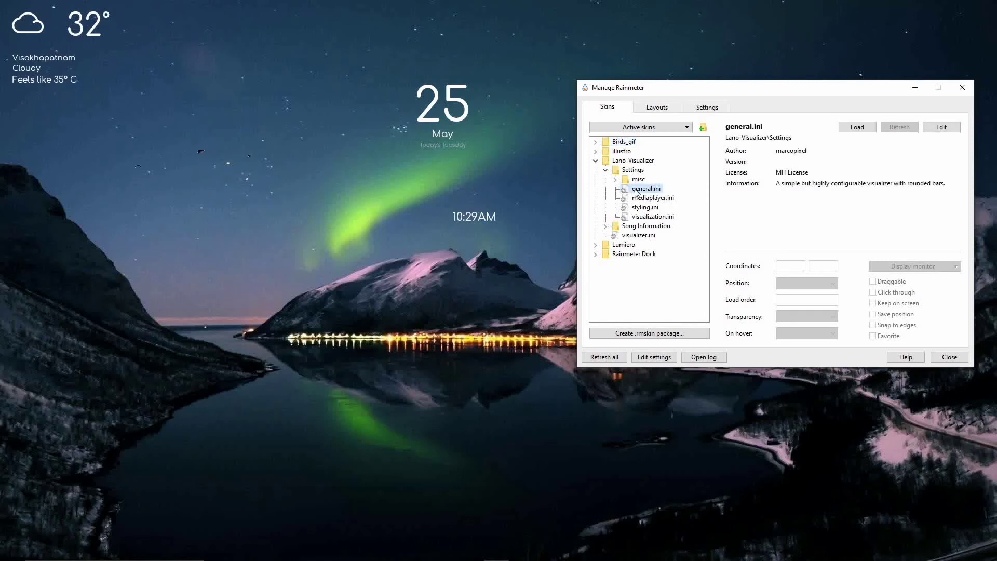
{"action": "double_click", "coordinate": [654, 190]}
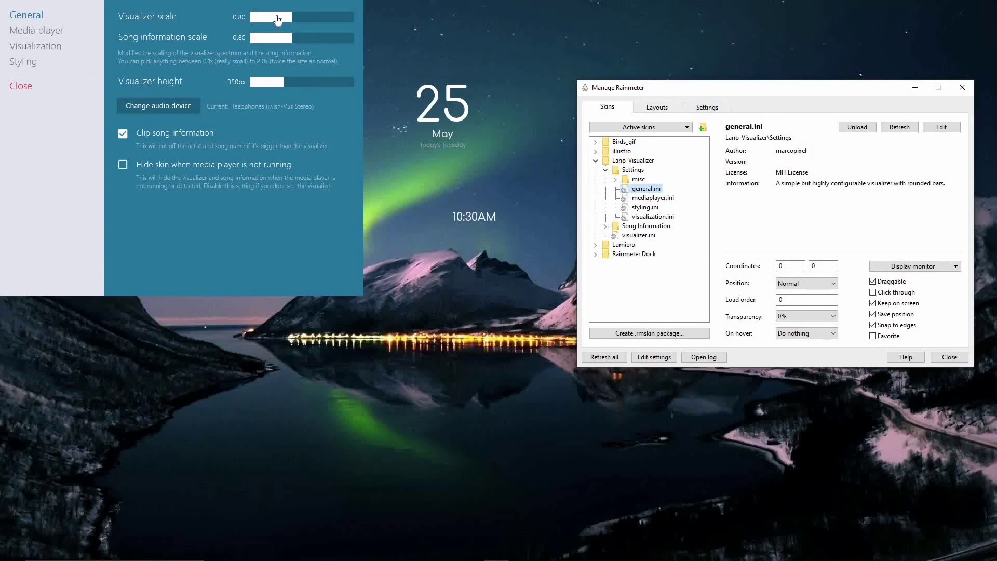
Set the visualizer scale to 0.05 and the song information scale to 0.25, and reduce the visualizer height to near its minimum.
{"action": "left_click_drag", "start_coordinate": [270, 18], "coordinate": [255, 23]}
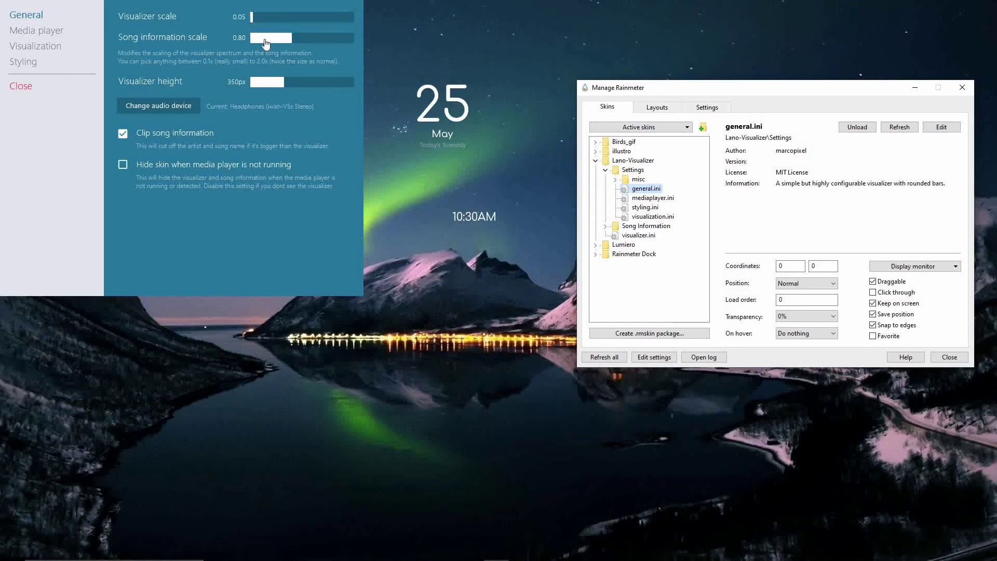
{"action": "left_click", "coordinate": [264, 38]}
{"action": "left_click", "coordinate": [260, 39]}
{"action": "left_click_drag", "start_coordinate": [259, 39], "coordinate": [262, 39]}
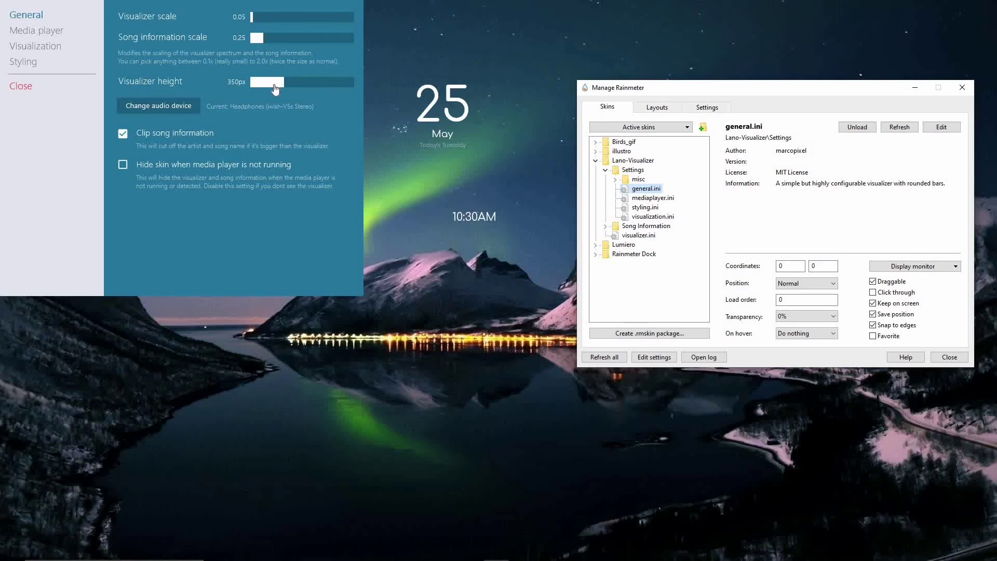
{"action": "left_click_drag", "start_coordinate": [270, 87], "coordinate": [256, 85]}
{"action": "left_click", "coordinate": [255, 86]}
{"action": "left_click_drag", "start_coordinate": [255, 86], "coordinate": [253, 85]}
In the Visualization settings, set the smoothing level to 5, adjust the bar width and bar count, and close the settings.
{"action": "left_click", "coordinate": [35, 52]}
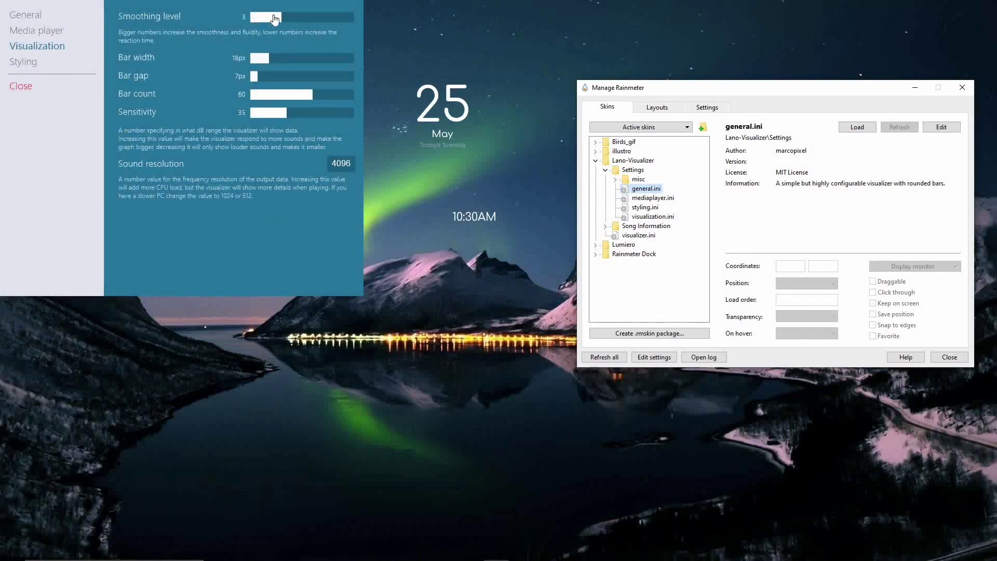
{"action": "left_click_drag", "start_coordinate": [287, 20], "coordinate": [299, 22]}
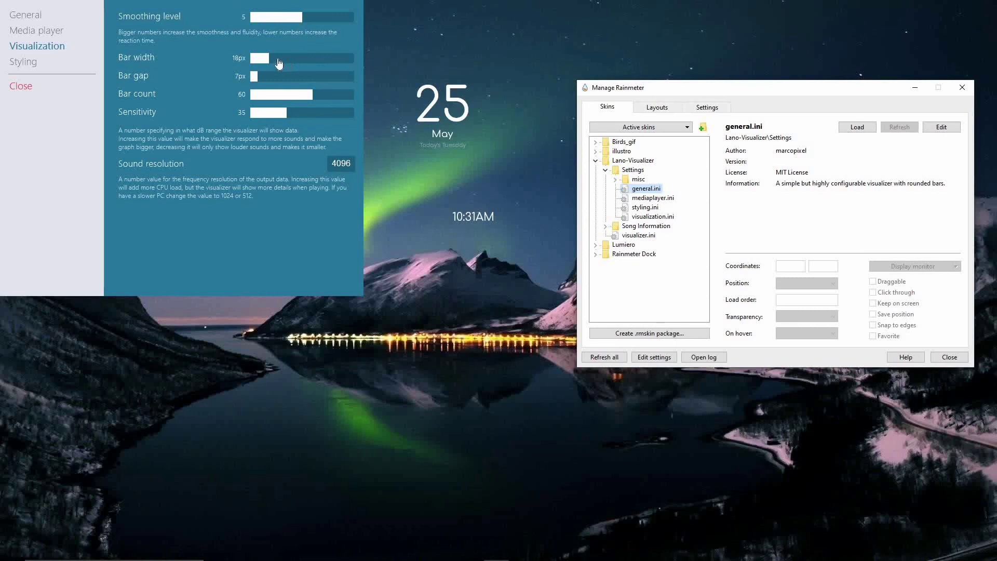
{"action": "mouse_move", "coordinate": [267, 64]}
{"action": "left_mouse_down"}
{"action": "mouse_move", "coordinate": [283, 59]}
{"action": "mouse_move", "coordinate": [276, 61]}
{"action": "left_mouse_up"}
{"action": "left_click", "coordinate": [270, 96]}
{"action": "left_click_drag", "start_coordinate": [278, 100], "coordinate": [295, 99]}
{"action": "left_click", "coordinate": [27, 87]}
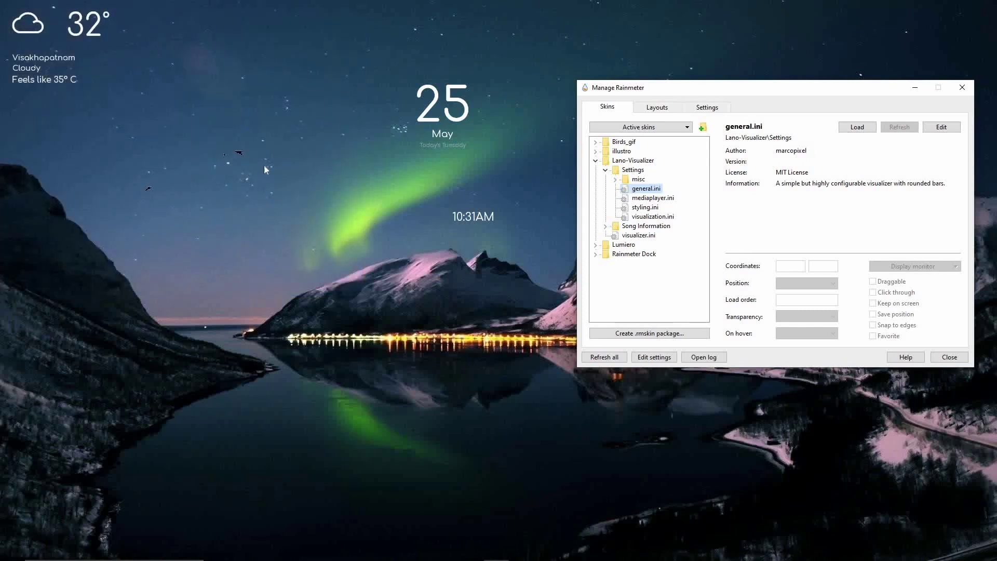
Refresh all skins and close the Manage Rainmeter window.
{"action": "left_click", "coordinate": [612, 358]}
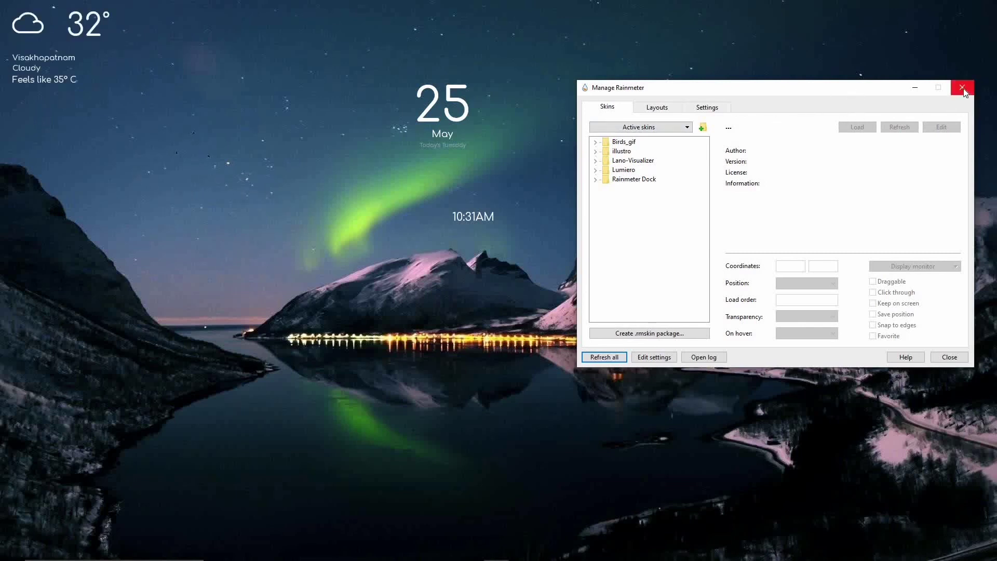
{"action": "left_click", "coordinate": [950, 357]}
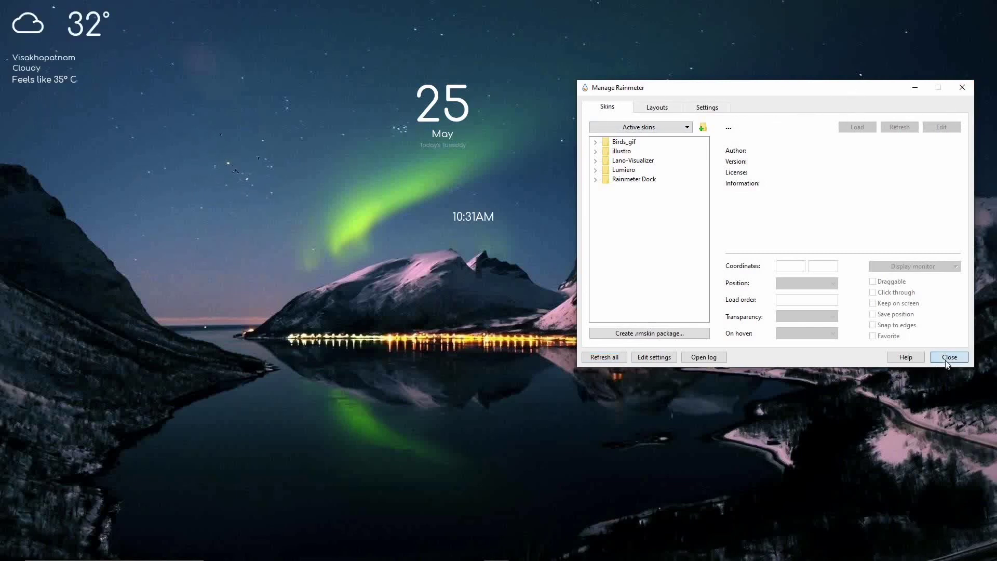
Refresh the Windows desktop three times.
{"action": "right_click", "coordinate": [638, 94]}
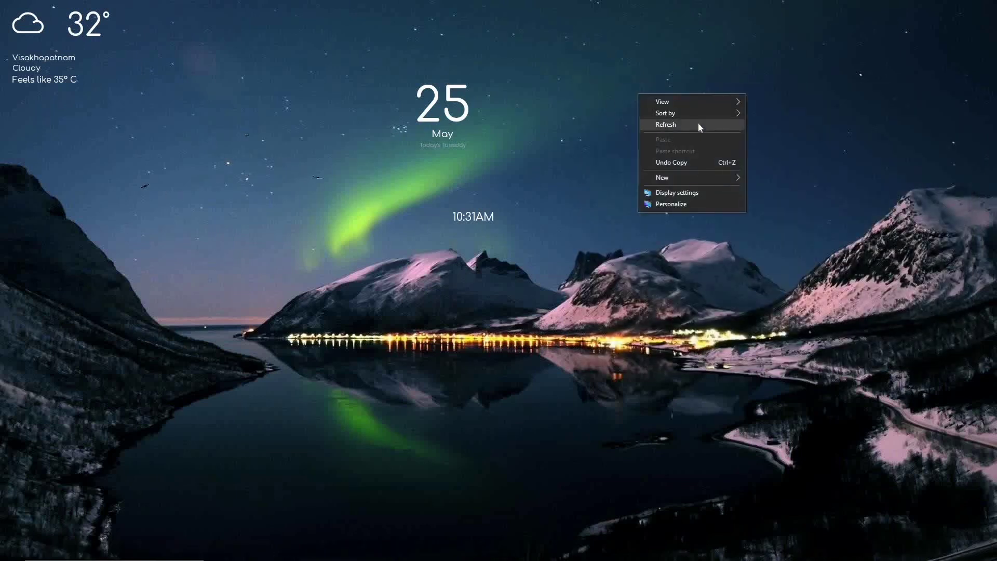
{"action": "left_click", "coordinate": [698, 123]}
{"action": "right_click", "coordinate": [698, 123]}
{"action": "left_click", "coordinate": [768, 154]}
{"action": "right_click", "coordinate": [761, 150]}
{"action": "left_click", "coordinate": [792, 179]}
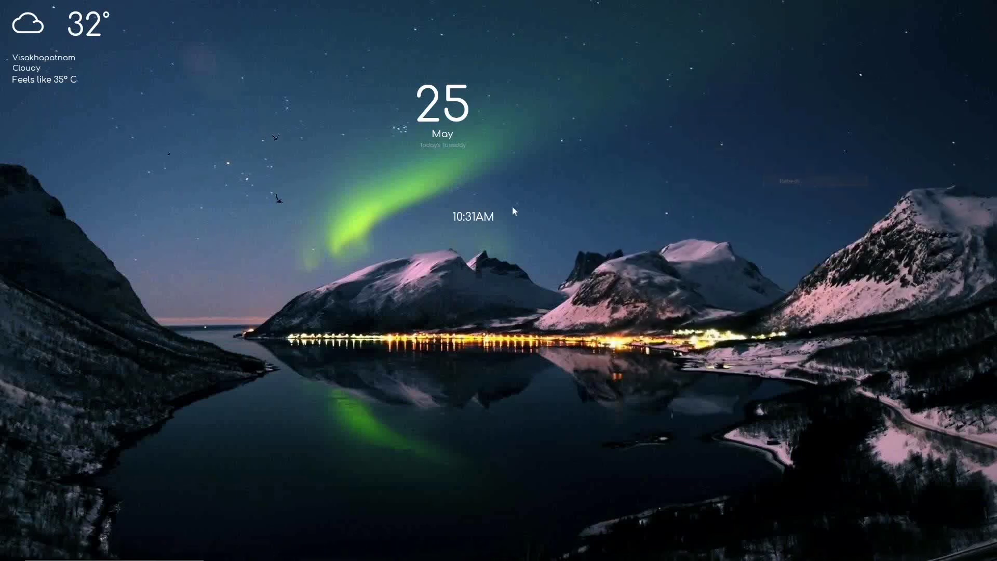
Move the Time widget up to center it just below the weekday line and refresh the desktop.
{"action": "left_click_drag", "start_coordinate": [484, 219], "coordinate": [452, 171]}
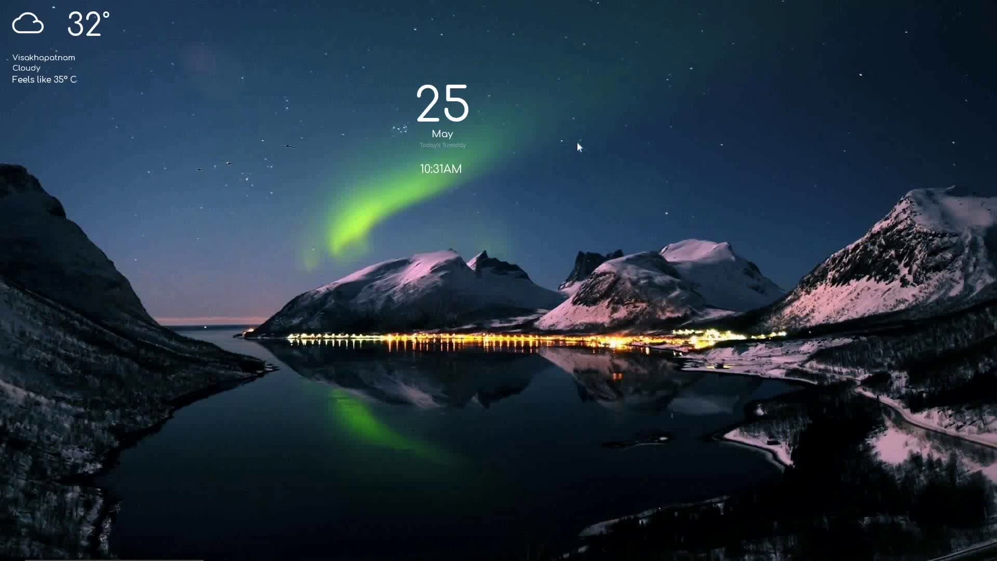
{"action": "right_click", "coordinate": [544, 134]}
{"action": "left_click", "coordinate": [601, 165]}
{"action": "right_click", "coordinate": [595, 163]}
{"action": "left_click", "coordinate": [673, 194]}
{"action": "right_click", "coordinate": [675, 199]}
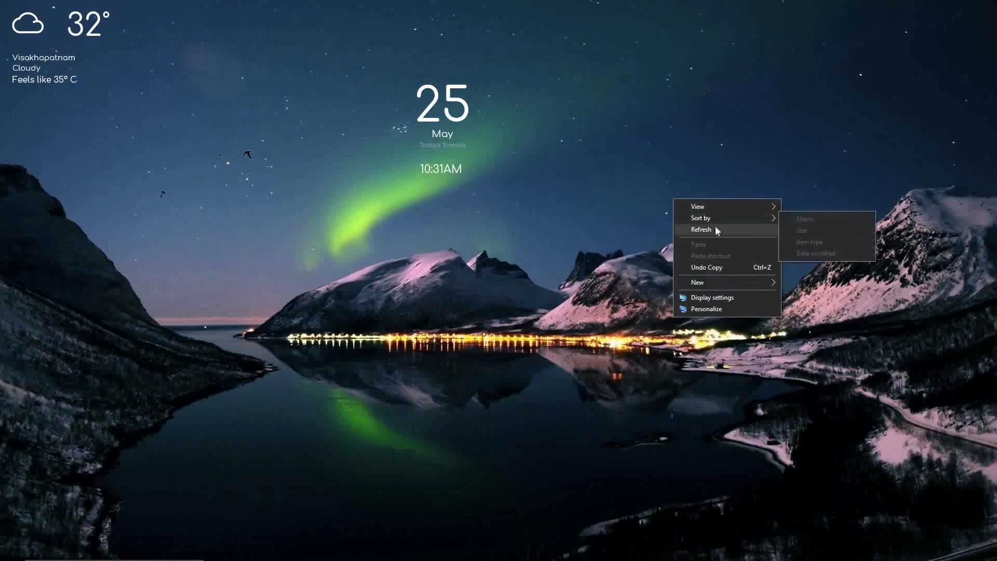
{"action": "left_click", "coordinate": [715, 227]}
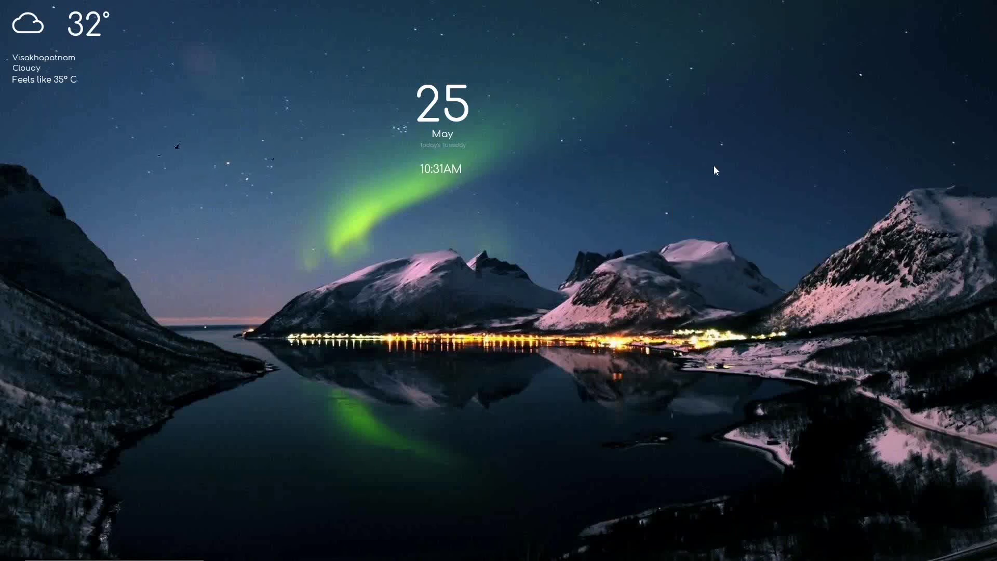